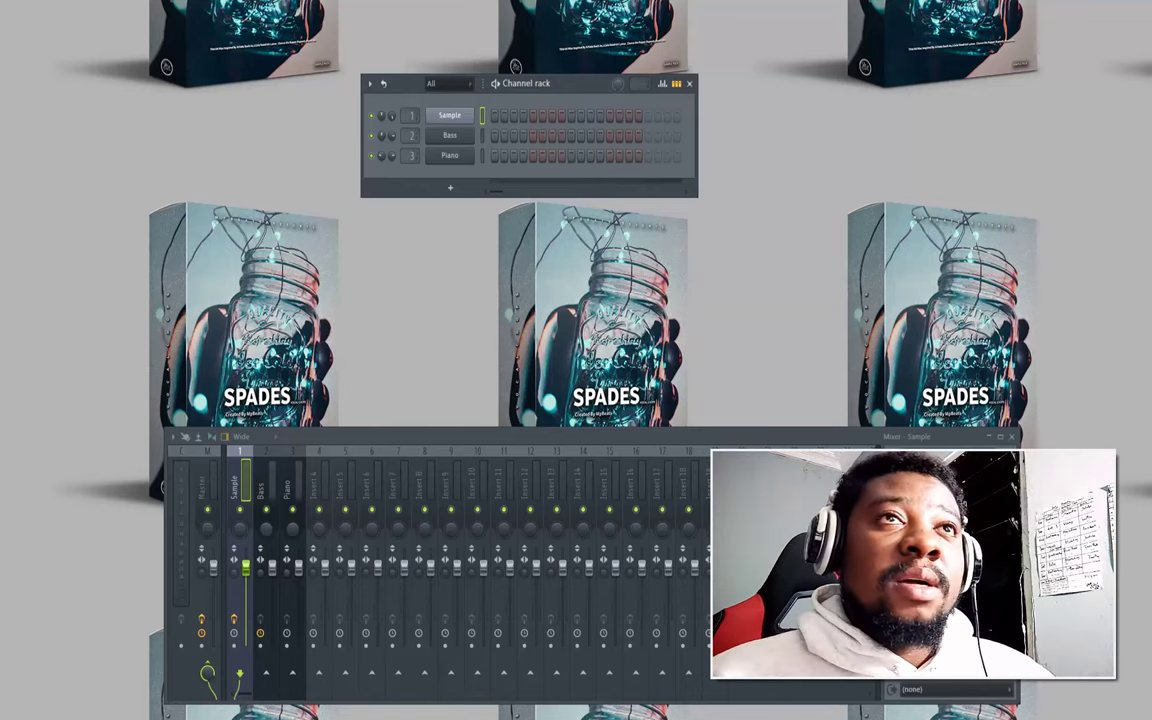
Step: Switch to the file explorer and listen to the Sample WAV file in AIMP at about 54% volume, closing the player when done
key("alt+Tab")
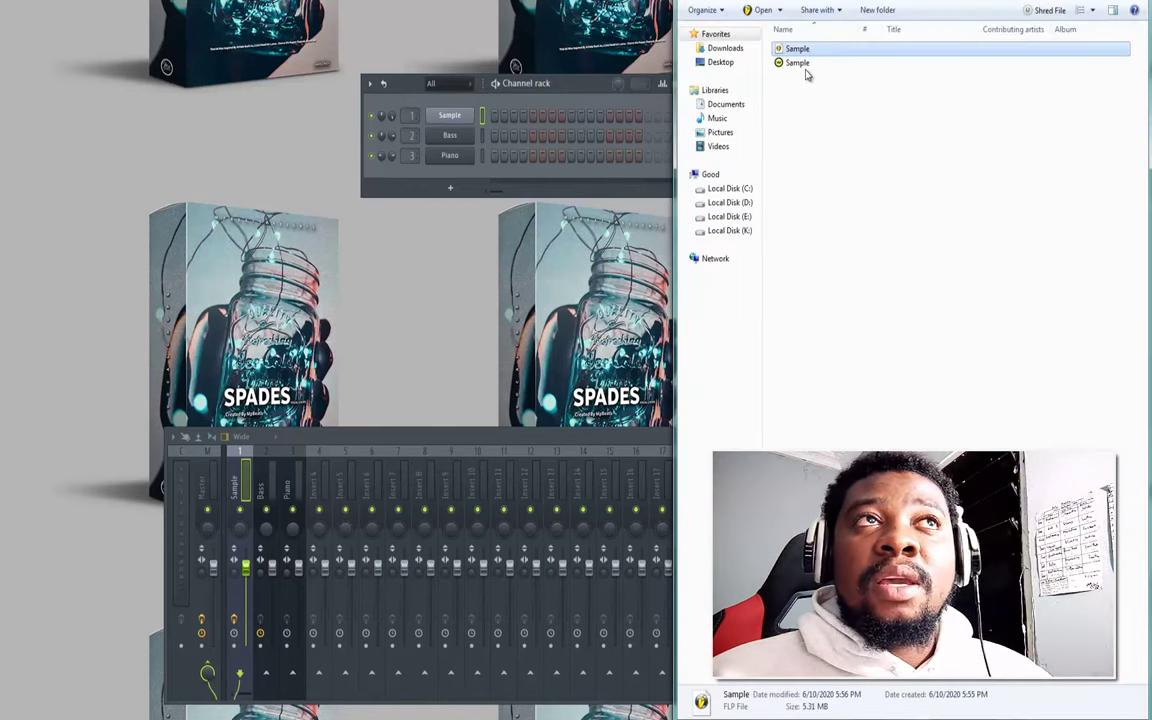
left_click(798, 64)
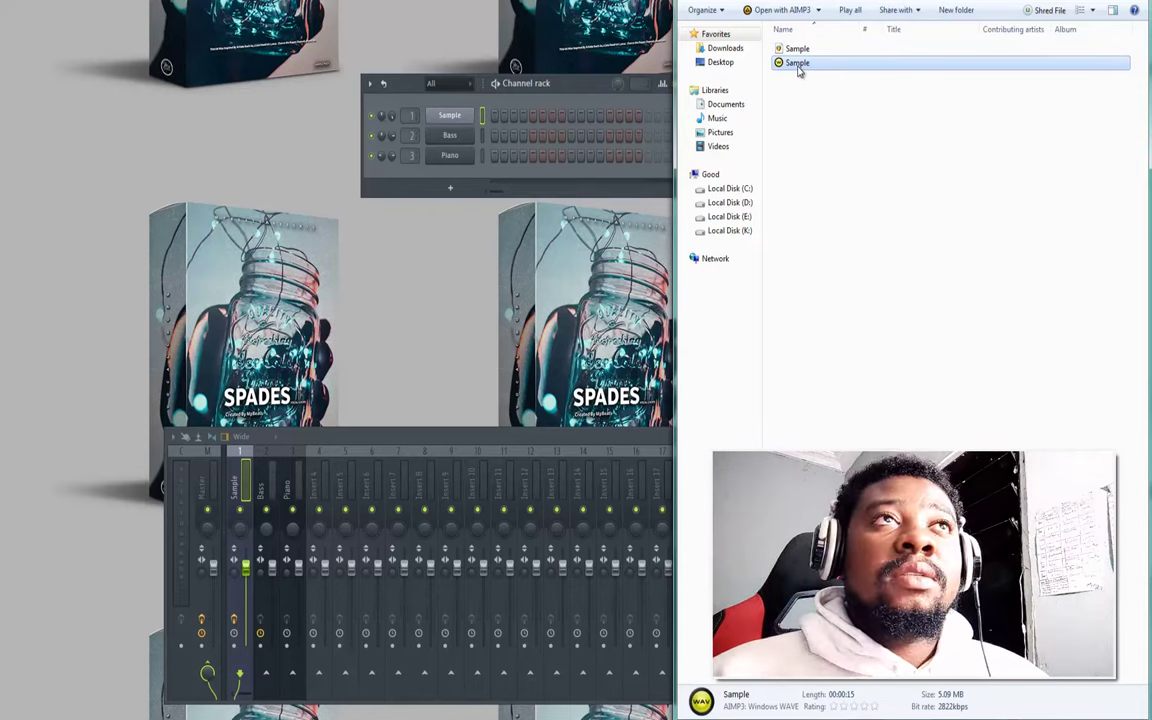
double_click(798, 64)
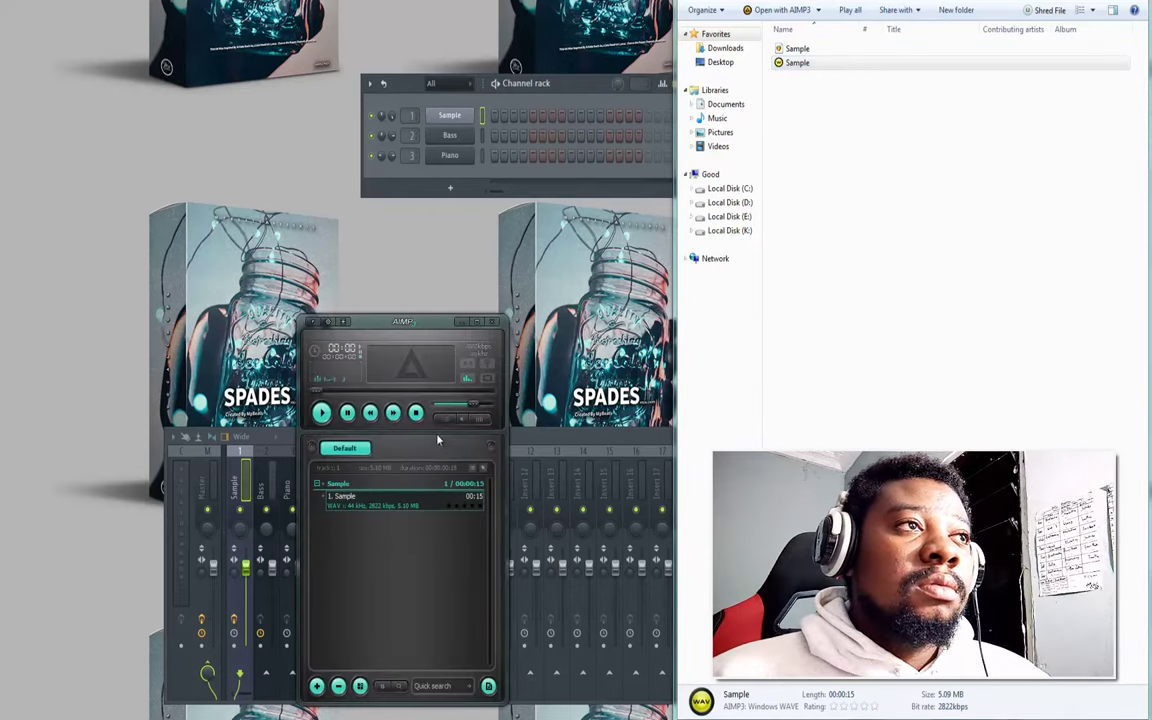
left_click_drag(468, 406, 466, 407)
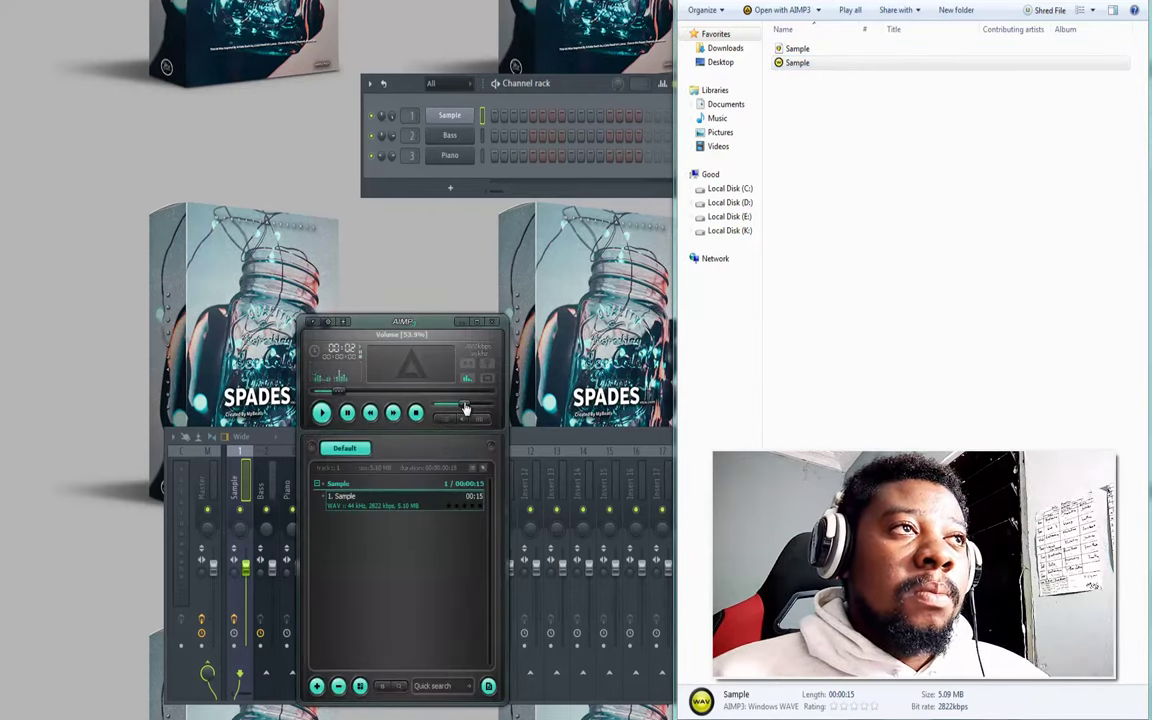
left_click(492, 322)
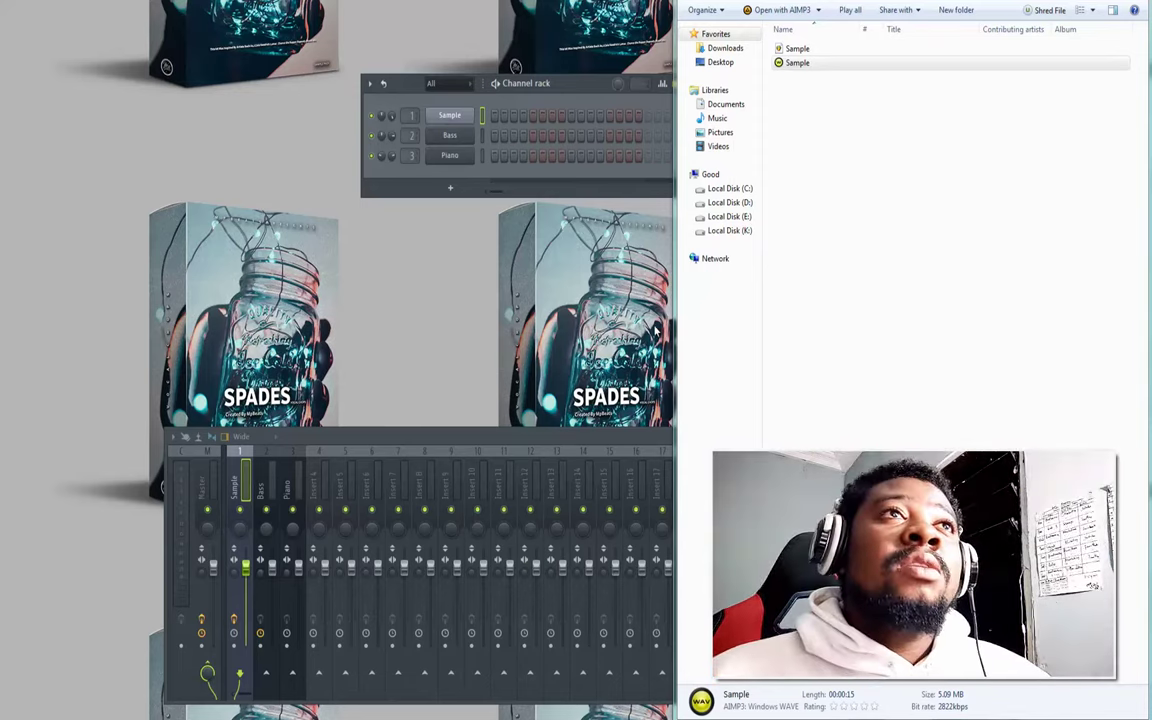
Step: Open the Sample channel's Slicex window and examine the slice markers along the whole waveform
left_click(466, 115)
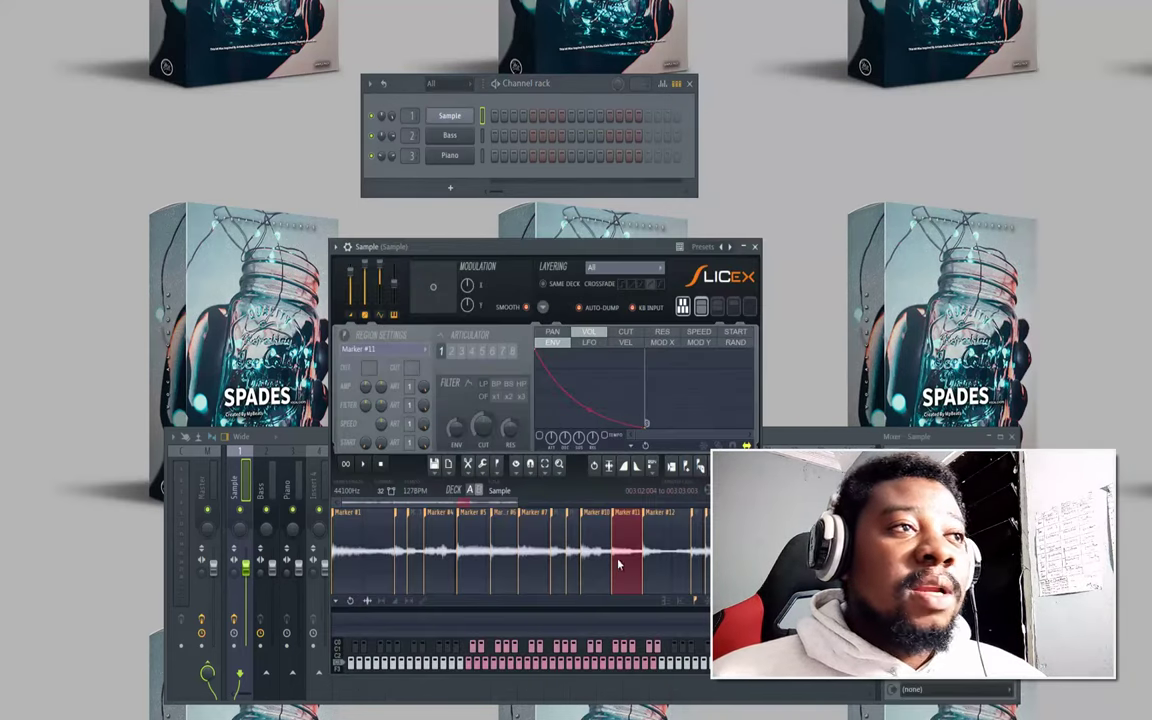
scroll(440, 528, "up", 2)
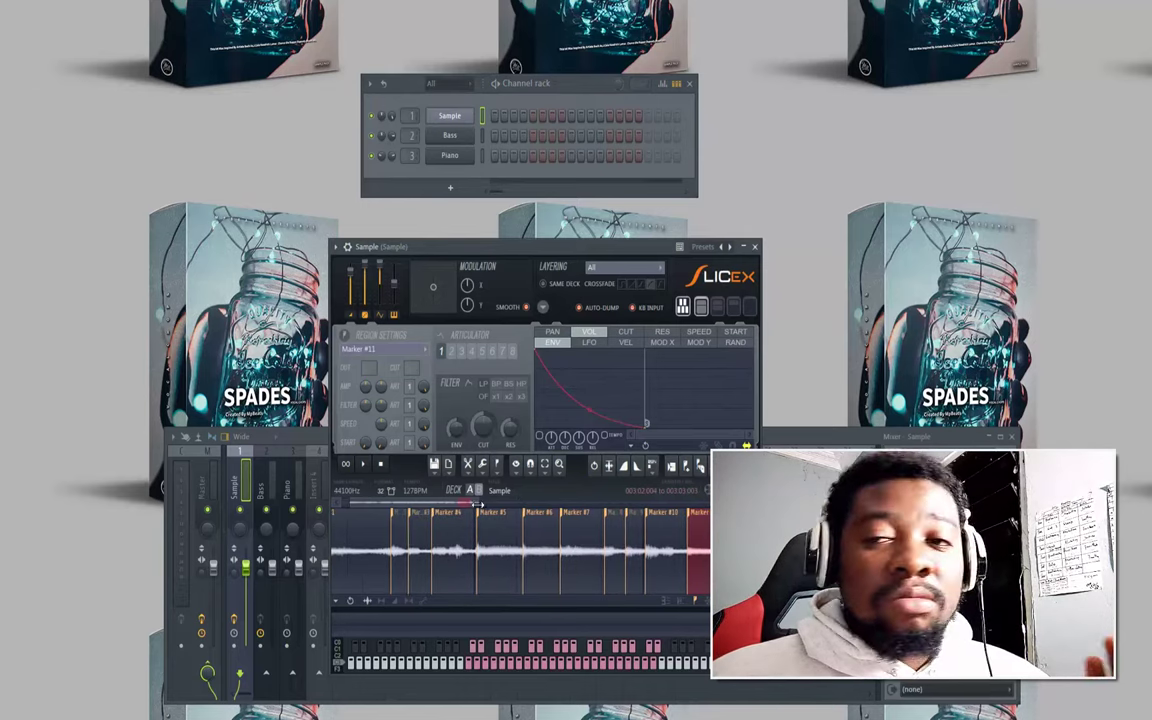
left_click_drag(485, 503, 603, 505)
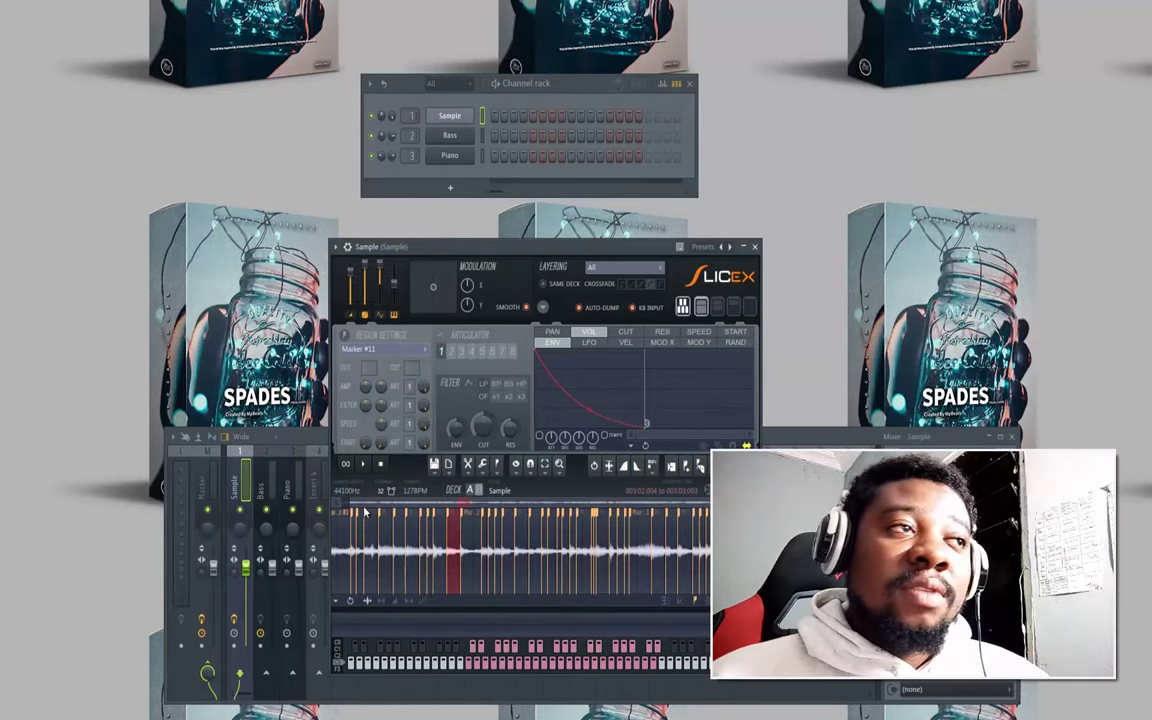
scroll(366, 512, "down", 1)
scroll(333, 513, "up", 2)
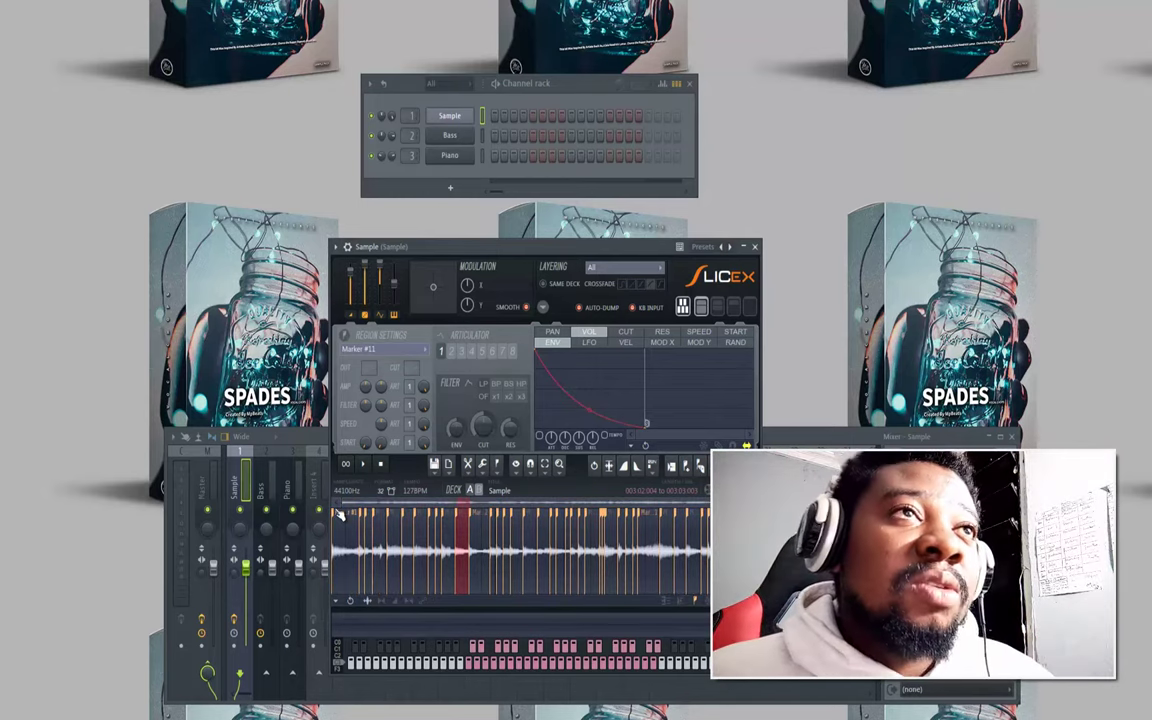
left_click(755, 247)
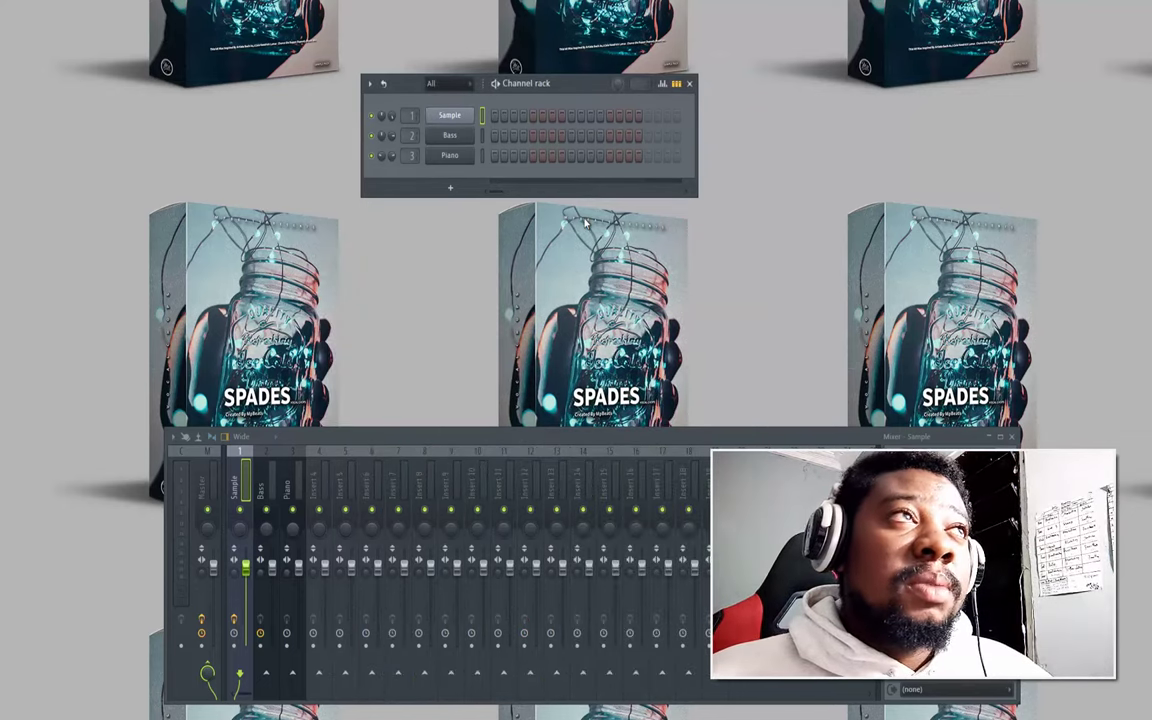
Step: Open the Sample channel's piano roll and draw a one-bar Marker #1 note at the start of bar 1
right_click(456, 119)
left_click(550, 65)
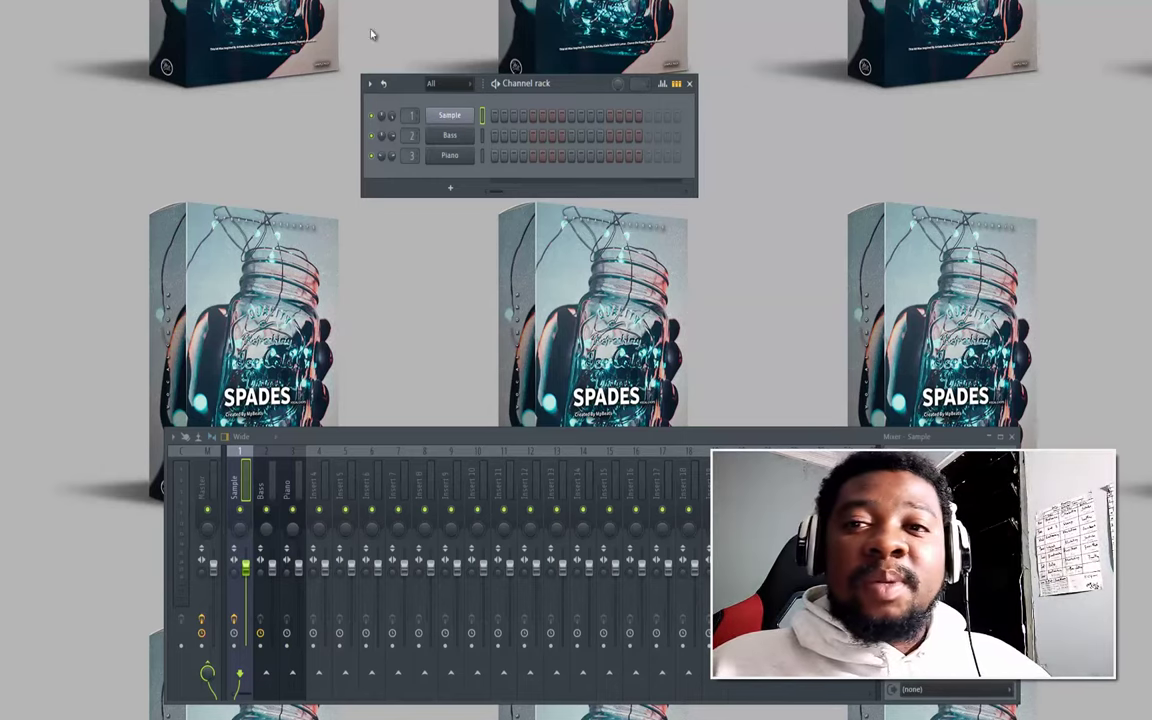
right_click(459, 117)
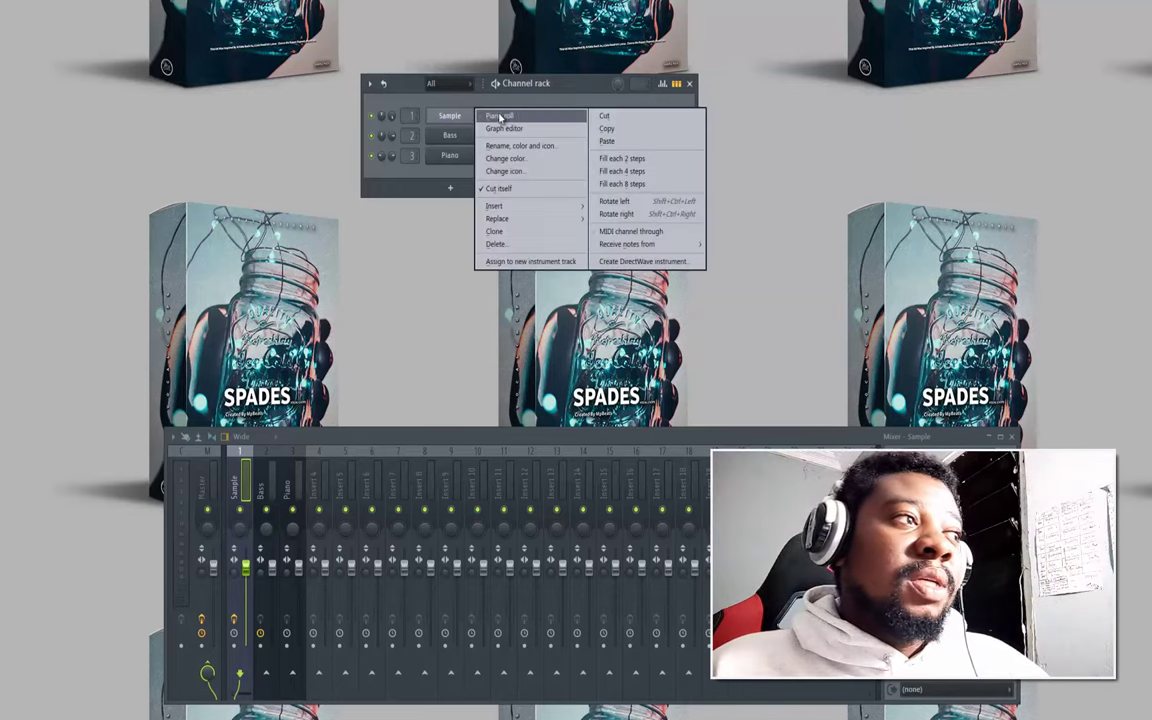
left_click(480, 116)
scroll(6, 495, "down", 4)
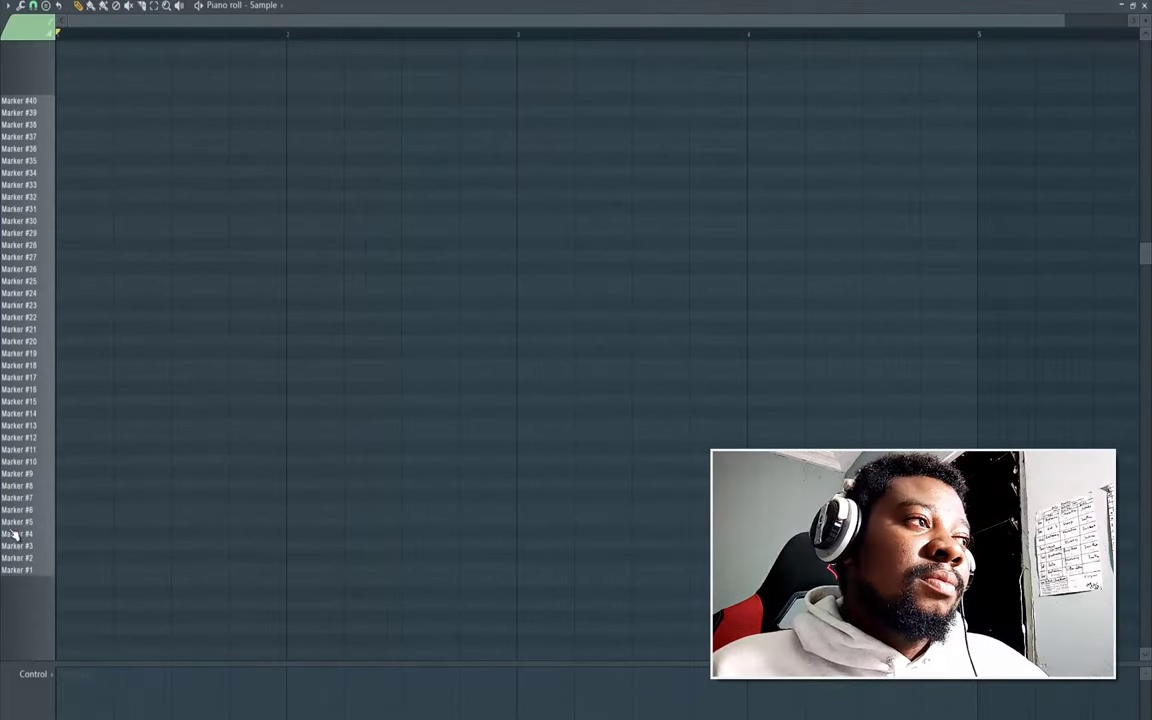
left_click(65, 567)
left_click_drag(86, 567, 285, 580)
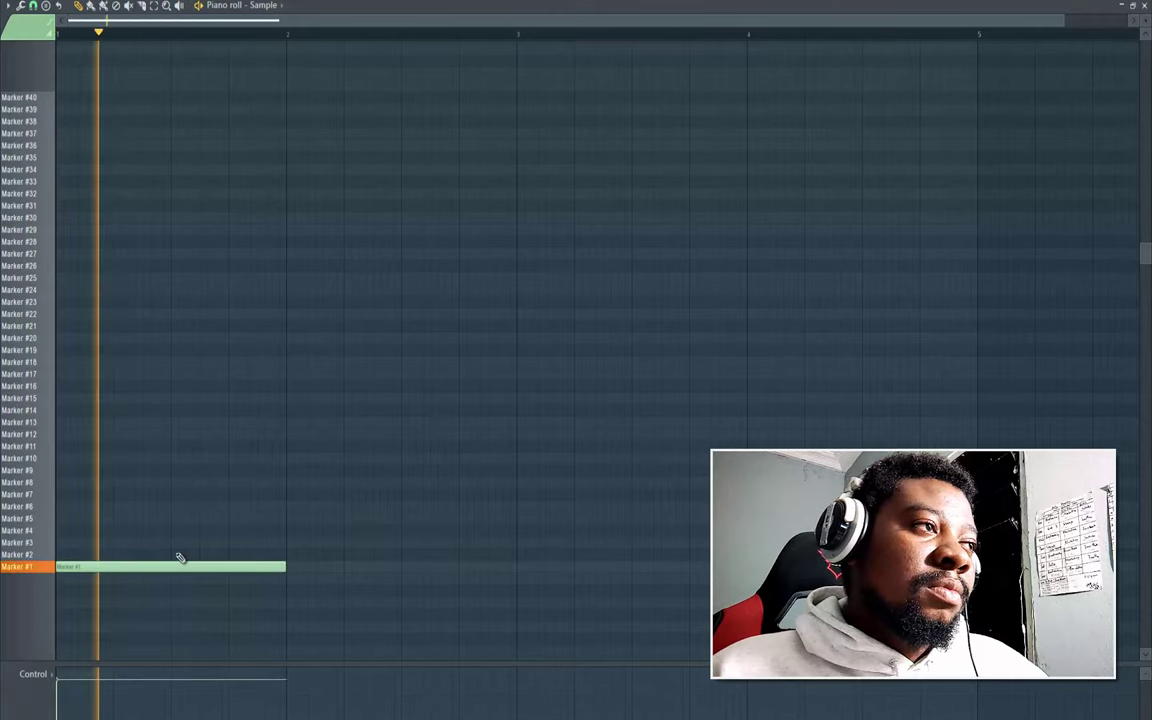
left_click(142, 542)
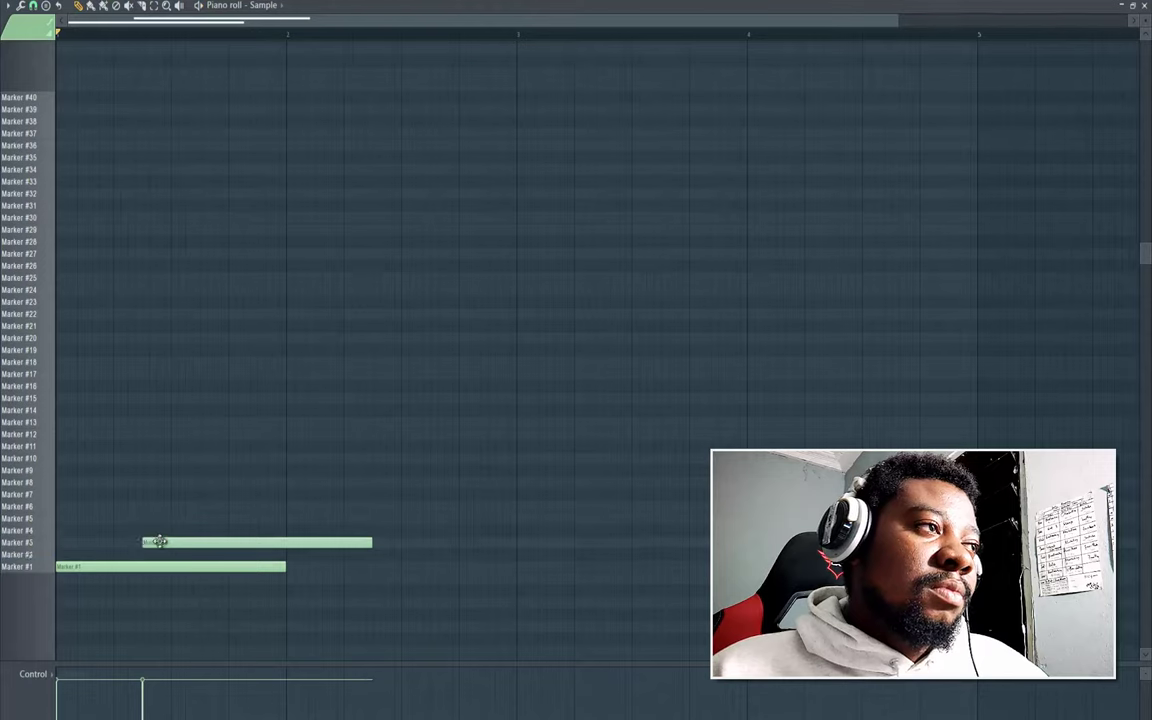
mouse_move(154, 540)
left_mouse_down()
mouse_move(159, 553)
mouse_move(159, 512)
left_mouse_up()
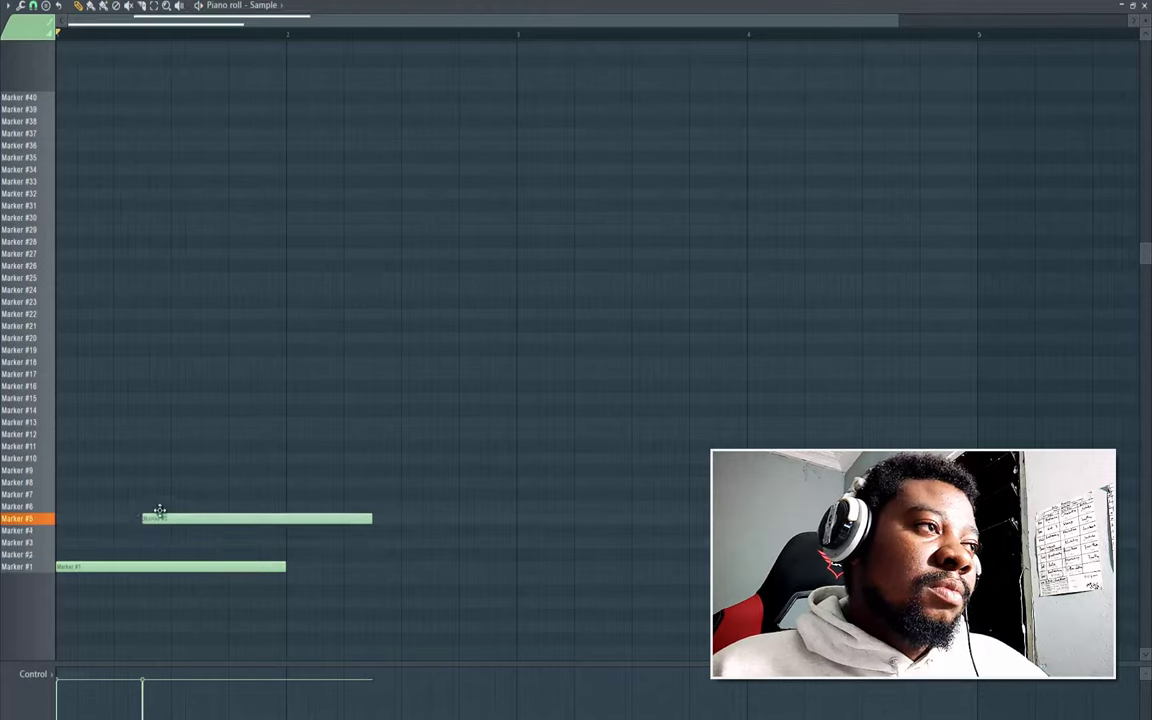
key("space")
right_click(155, 521)
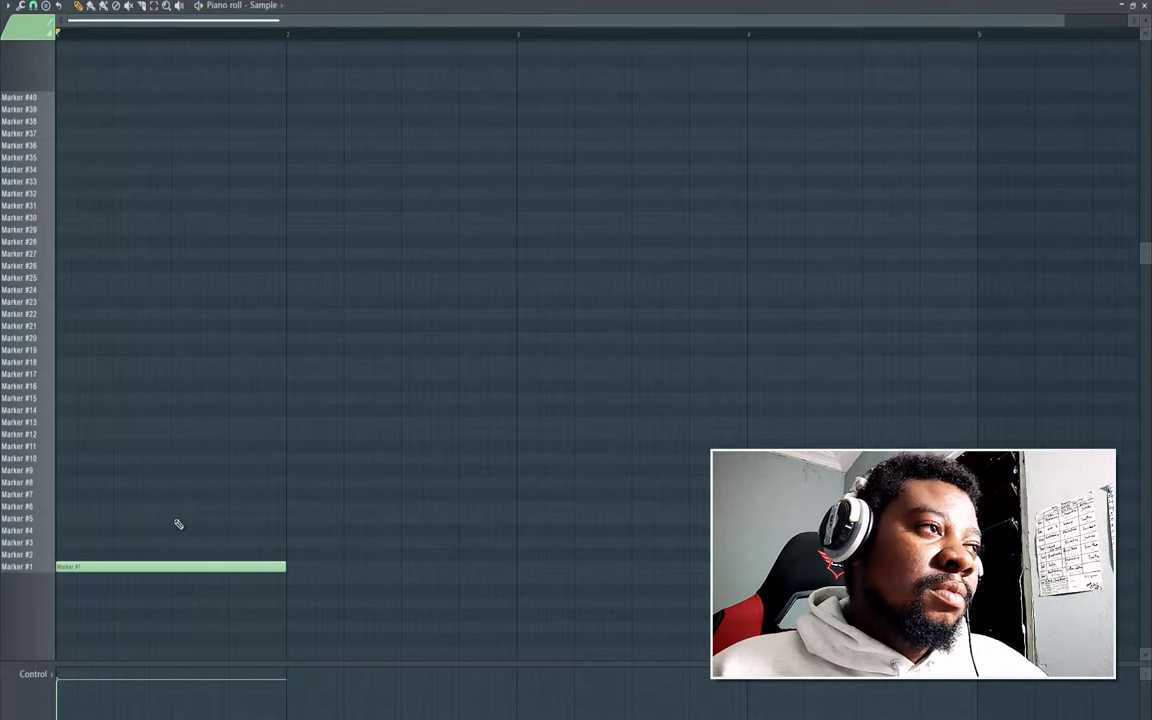
Step: Add a Marker #5 note on beat 3 of bar 1 and a Marker #6 note on beat 4, and audition the pattern
left_click(170, 518)
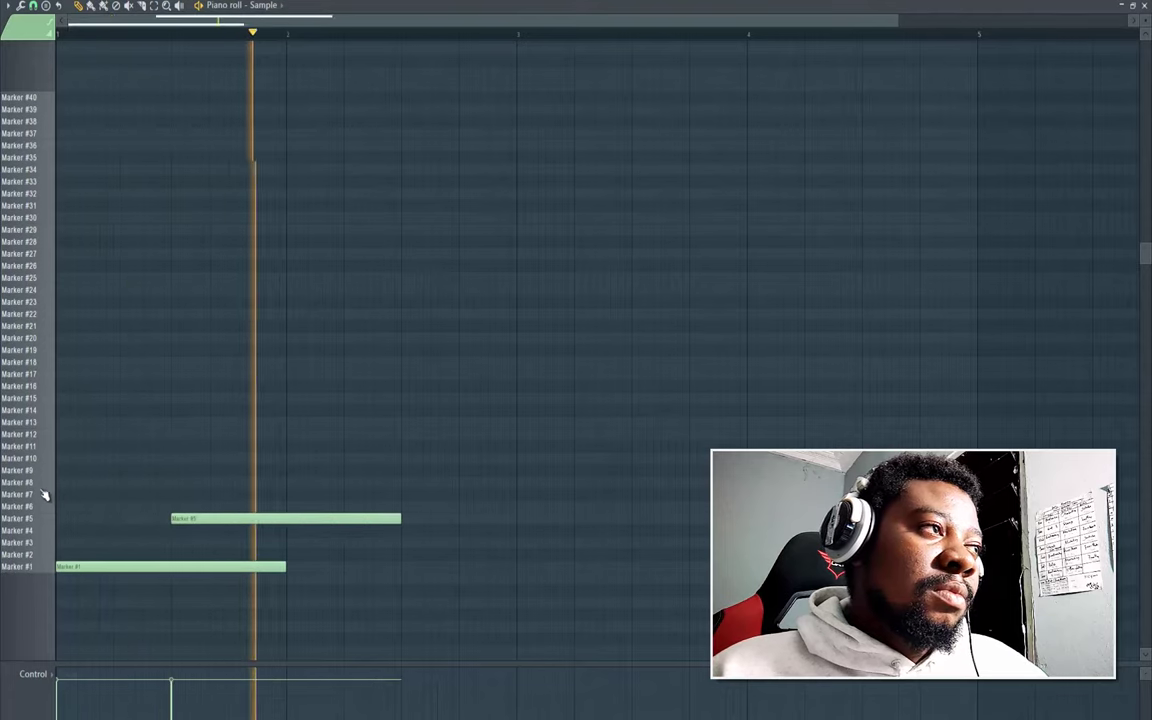
key("space")
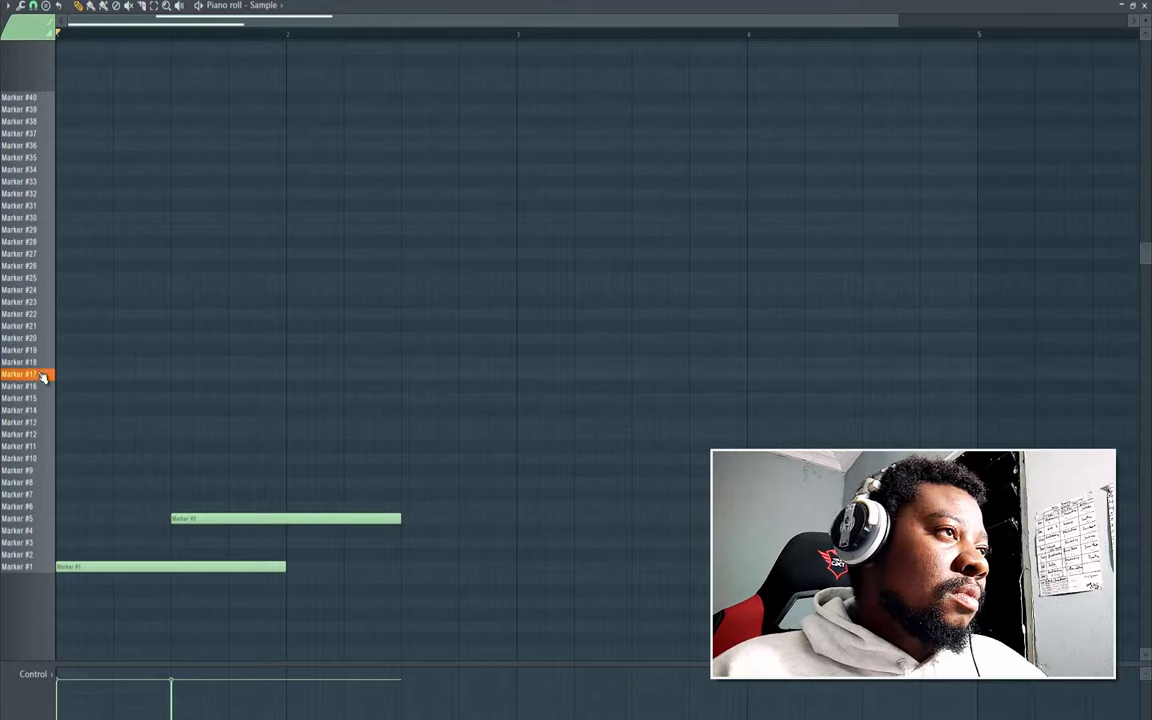
left_click(229, 374)
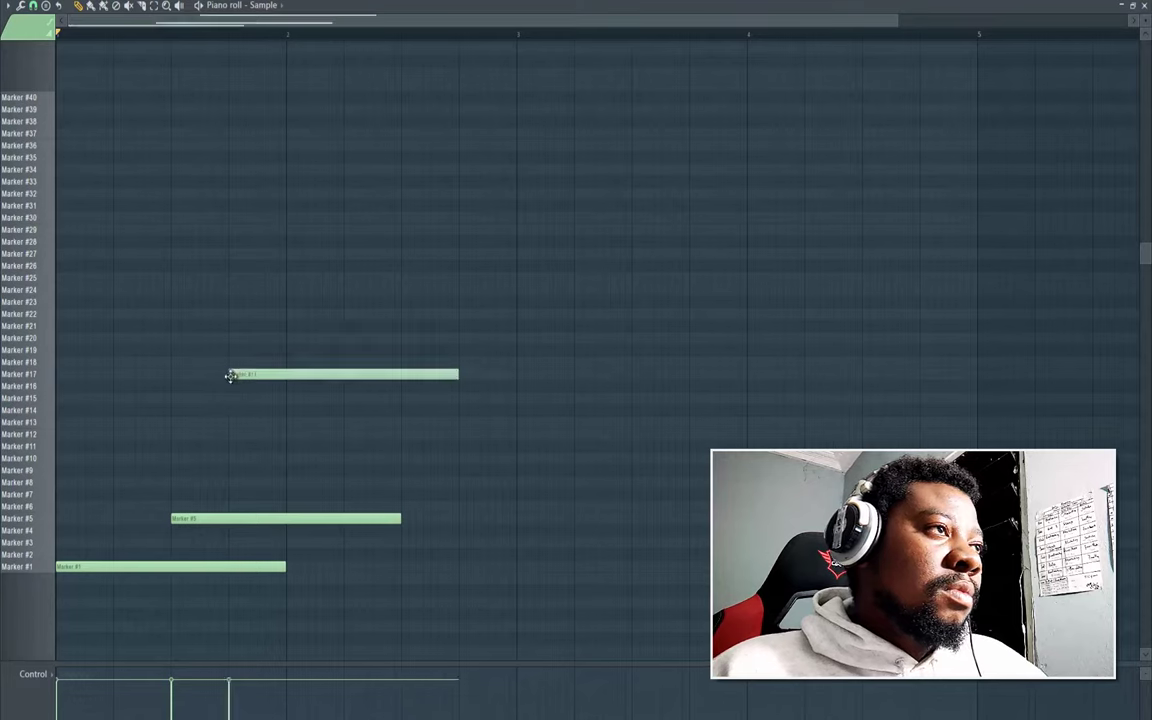
key("space")
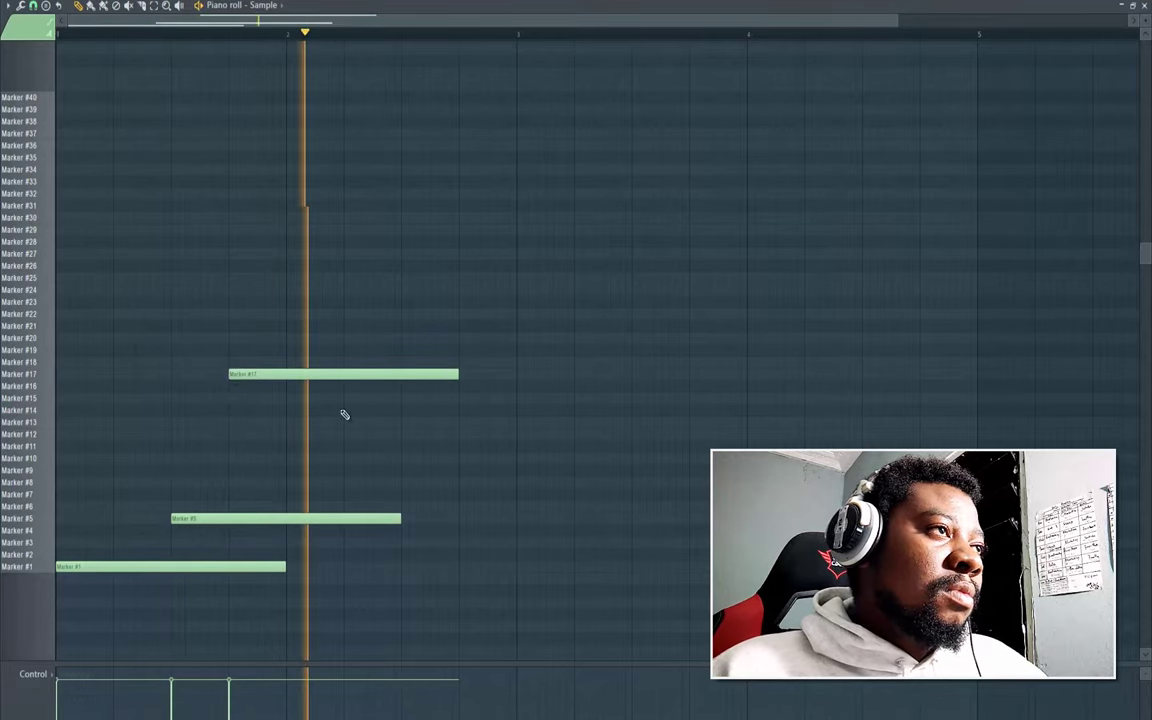
key("space")
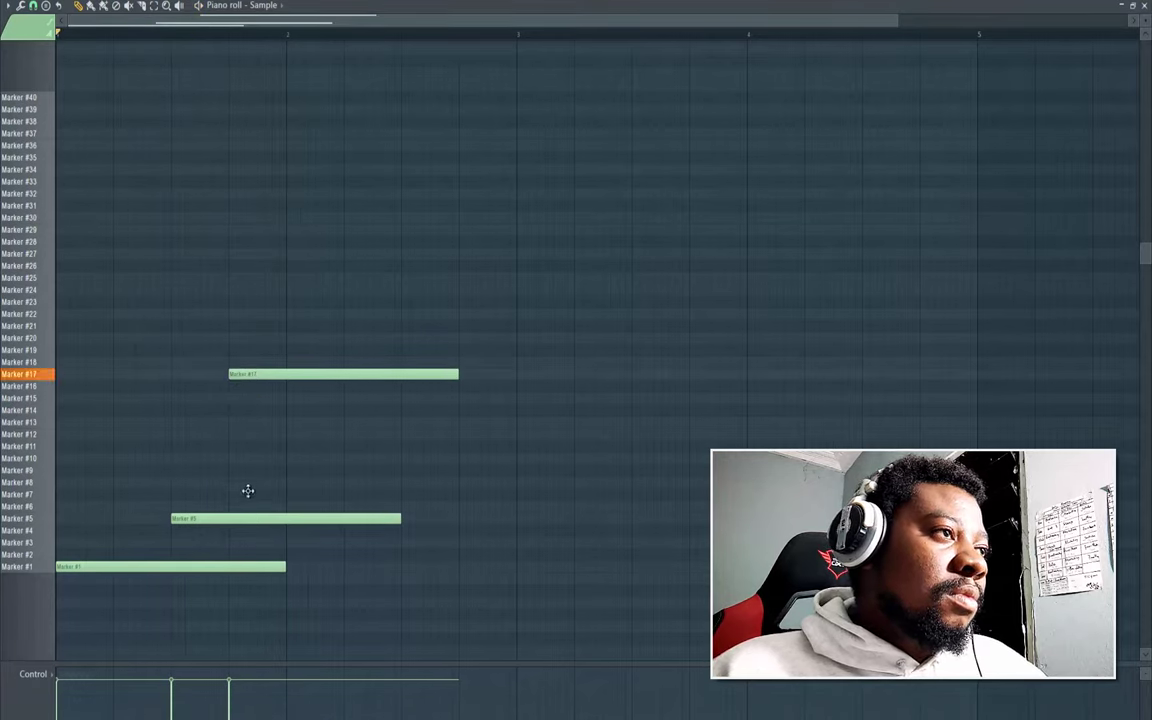
mouse_move(250, 374)
left_mouse_down()
mouse_move(250, 492)
mouse_move(277, 504)
mouse_move(239, 504)
left_mouse_up()
key("space")
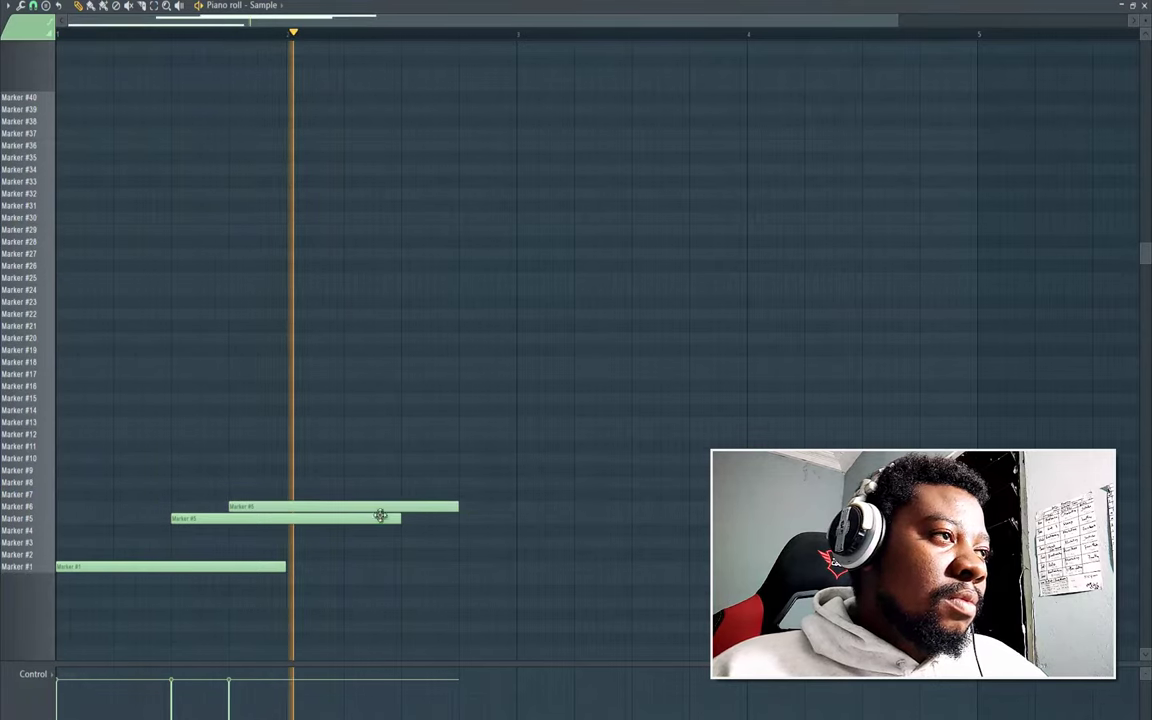
key("space")
Step: Shorten the Marker #5 and Marker #6 notes to one beat and the Marker #1 note to two beats so none overlap
left_click_drag(396, 521, 233, 523)
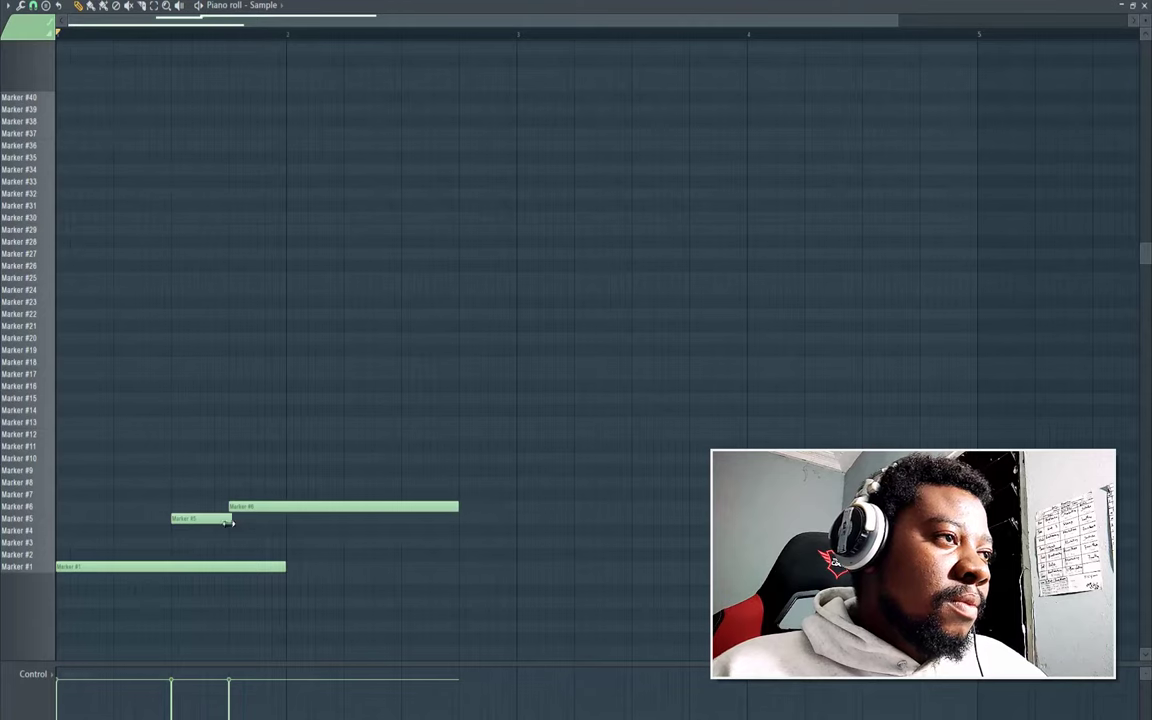
left_click_drag(285, 569, 167, 586)
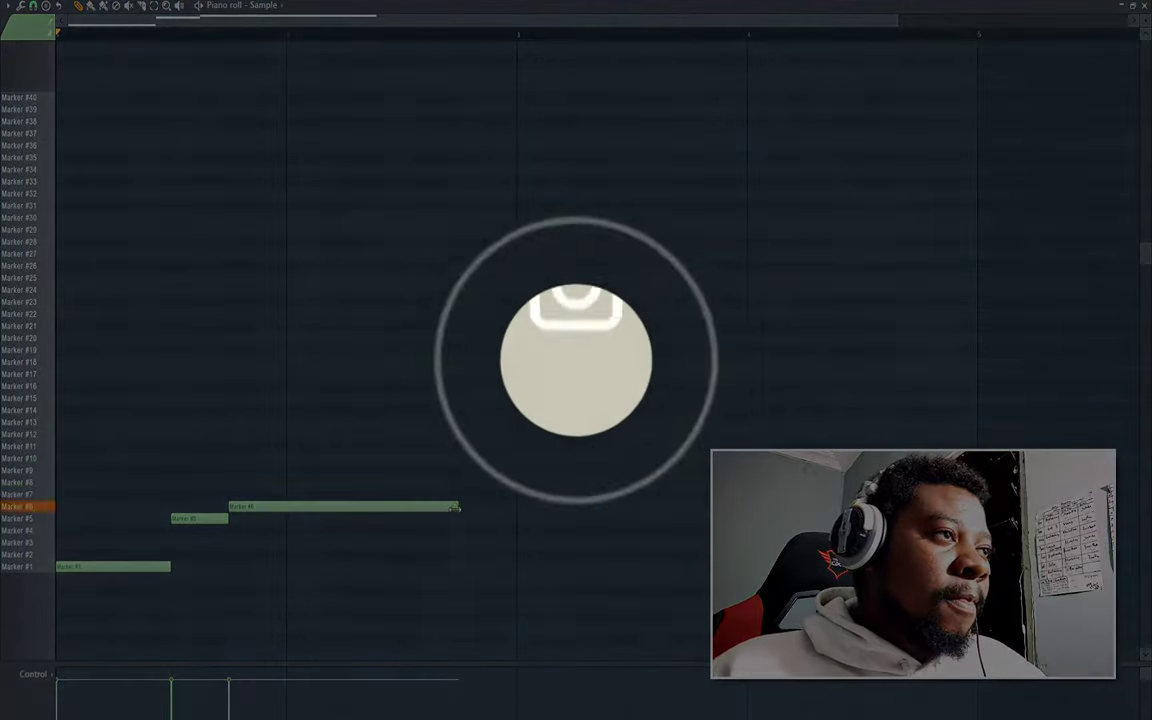
left_click_drag(453, 508, 282, 536)
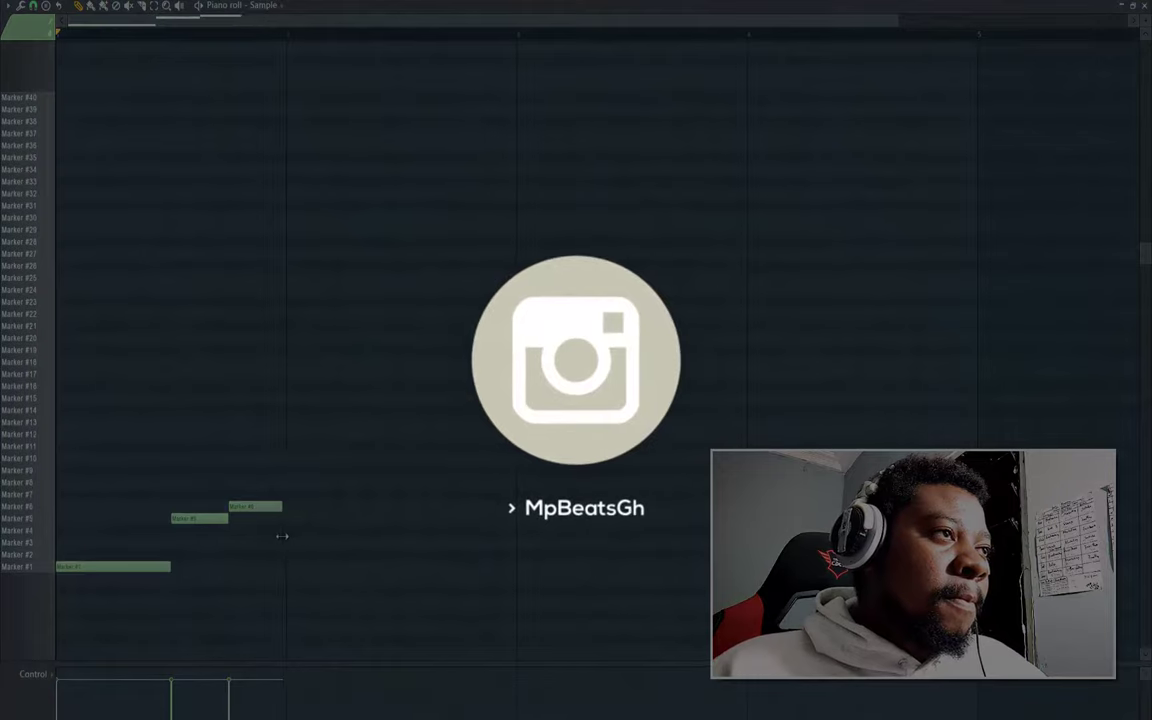
left_click(292, 482)
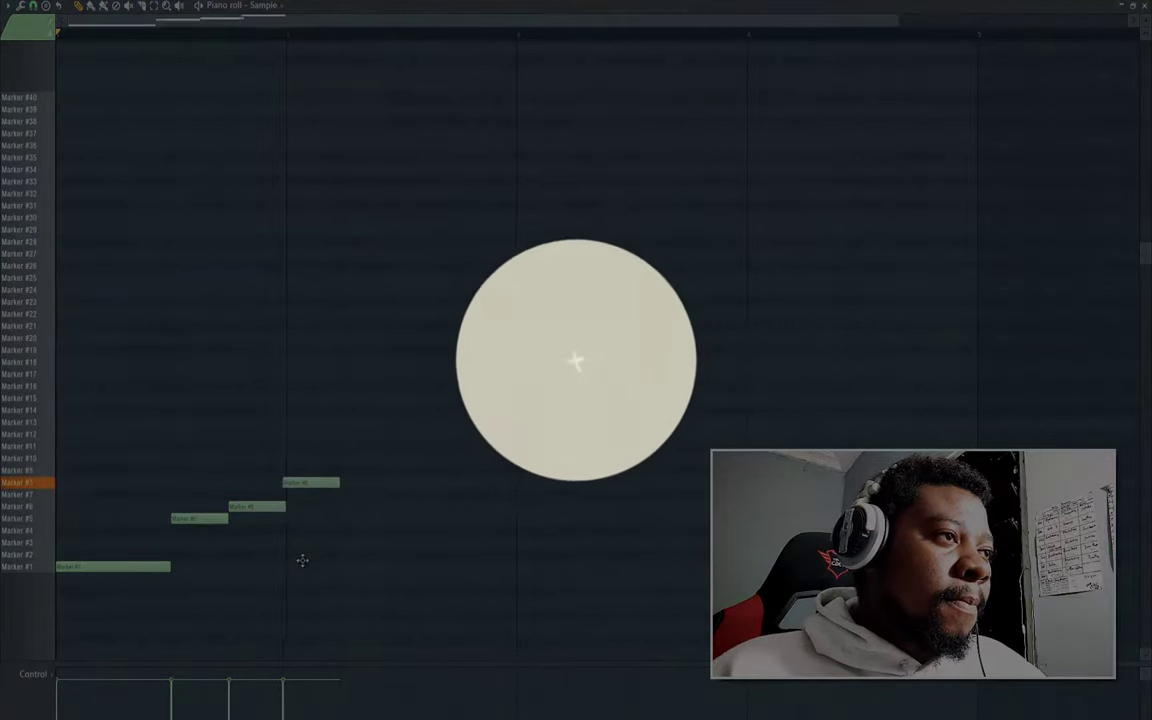
left_click_drag(302, 560, 299, 566)
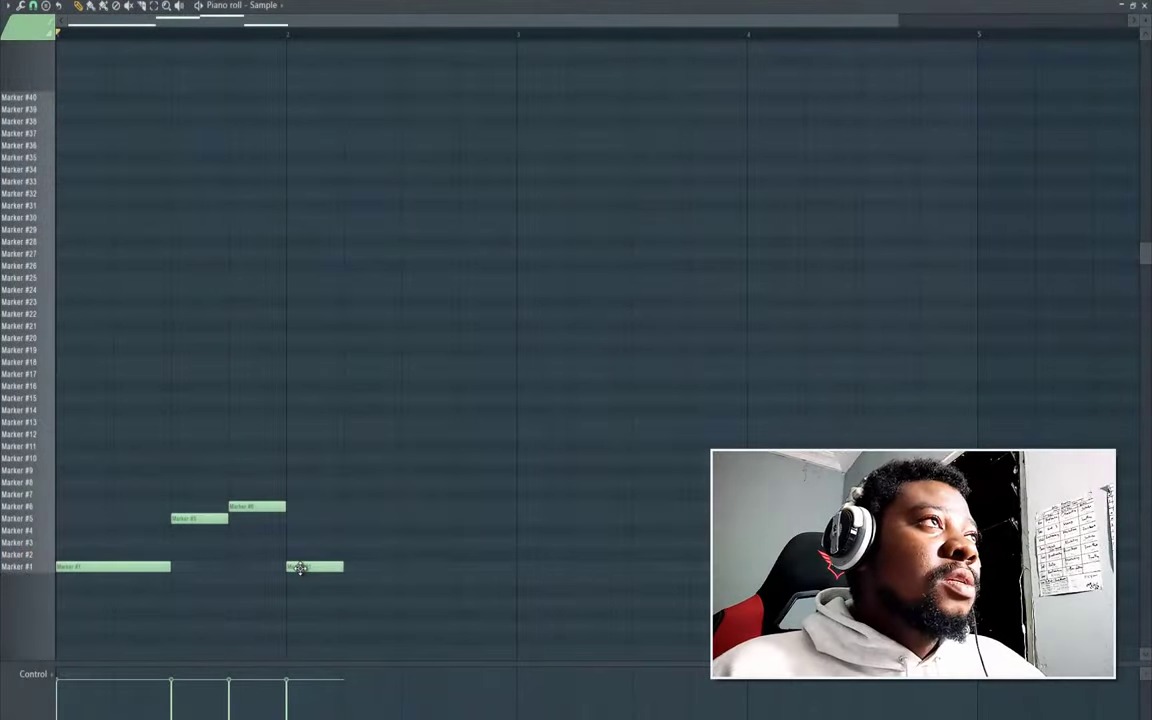
right_click(295, 566)
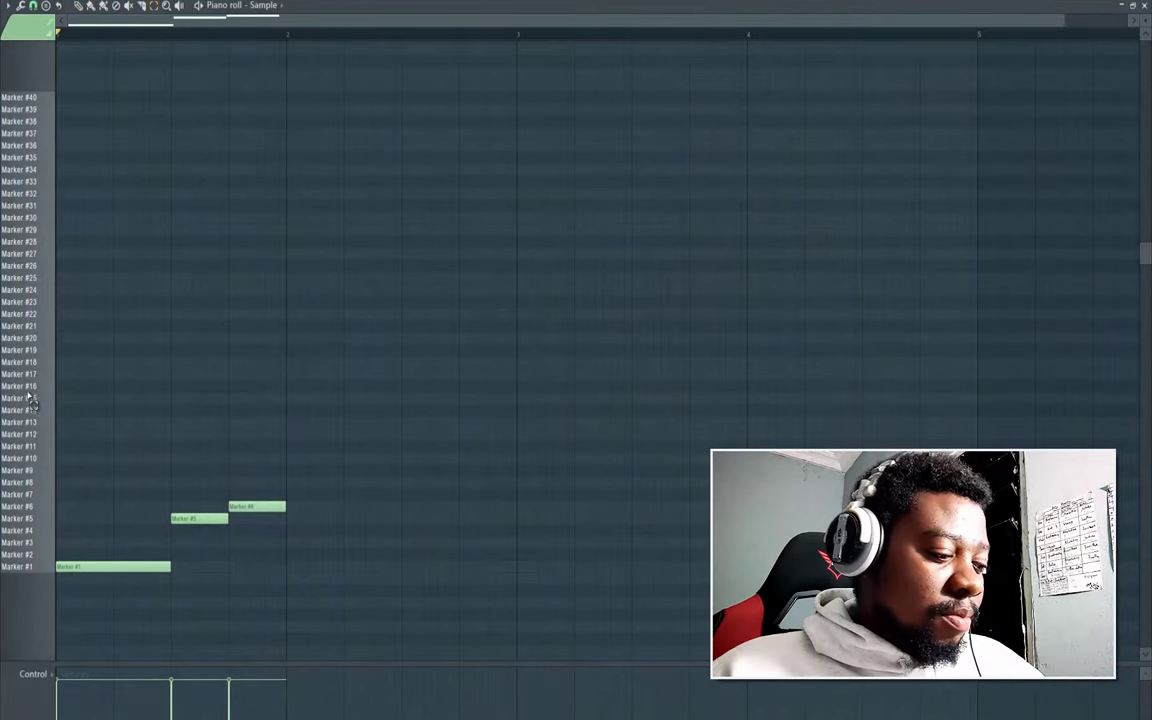
Step: Duplicate the three notes into bar 2, place the copied first note on Marker #12, and play the result
mouse_move(32, 402)
left_mouse_down()
mouse_move(12, 603)
mouse_move(14, 593)
left_mouse_up()
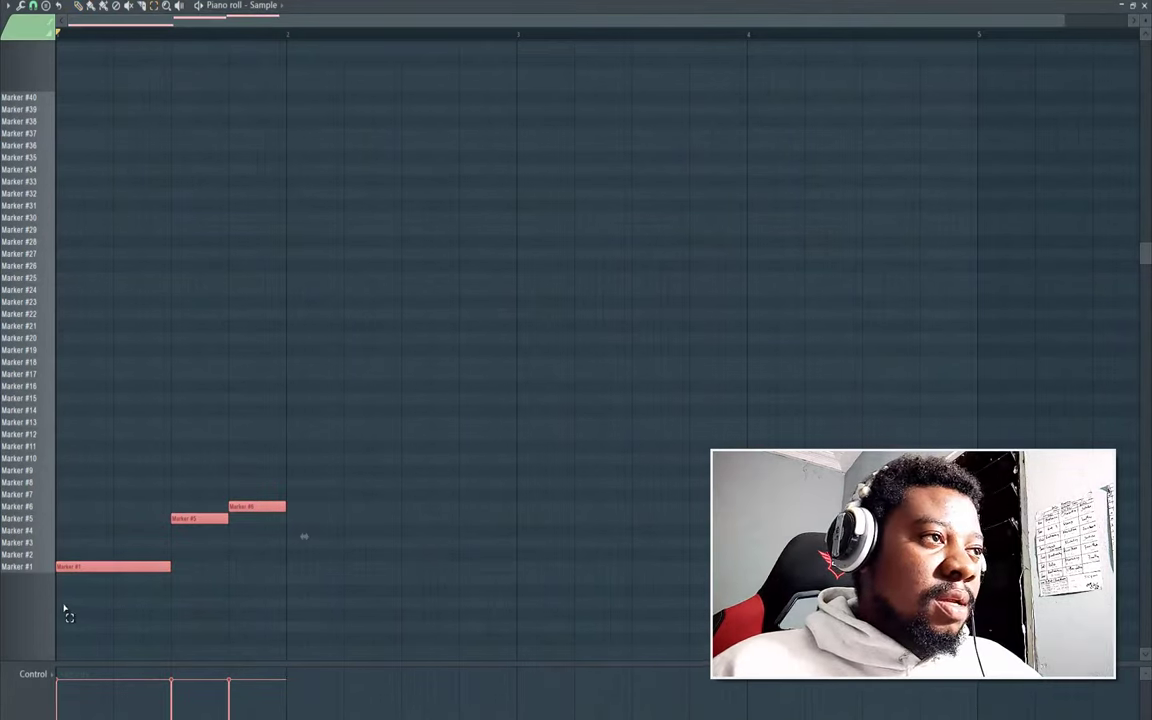
mouse_move(79, 570)
left_mouse_down()
mouse_move(310, 571)
mouse_move(298, 550)
mouse_move(303, 483)
mouse_move(311, 514)
mouse_move(303, 522)
mouse_move(303, 430)
mouse_move(300, 443)
left_mouse_up()
key("p")
key("space")
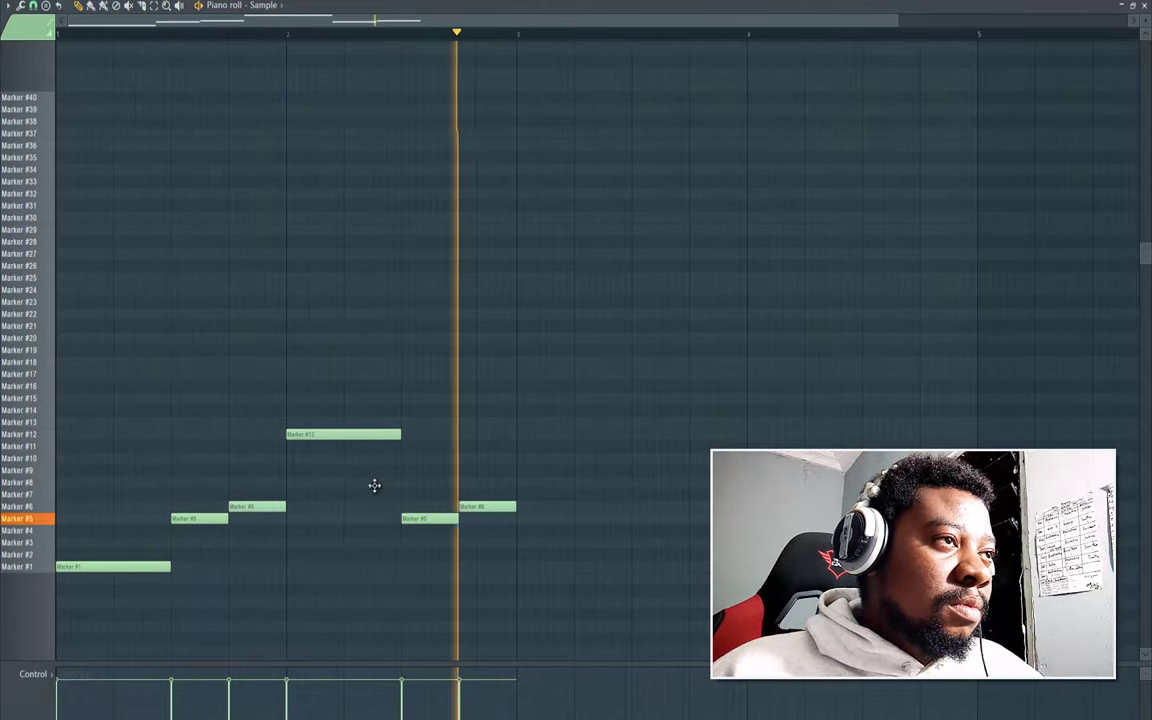
Step: Add one-beat notes on Marker #13 at beat 2 of bar 2 and Marker #15 half a beat after it, and audition the pattern
key("space")
mouse_move(374, 485)
left_mouse_down()
mouse_move(379, 420)
mouse_move(355, 424)
mouse_move(374, 394)
left_mouse_up()
left_click(374, 409)
key("space")
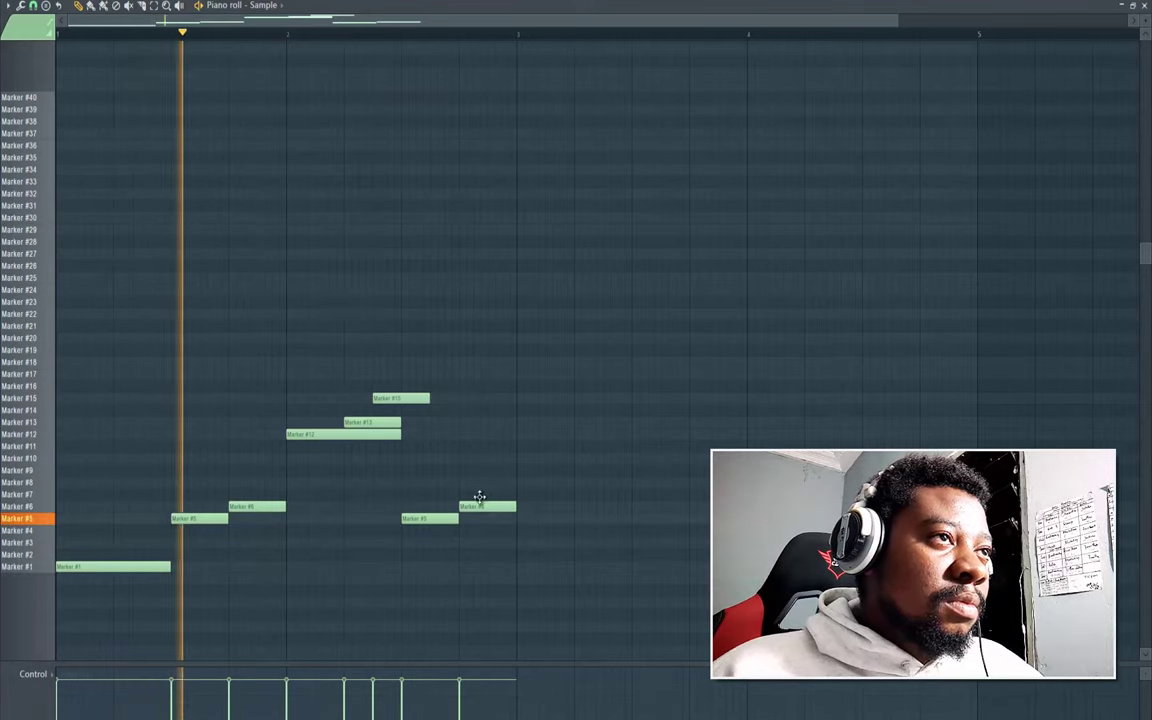
key("space")
Step: Replace the Marker #6 note on beat 4 of bar 2 with a Marker #27 note and audition the pattern
left_click(459, 338)
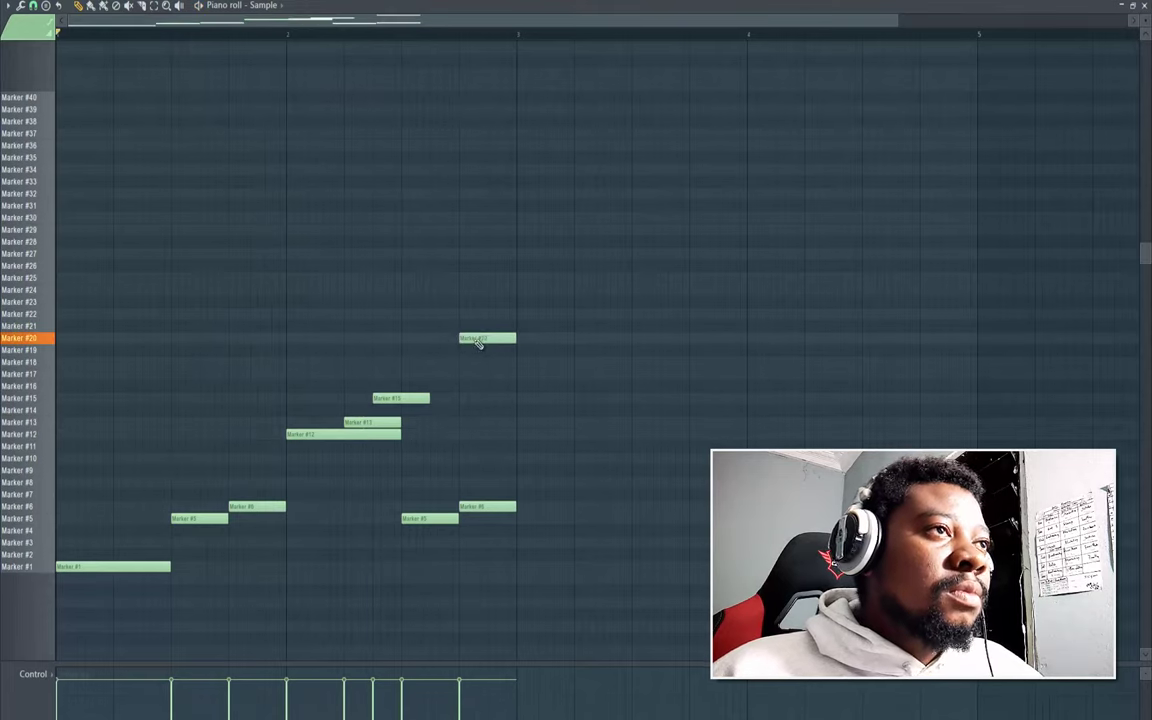
right_click(470, 507)
left_click_drag(473, 338, 474, 252)
key("space")
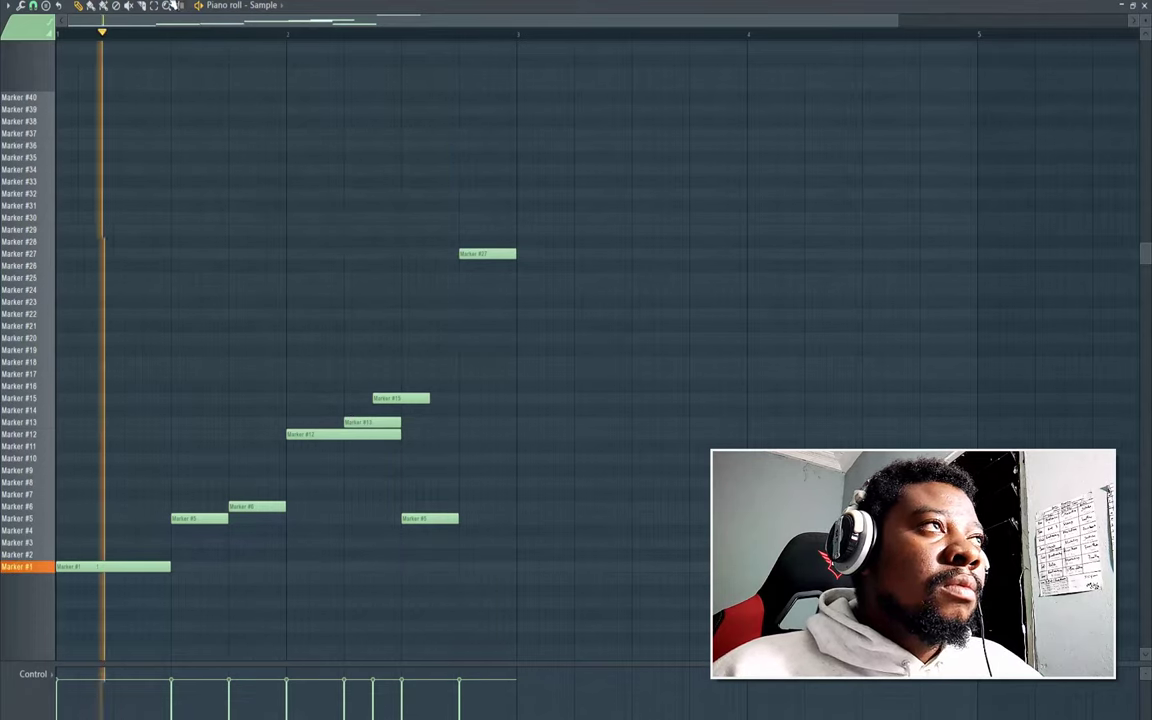
key("space")
Step: Duplicate the whole two-bar pattern into bars 3 and 4 and clear the selection
left_click_drag(30, 163, 27, 652)
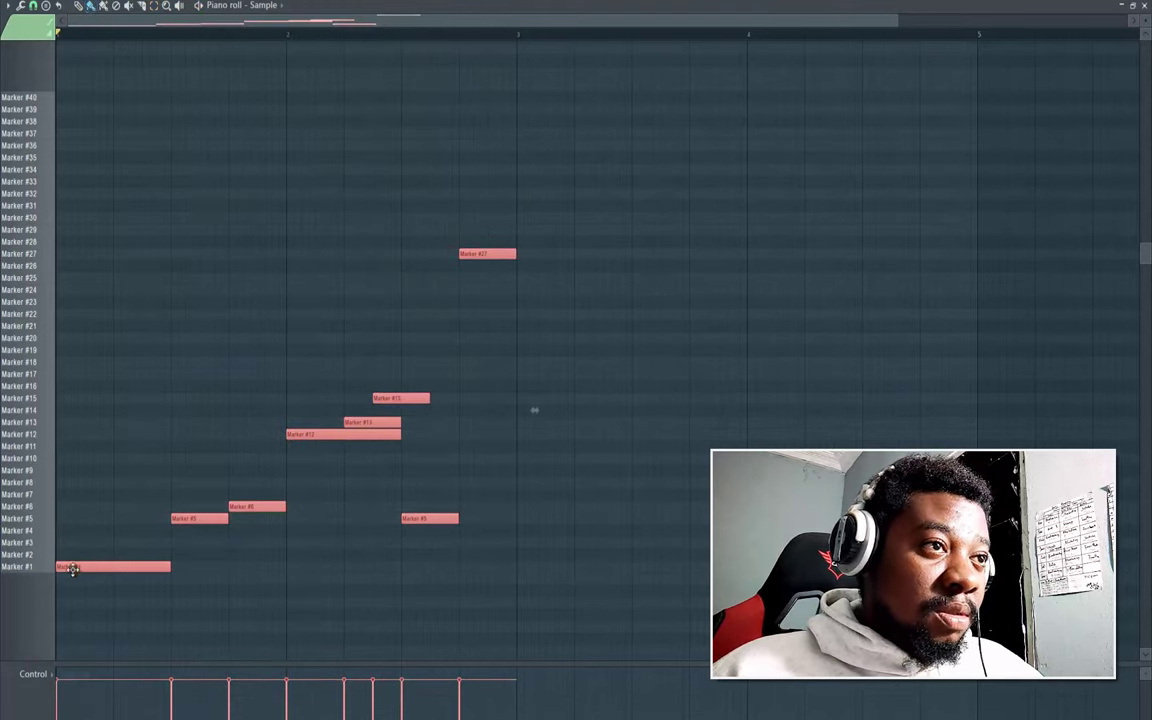
mouse_move(73, 568)
left_mouse_down()
mouse_move(558, 571)
mouse_move(532, 573)
left_mouse_up()
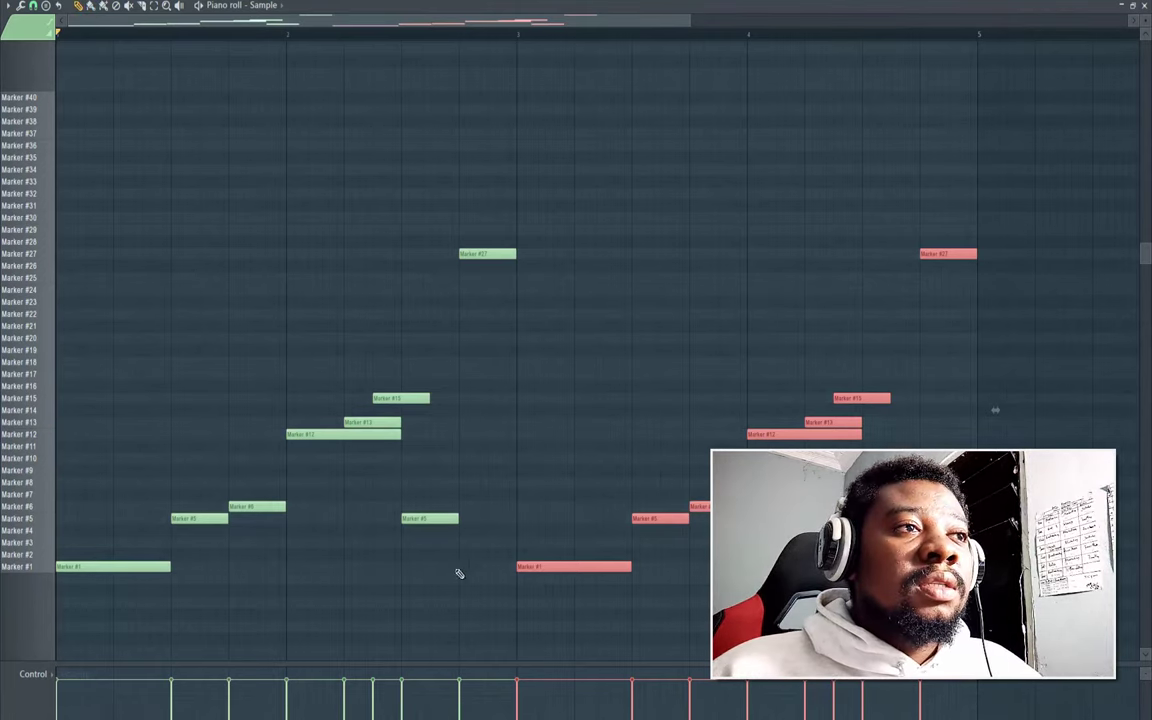
left_click(551, 585)
Step: Replace the two-beat Marker #1 note at the start of bar 3 with two consecutive one-beat Marker #20 notes
mouse_move(548, 566)
left_mouse_down()
mouse_move(550, 319)
mouse_move(551, 347)
mouse_move(564, 339)
left_mouse_up()
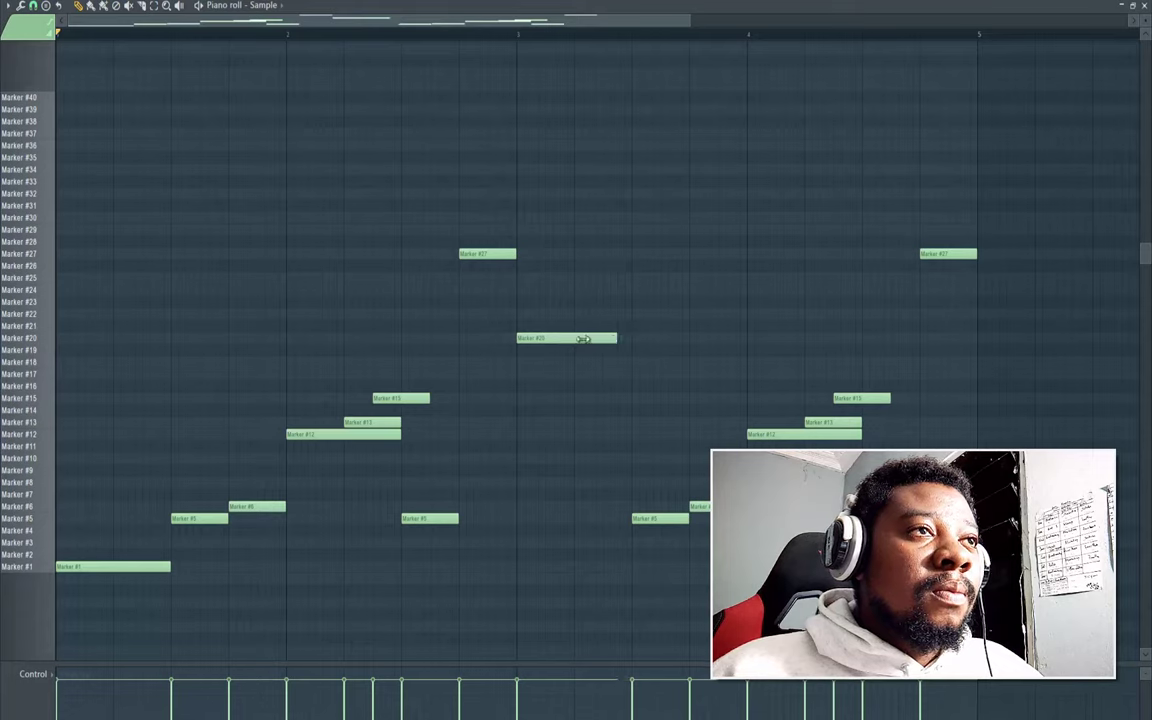
left_click(580, 338)
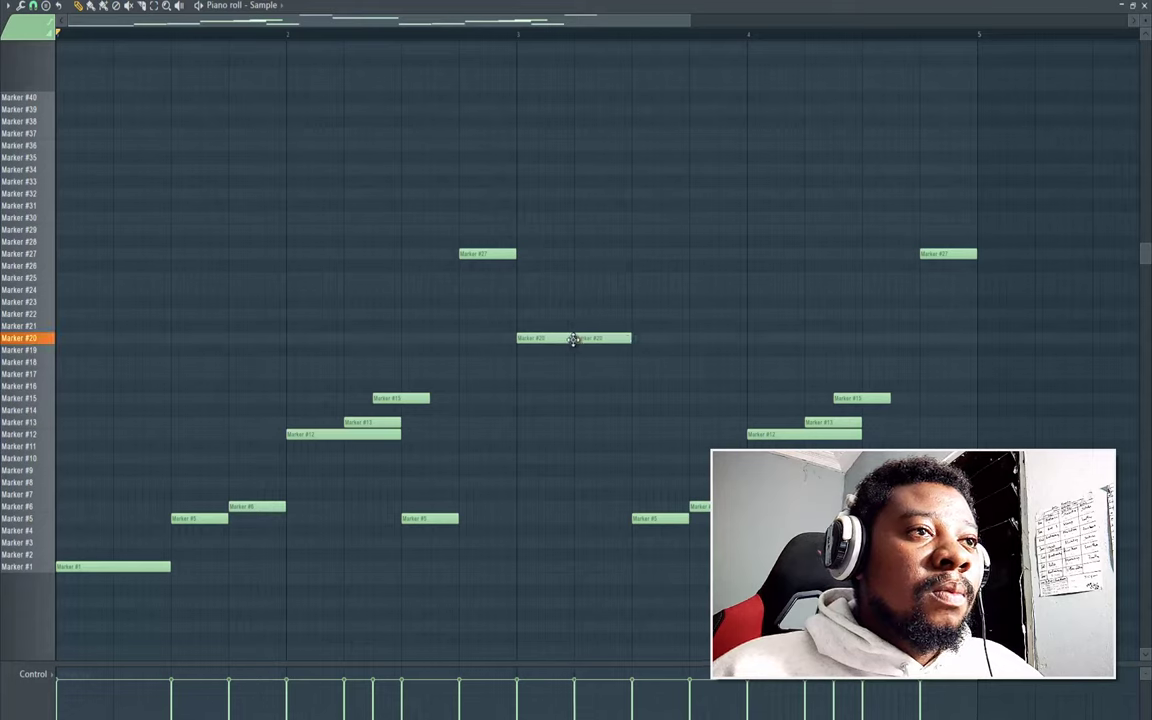
Step: Move bar 3's Marker #5 note to Marker #10 and its Marker #6 note to Marker #18, add a Marker #11 note between them, and play
mouse_move(644, 519)
left_mouse_down()
mouse_move(644, 443)
mouse_move(646, 467)
left_mouse_up()
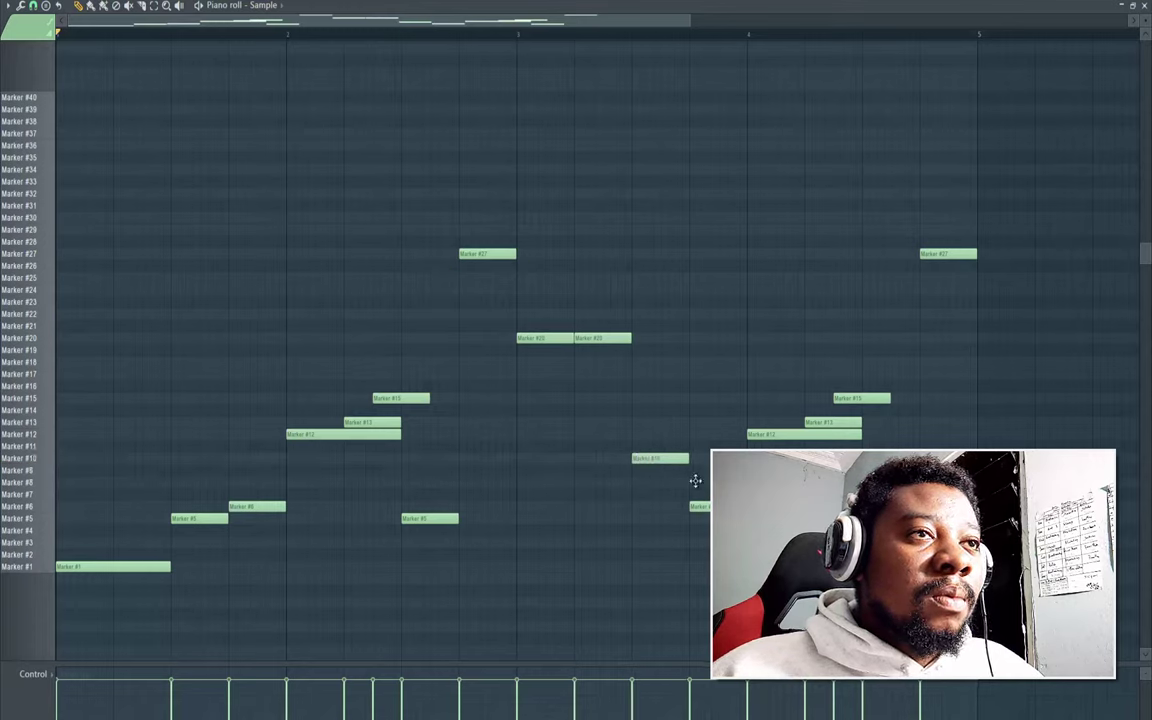
mouse_move(697, 507)
left_mouse_down()
mouse_move(700, 431)
mouse_move(674, 457)
mouse_move(692, 416)
mouse_move(690, 355)
left_mouse_up()
key("space")
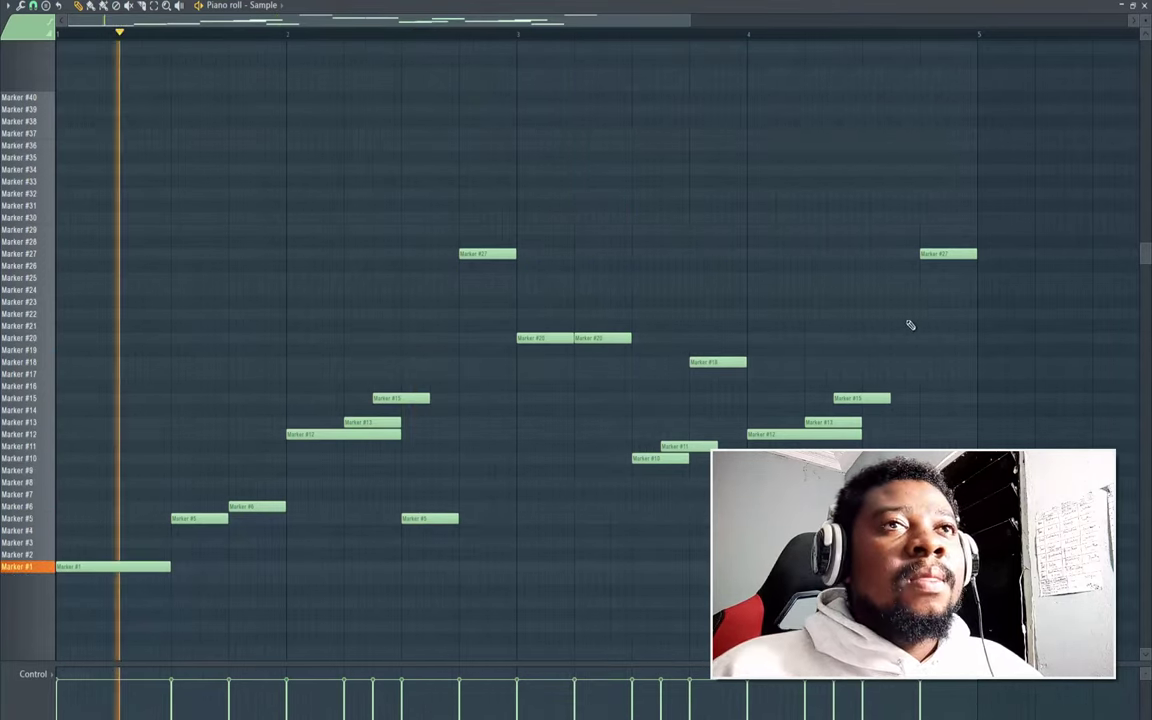
Step: Move the last note of bar 4 to Marker #24, add a quarter-beat Marker #22 note at the bar's end, and audition the pattern
key("space")
mouse_move(943, 254)
left_mouse_down()
mouse_move(945, 294)
mouse_move(990, 314)
mouse_move(974, 318)
left_mouse_up()
left_click(949, 312)
key("space")
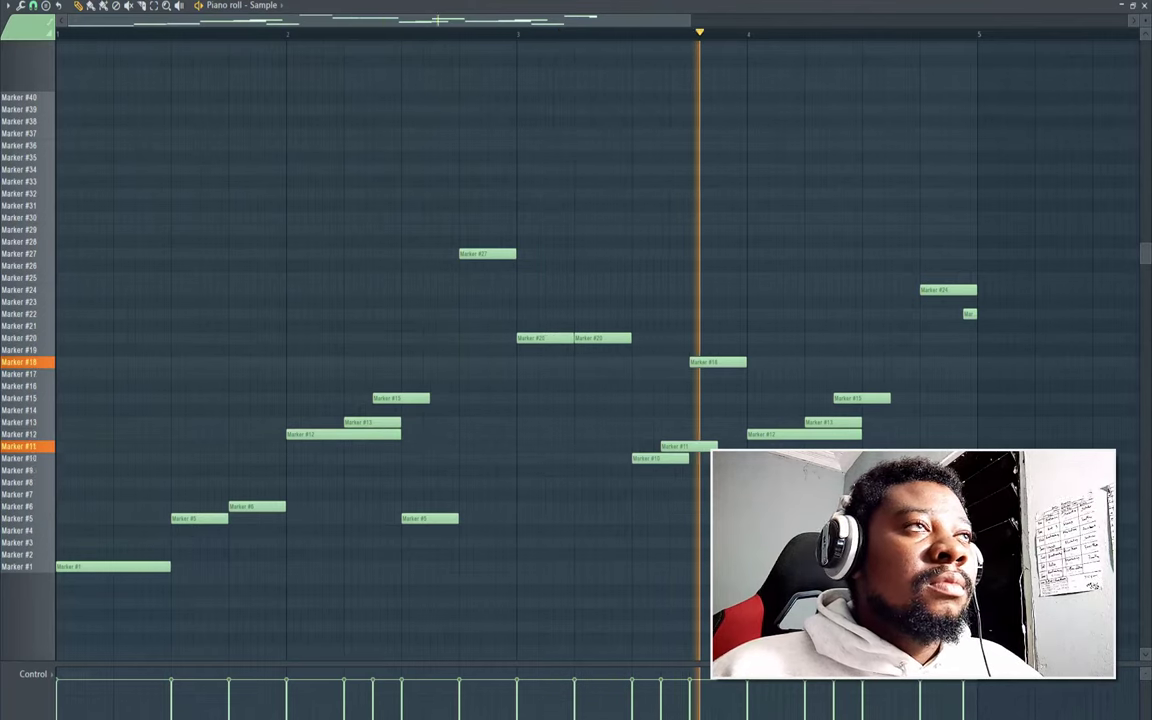
left_click(24, 4)
left_click(24, 17)
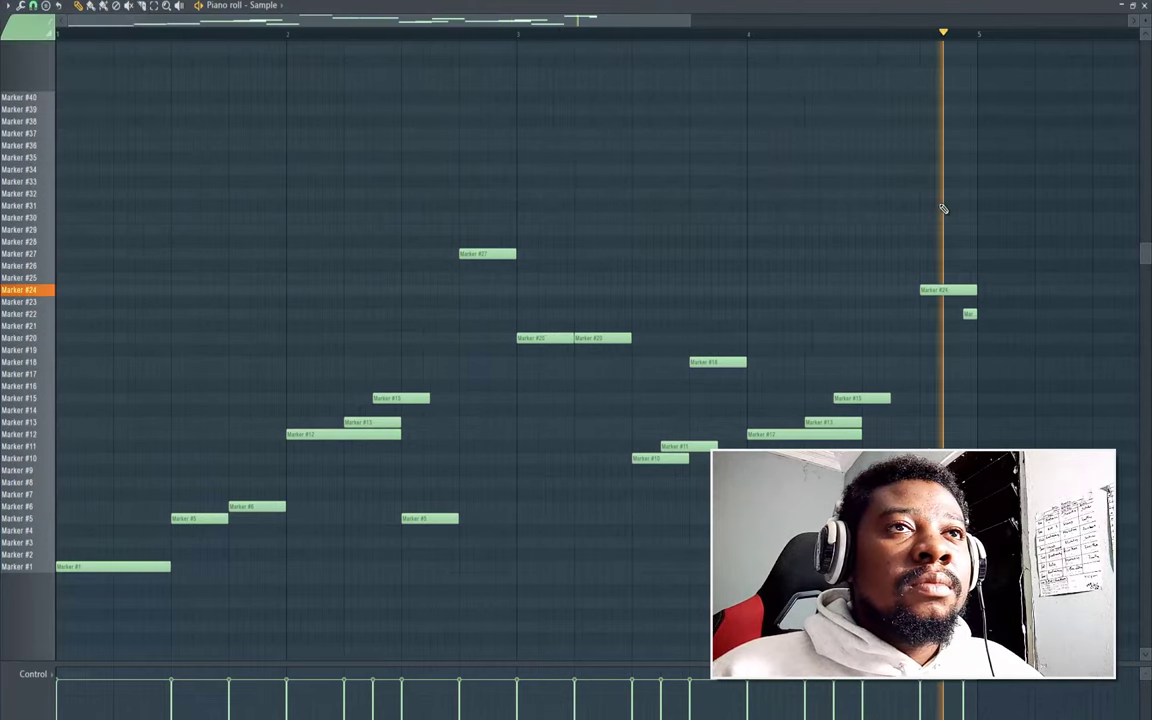
Step: Shift the Marker #22 note earlier to halfway through beat 4 of bar 4 and lengthen it to the bar's end
key("space")
left_click_drag(967, 314, 963, 316)
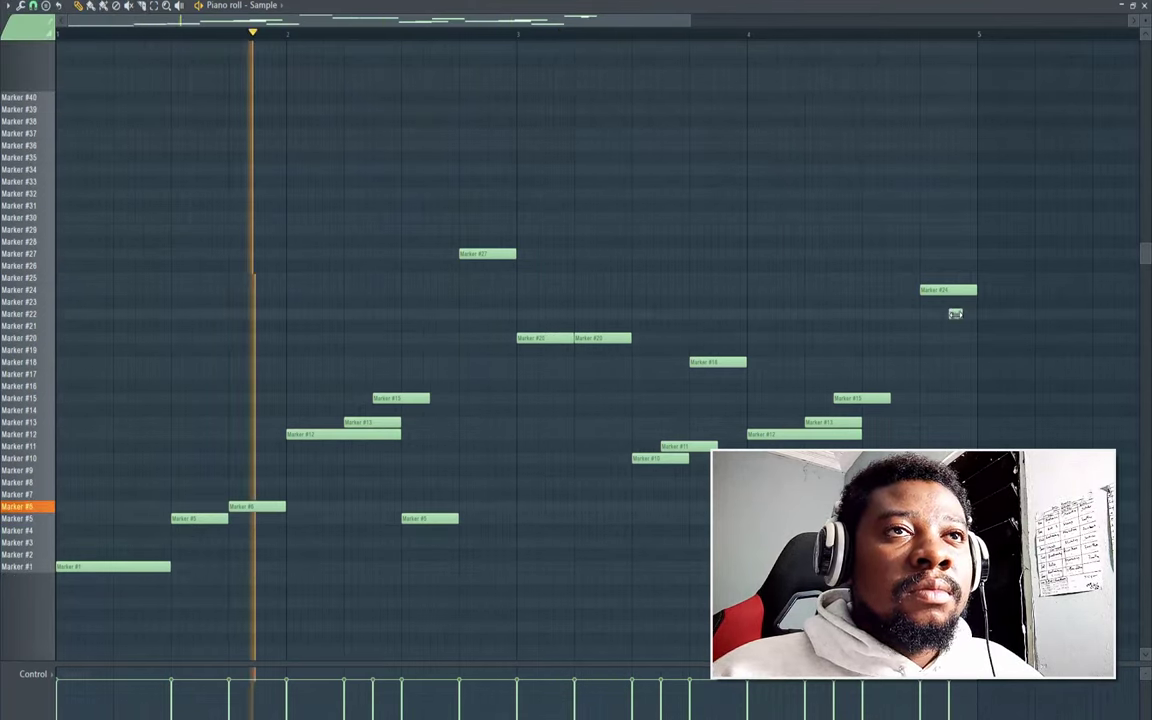
key("space")
left_click(969, 316)
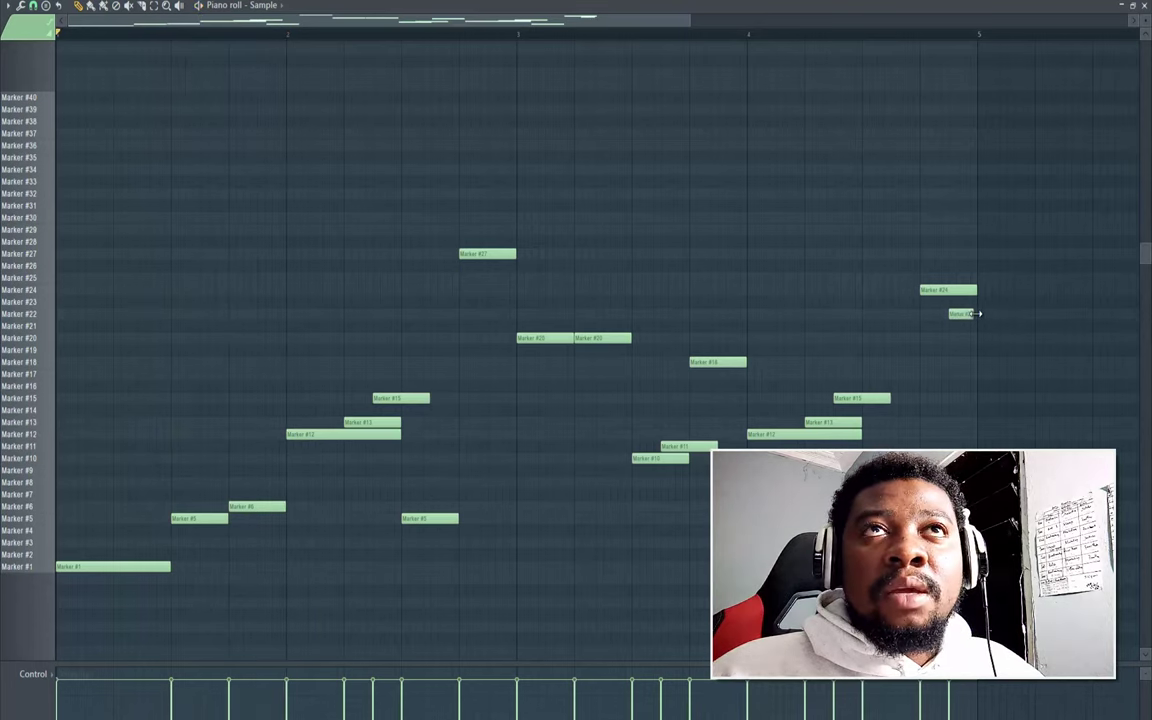
Step: Close the piano roll, switch to KeyFinder, add Sample.wav to its batch analysis and detect the sample's key
left_click(1146, 6)
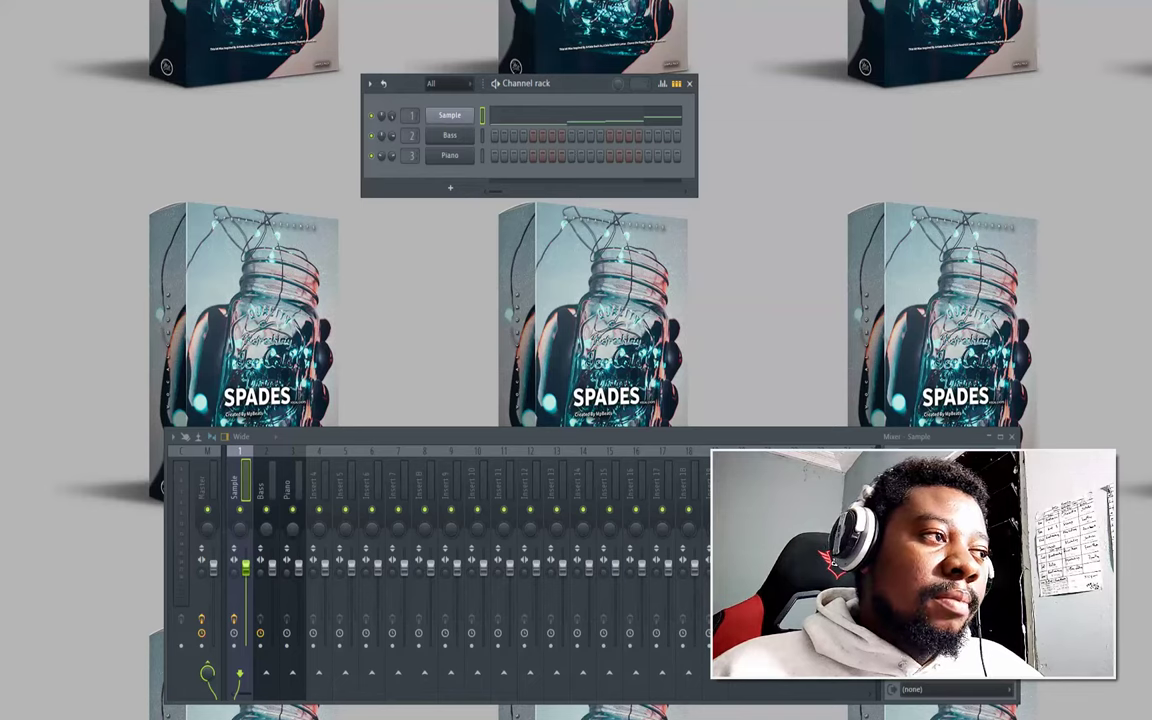
key("alt+Tab")
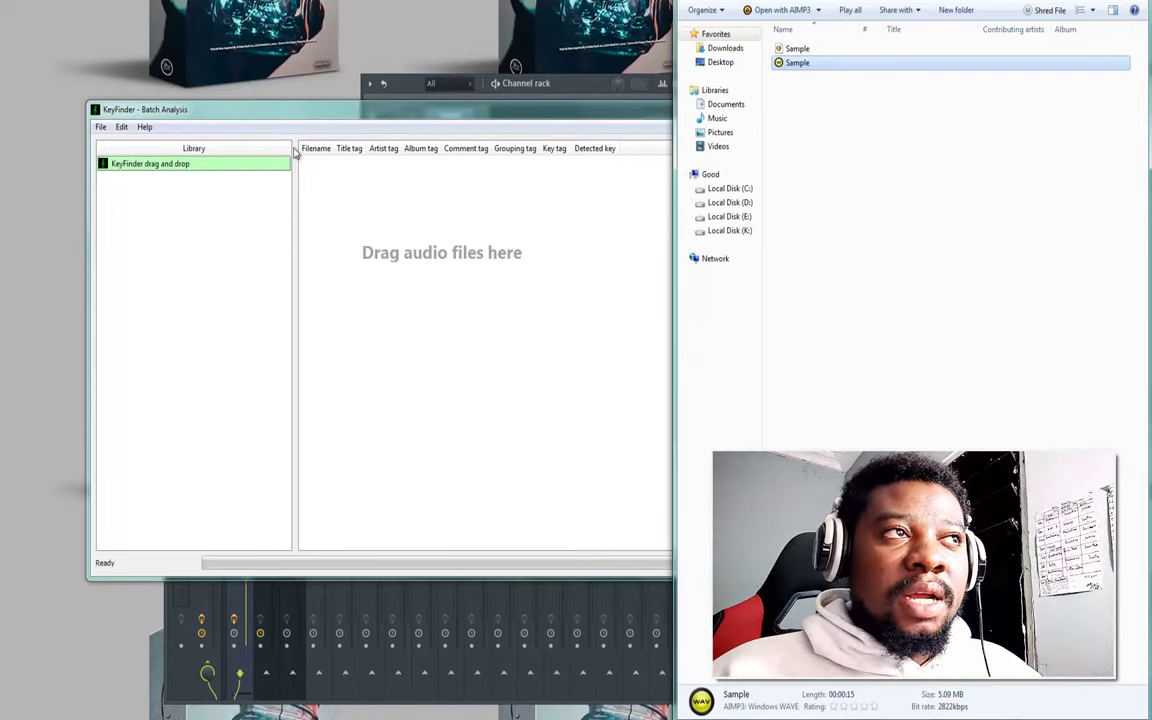
left_click_drag(306, 117, 282, 165)
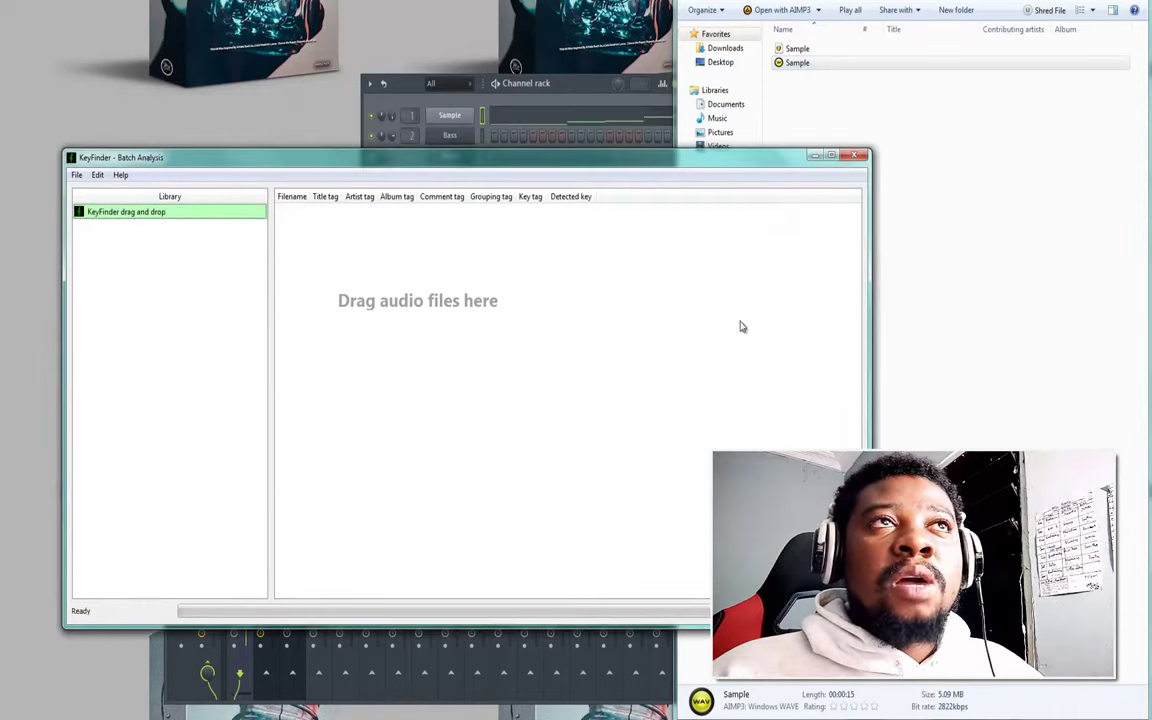
left_click(794, 64)
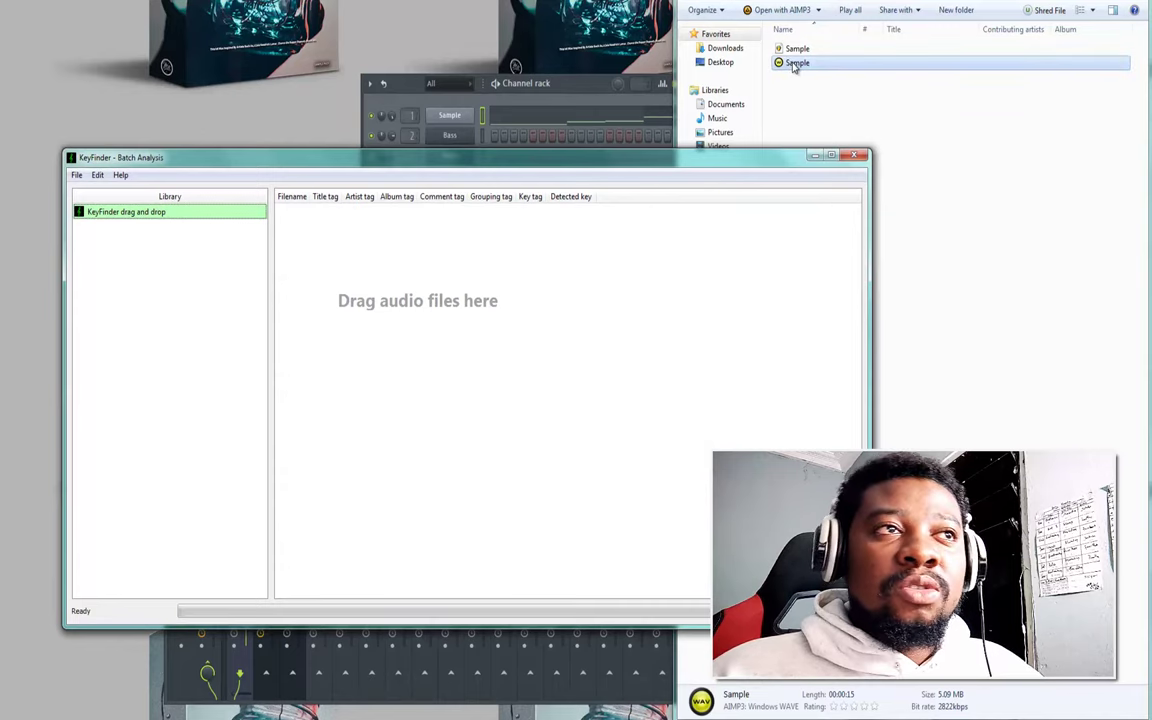
left_click_drag(794, 64, 663, 416)
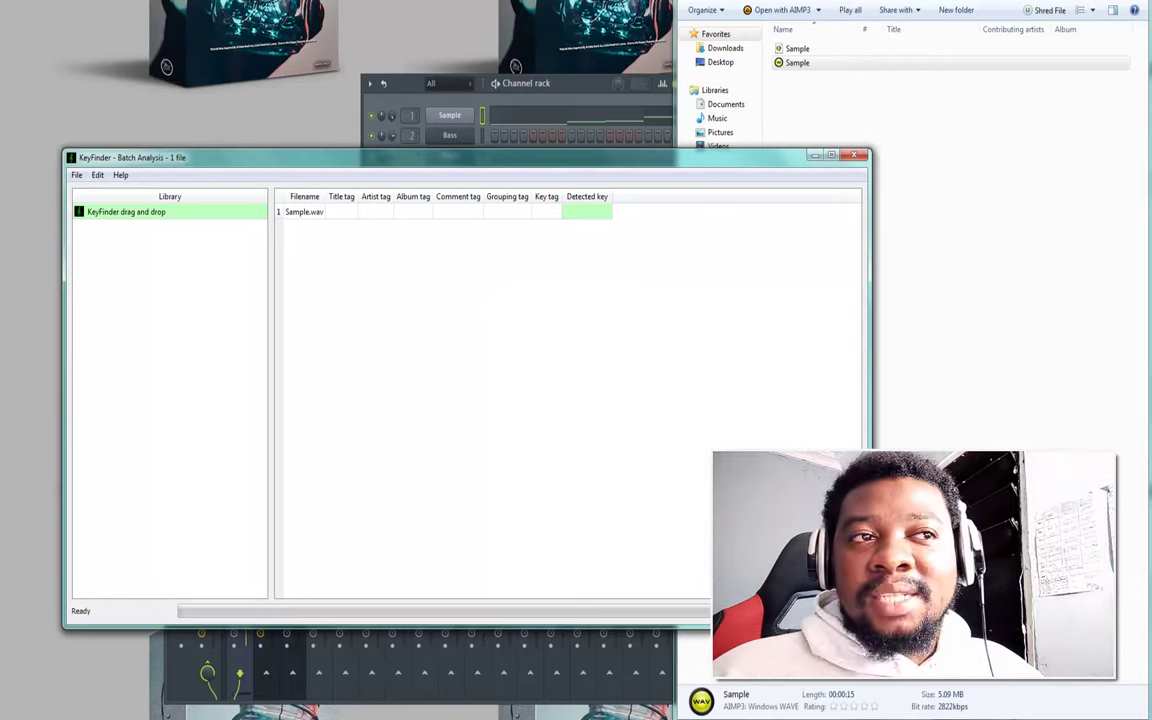
left_click(824, 611)
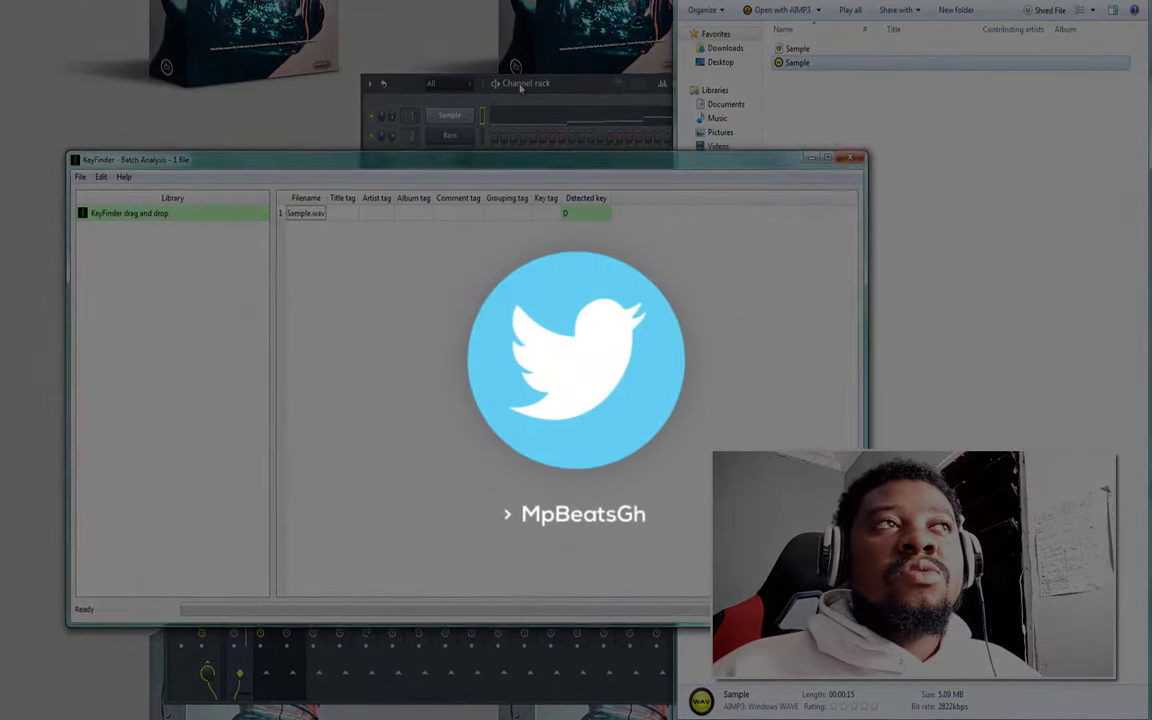
Step: Close KeyFinder and open the piano roll of the Bass channel
left_click(857, 158)
right_click(451, 158)
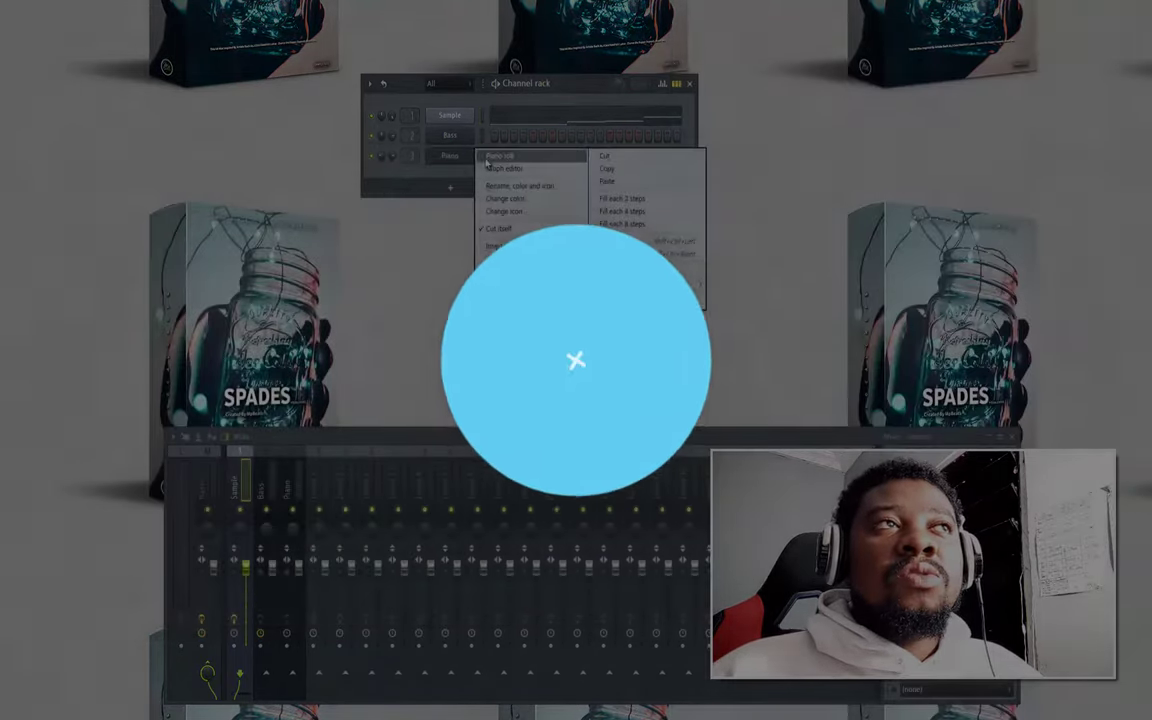
left_click(417, 146)
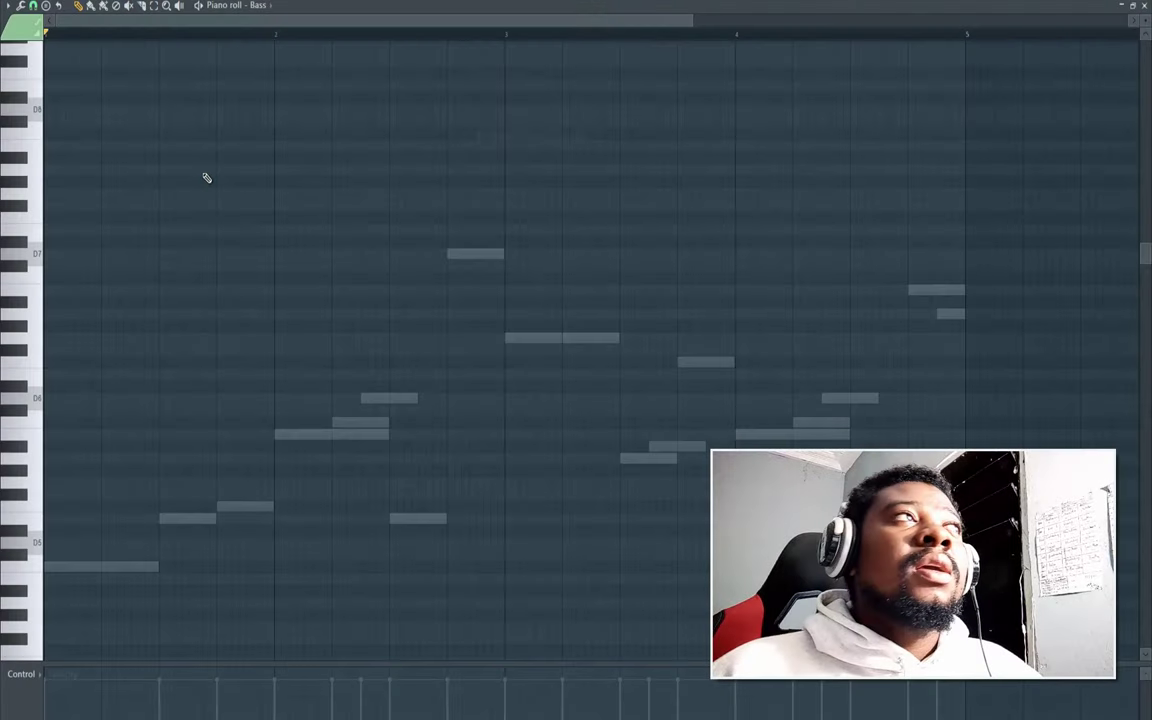
Step: Set the scale highlighting root note to D in the Bass piano roll
left_click(8, 8)
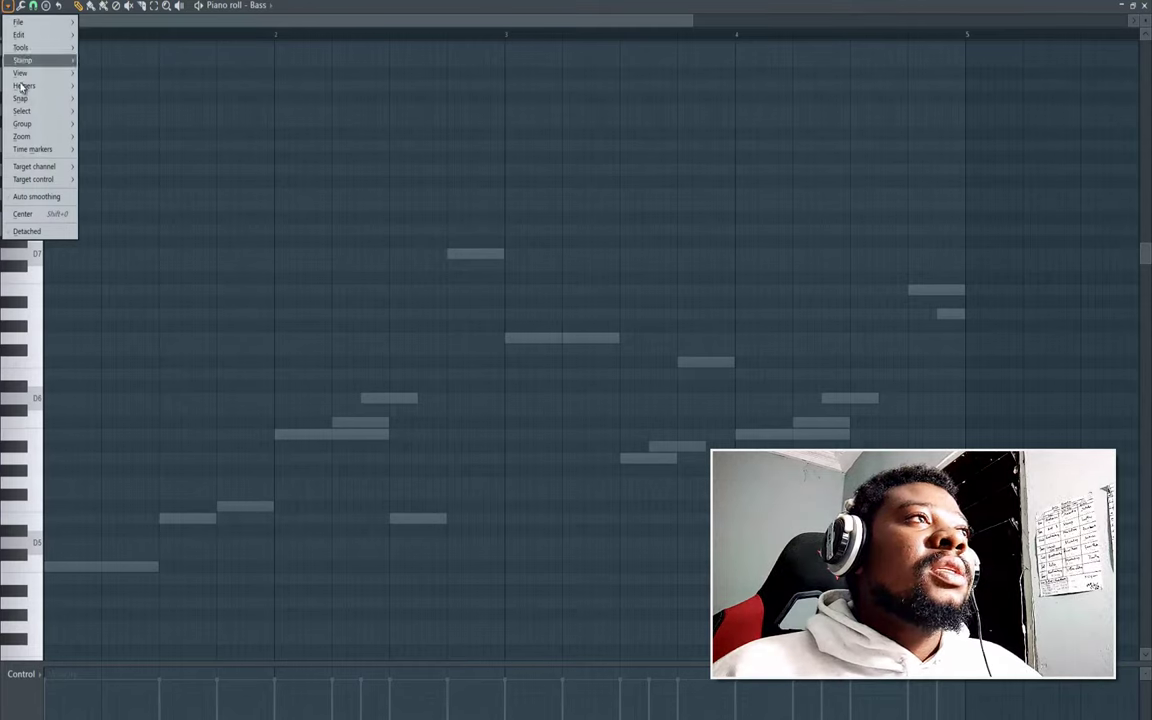
mouse_move(57, 86)
mouse_move(132, 98)
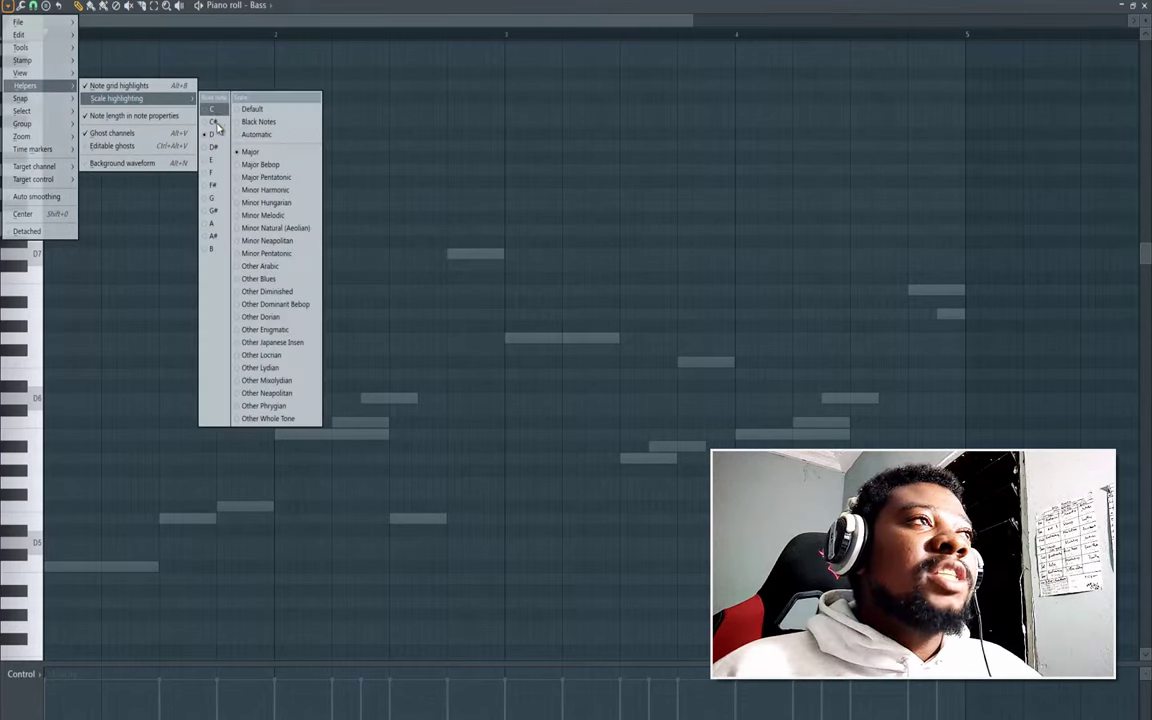
left_click(214, 136)
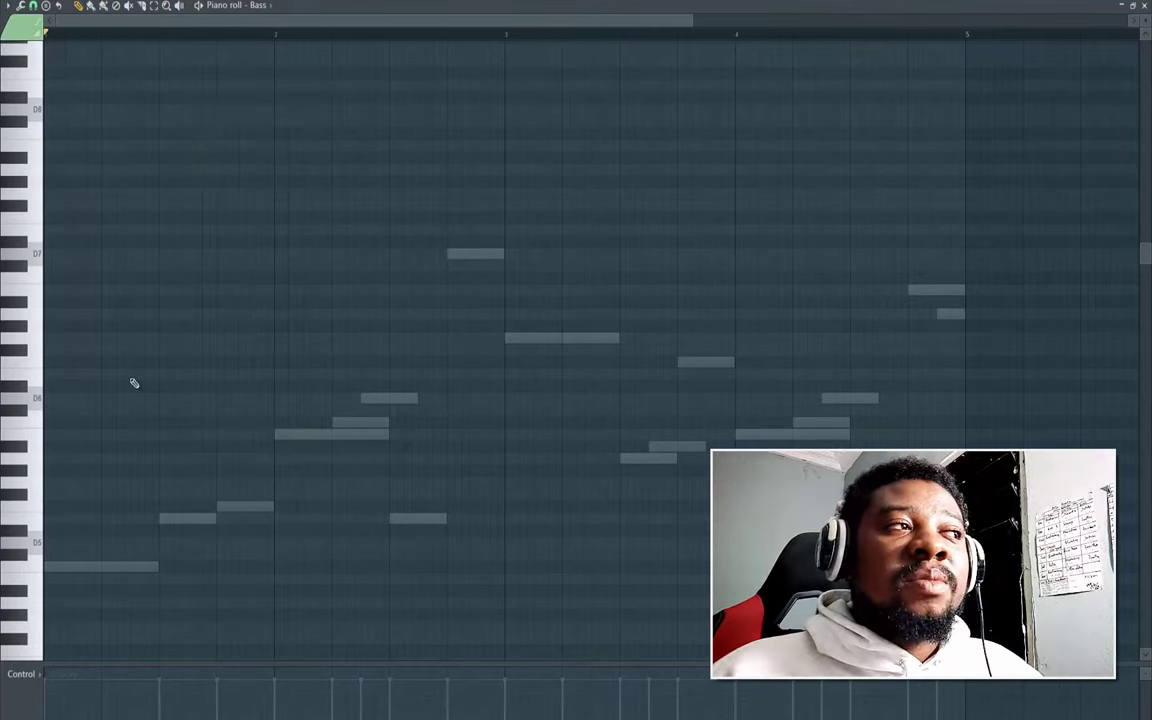
Step: Try a one-bar bass note on B4 at the start of bar 1, audition it against the sample, and delete it
scroll(36, 522, "down", 1)
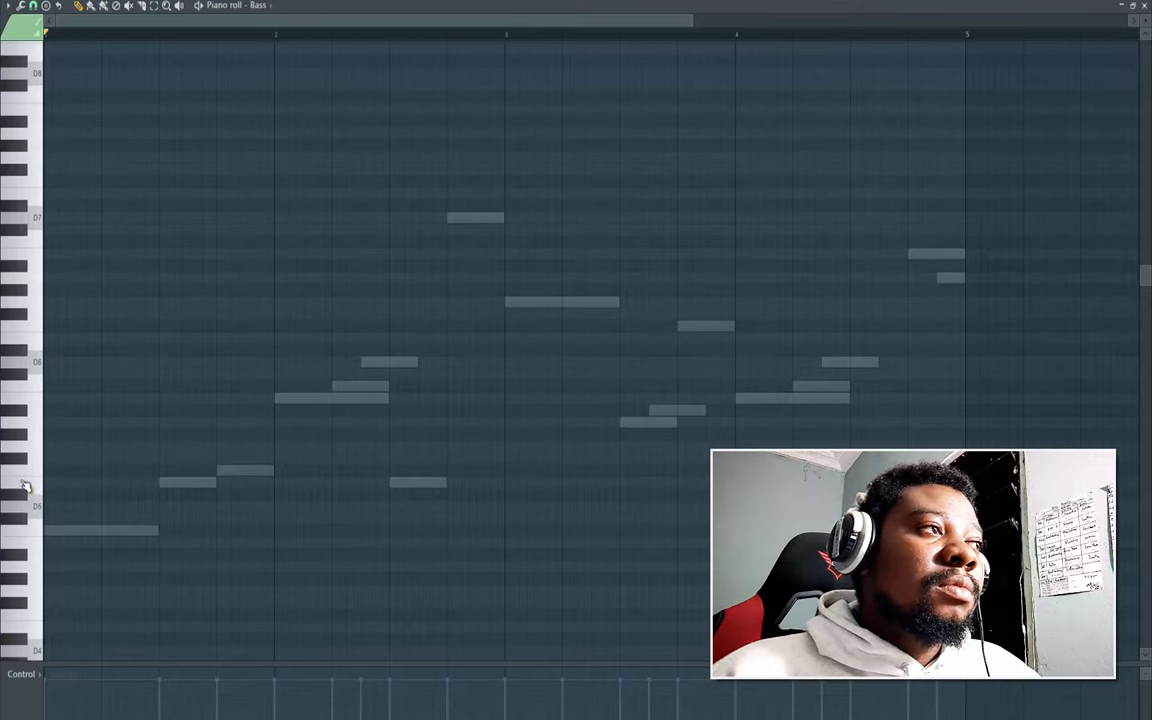
left_click(55, 483)
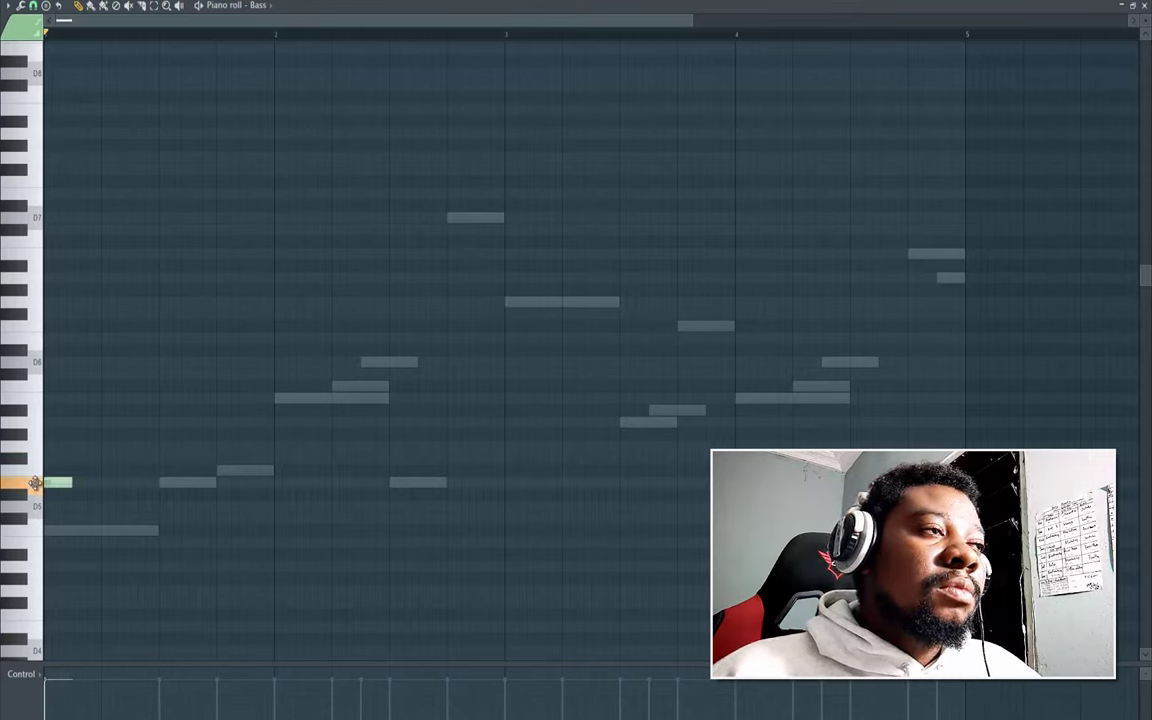
left_click_drag(133, 486, 211, 553)
key("space")
key("space")
key("space")
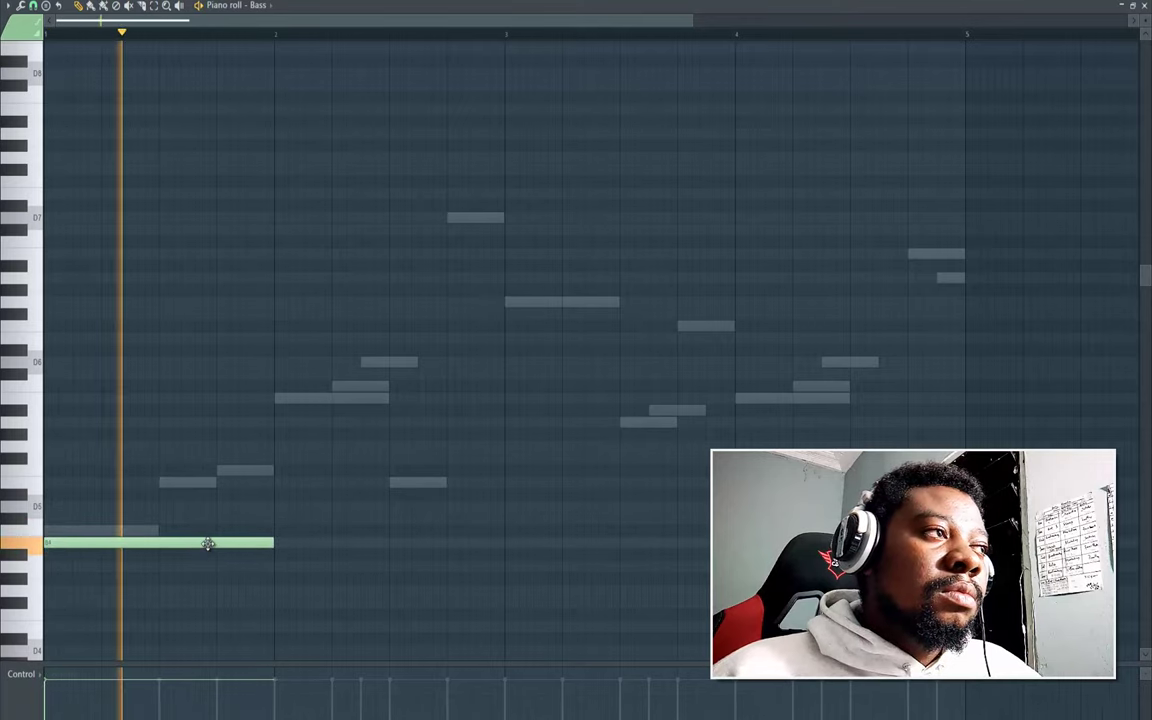
key("space")
key("space")
right_click(114, 541)
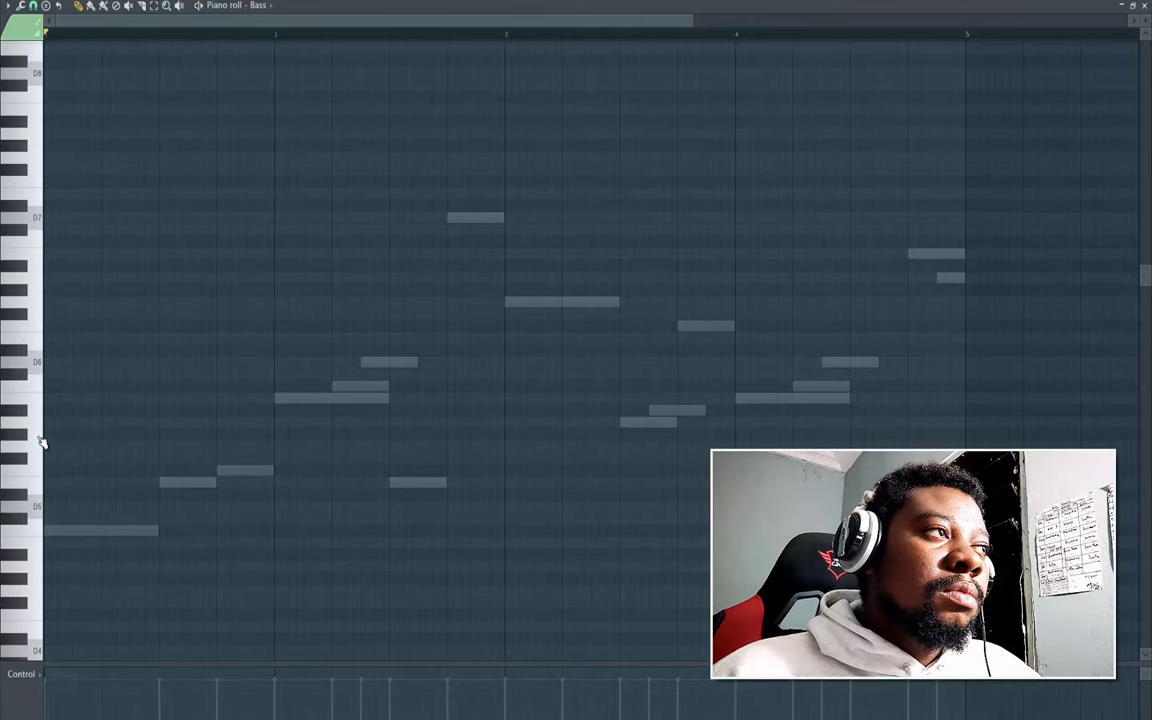
Step: Try a one-bar bass note on D6 at the start of bar 1, audition it, and delete it
left_click(33, 370)
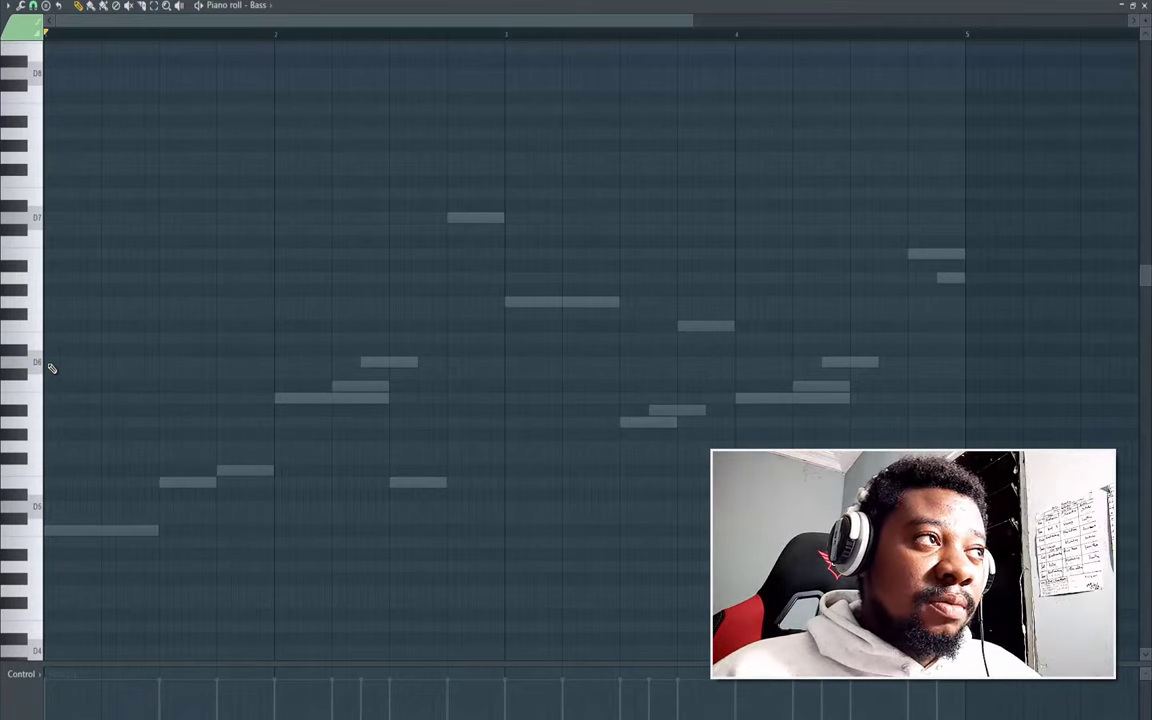
left_click(42, 363)
key("space")
key("space")
right_click(52, 361)
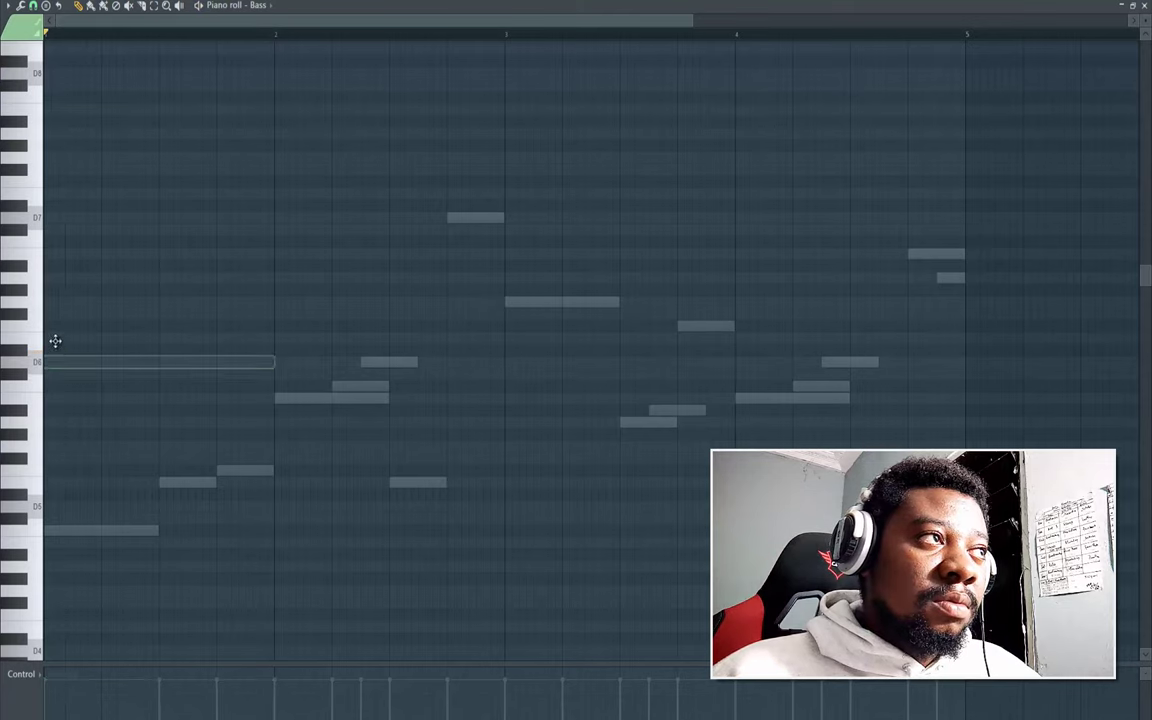
Step: Place a three-beat E6 bass note at the start of bar 1 and a four-beat F#6 note right after it, auditioning them
left_click(43, 338)
key("space")
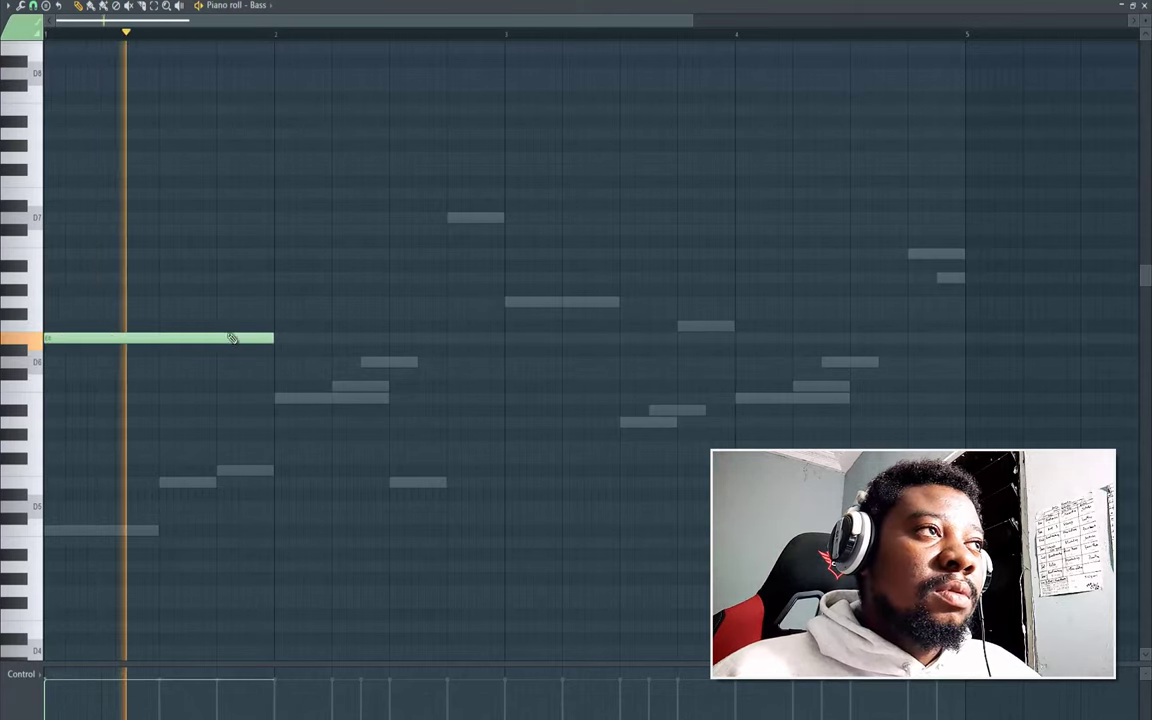
key("space")
left_click(215, 314)
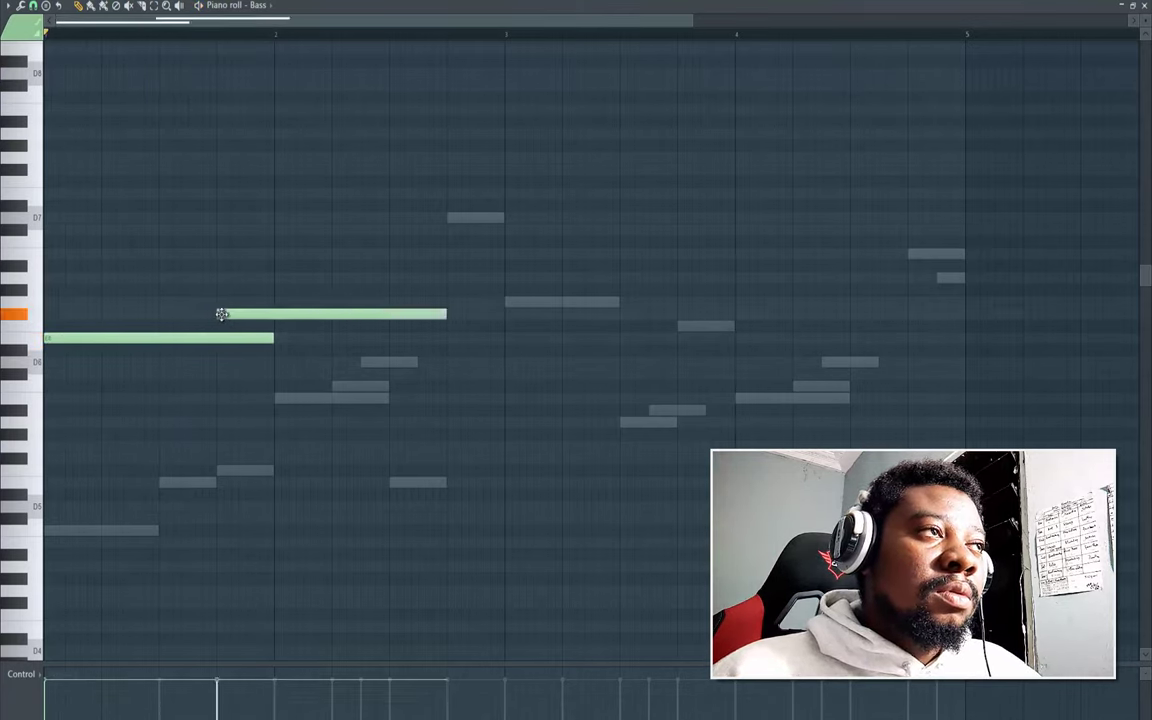
key("space")
left_click_drag(273, 338, 218, 340)
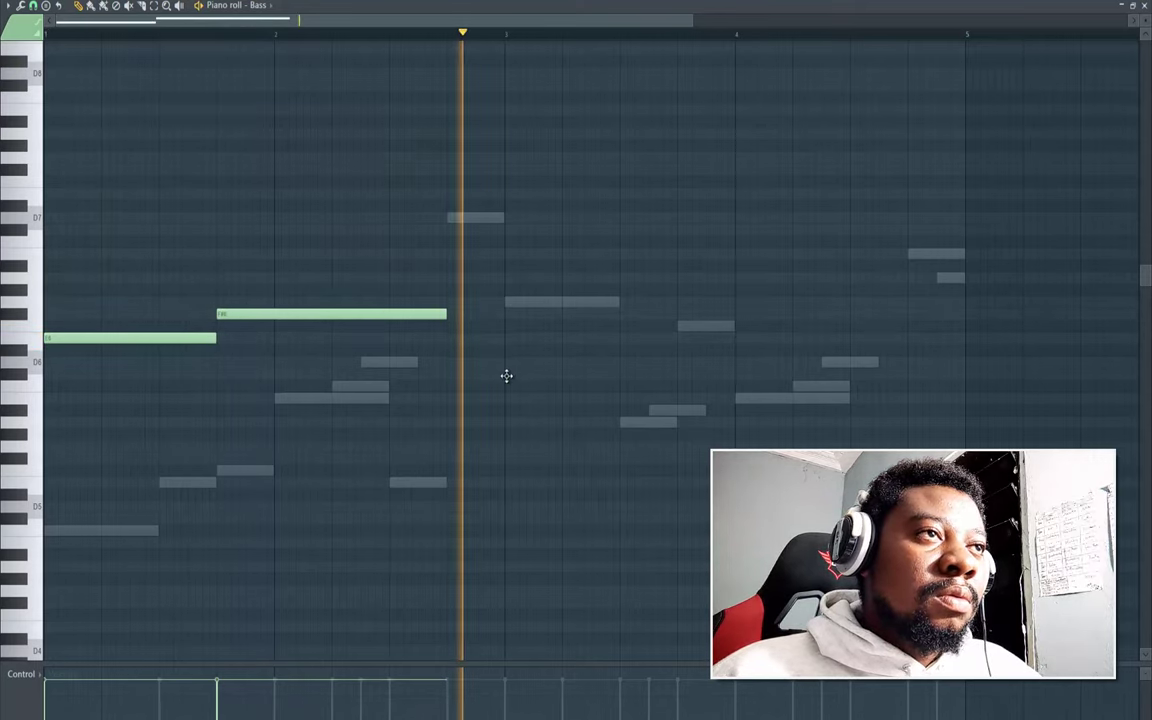
Step: Add three-beat B5 bass notes at the start of bar 3 and of bar 4, auditioning the line
mouse_move(505, 374)
left_mouse_down()
mouse_move(542, 371)
mouse_move(540, 400)
left_mouse_up()
key("space")
key("space")
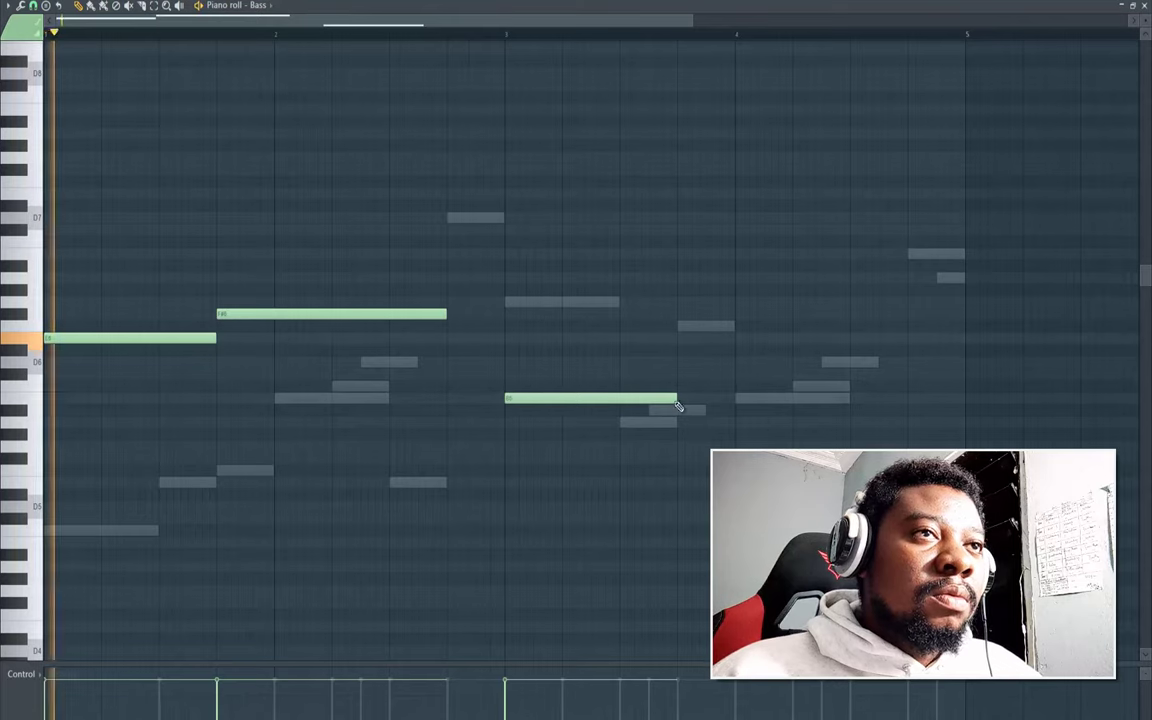
left_click(740, 398)
left_click_drag(757, 400, 753, 400)
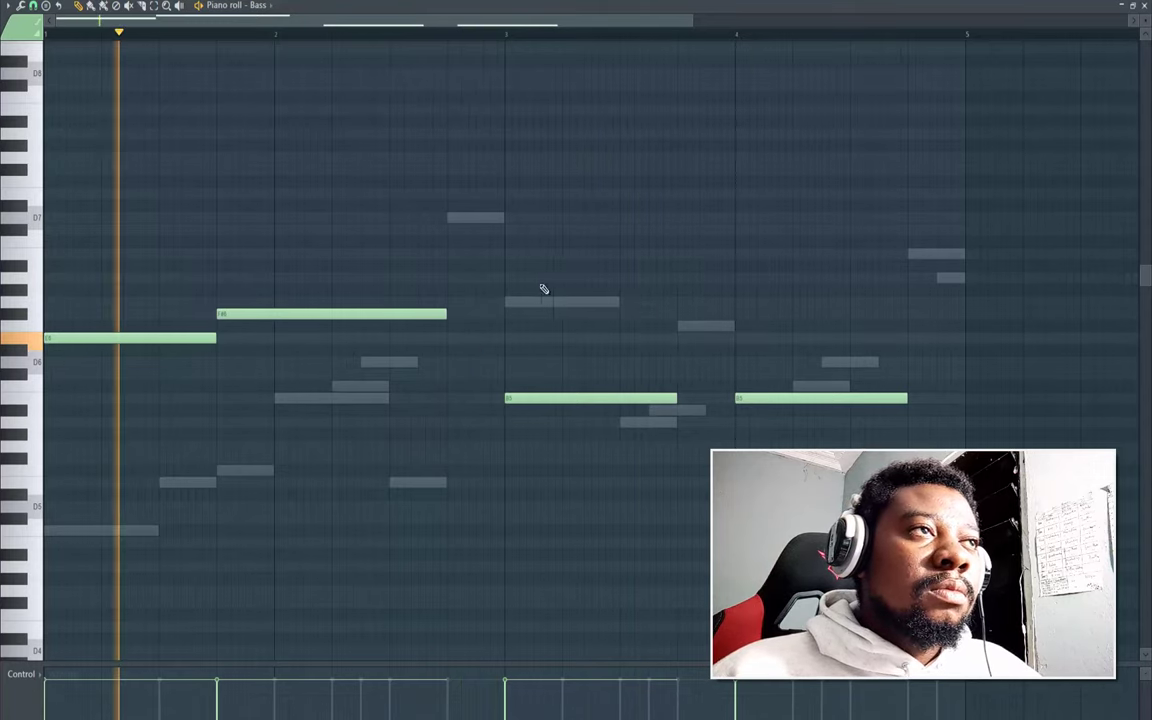
Step: Shorten the F#6 note to three beats, add a one-and-a-half-beat A5 note leading into bar 3, and audition the bass line
left_click_drag(445, 317, 378, 322)
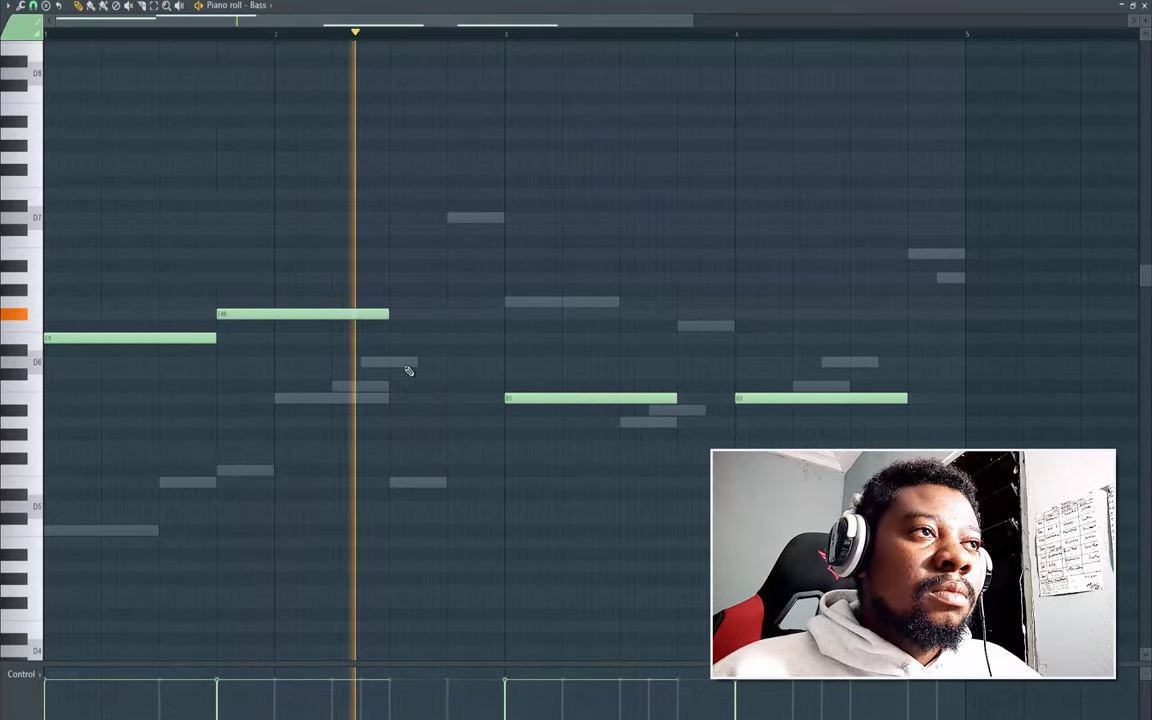
key("space")
left_click(422, 423)
mouse_move(437, 423)
left_mouse_down()
mouse_move(440, 469)
mouse_move(438, 422)
left_mouse_up()
key("space")
left_click_drag(590, 427, 504, 430)
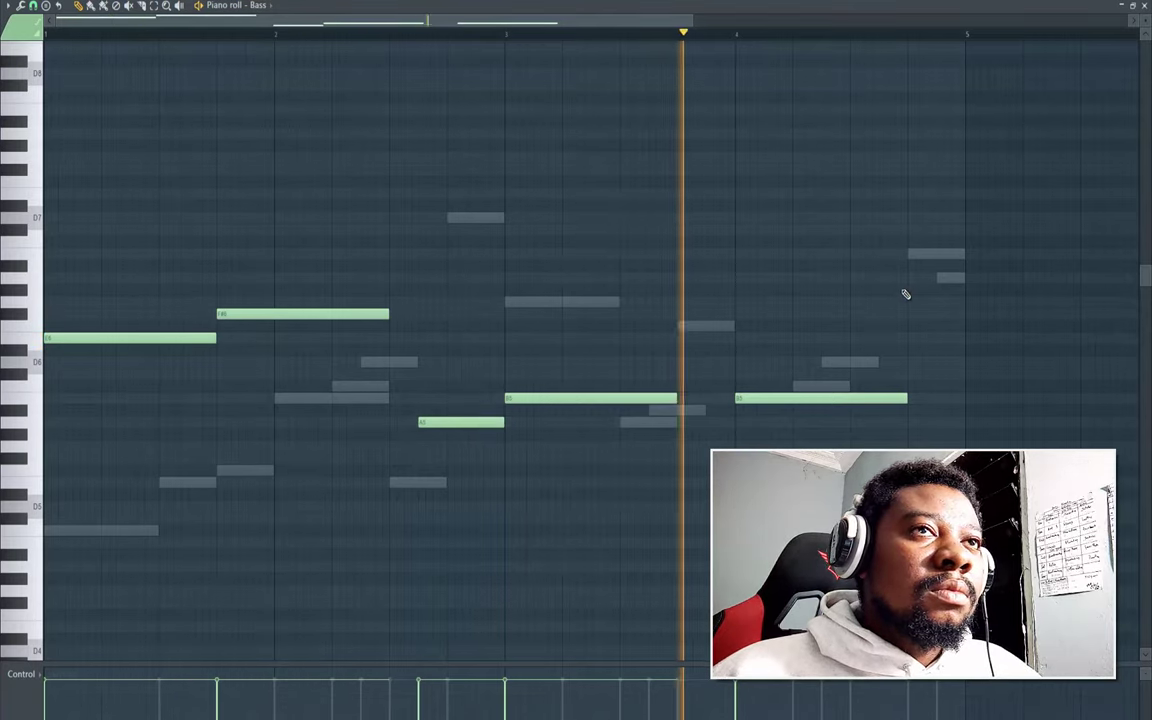
key("space")
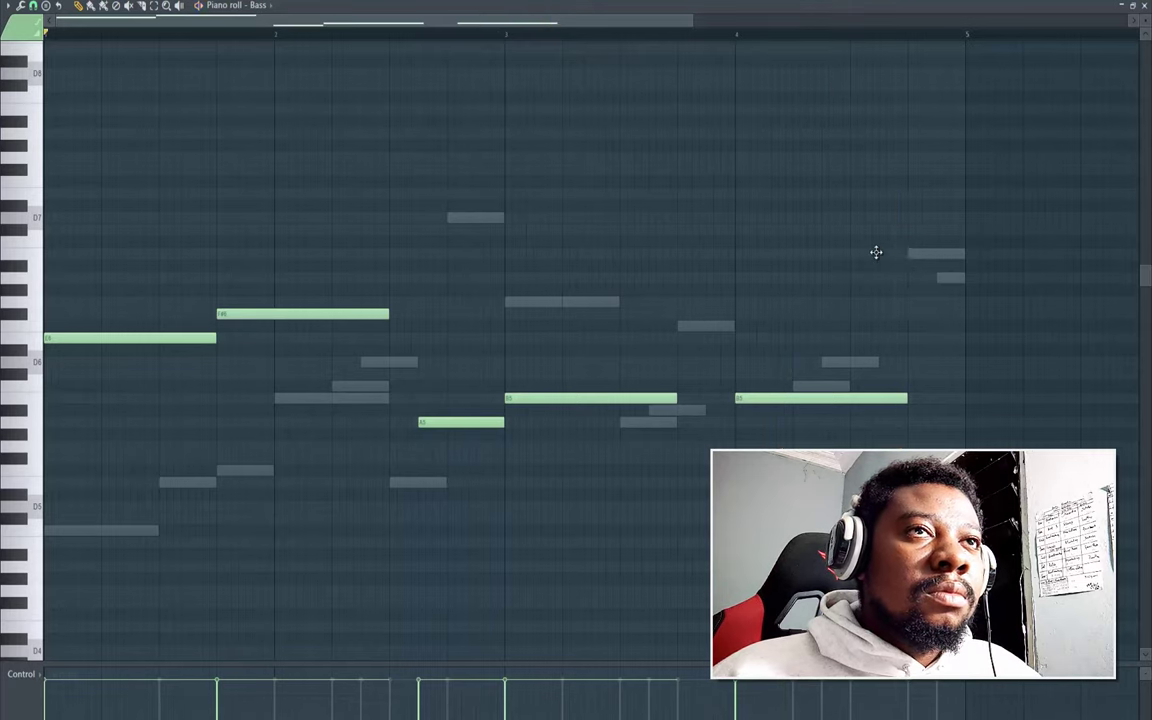
Step: Add a one-and-a-half-beat B6 bass note at the end of bar 4 and shorten the B5 note before it to two and a half beats
left_click(880, 254)
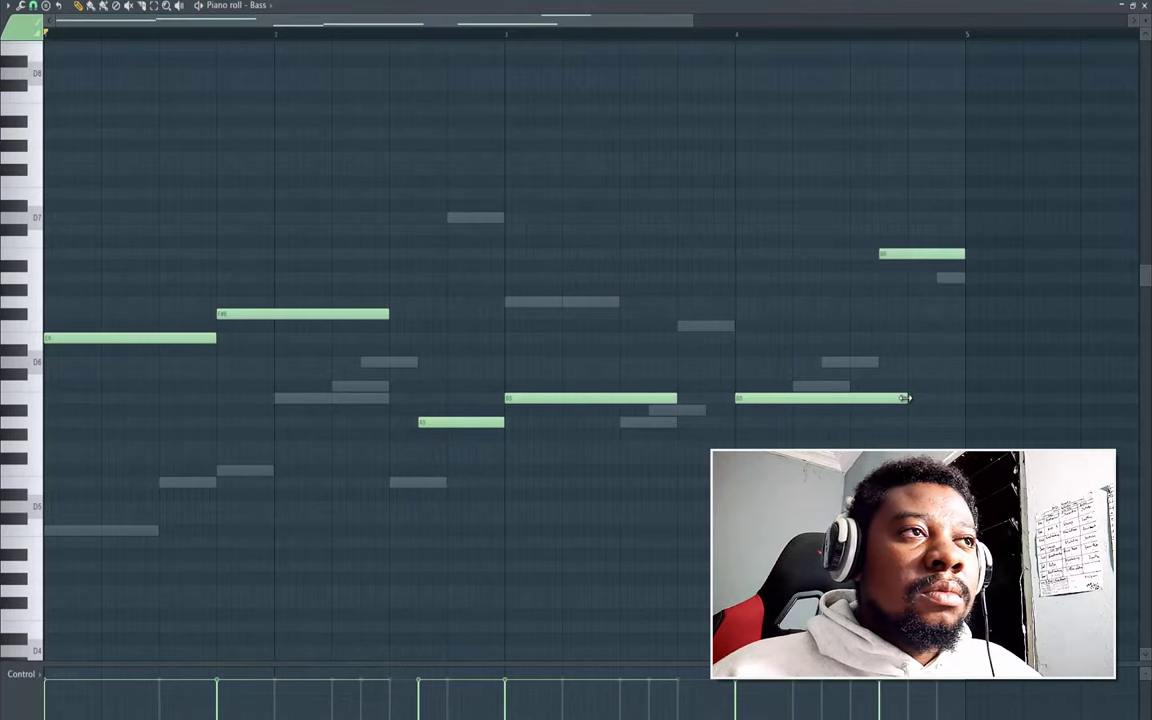
left_click_drag(907, 398, 876, 398)
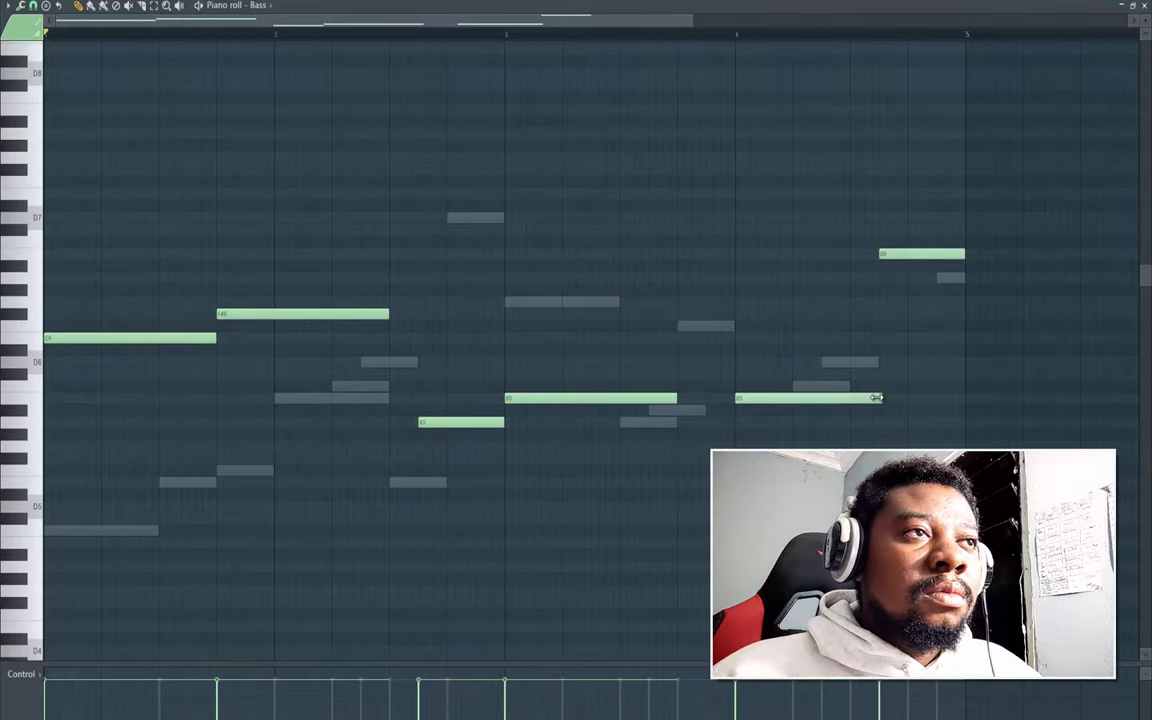
Step: Add half-beat slide notes to the bass line: A5 at the end of bar 4 and B6 at the end of bar 2
left_click(935, 418)
double_click(956, 421)
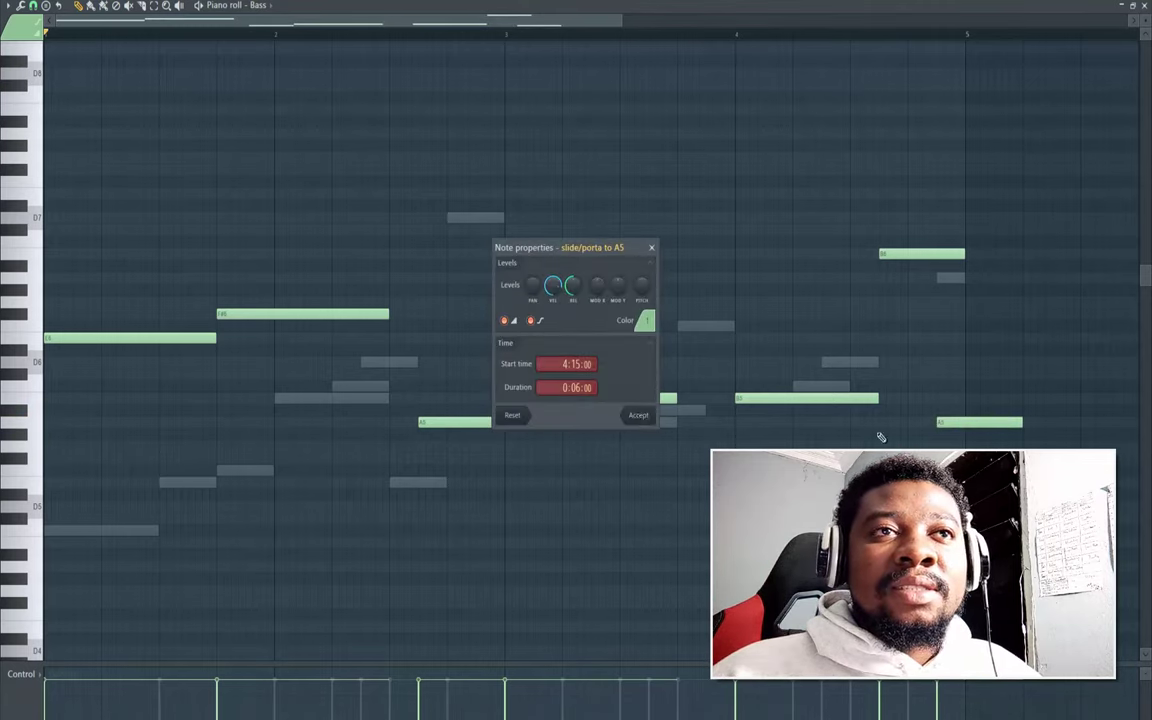
key("Return")
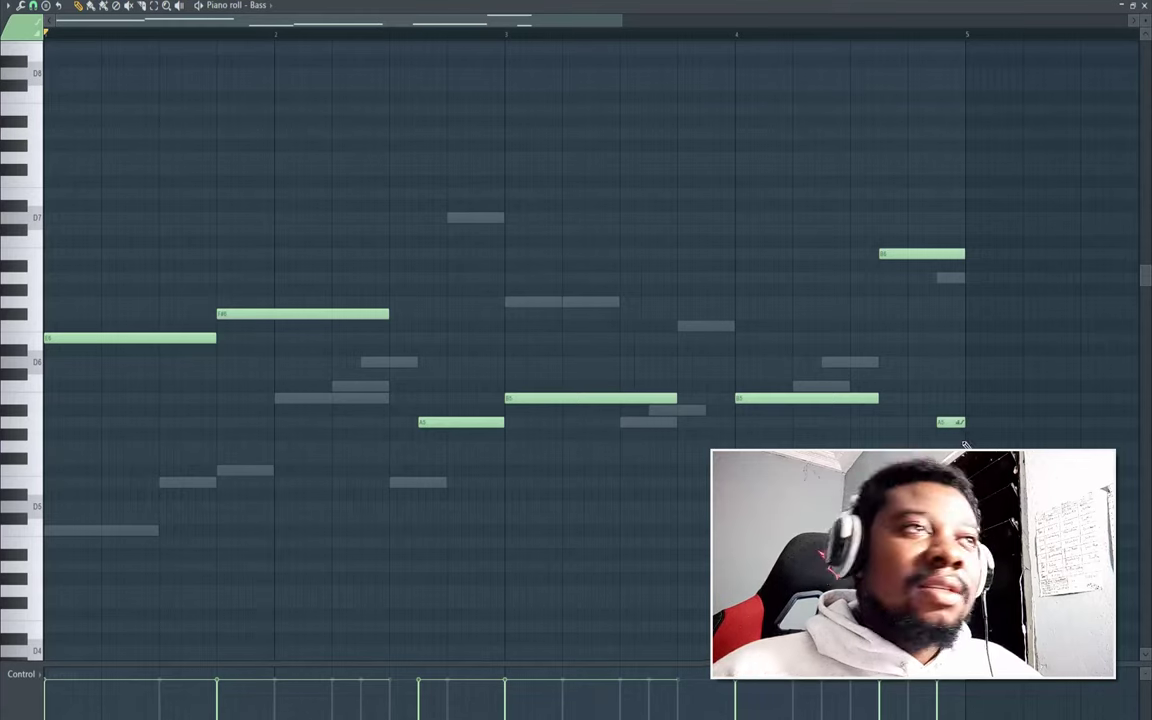
left_click(483, 255)
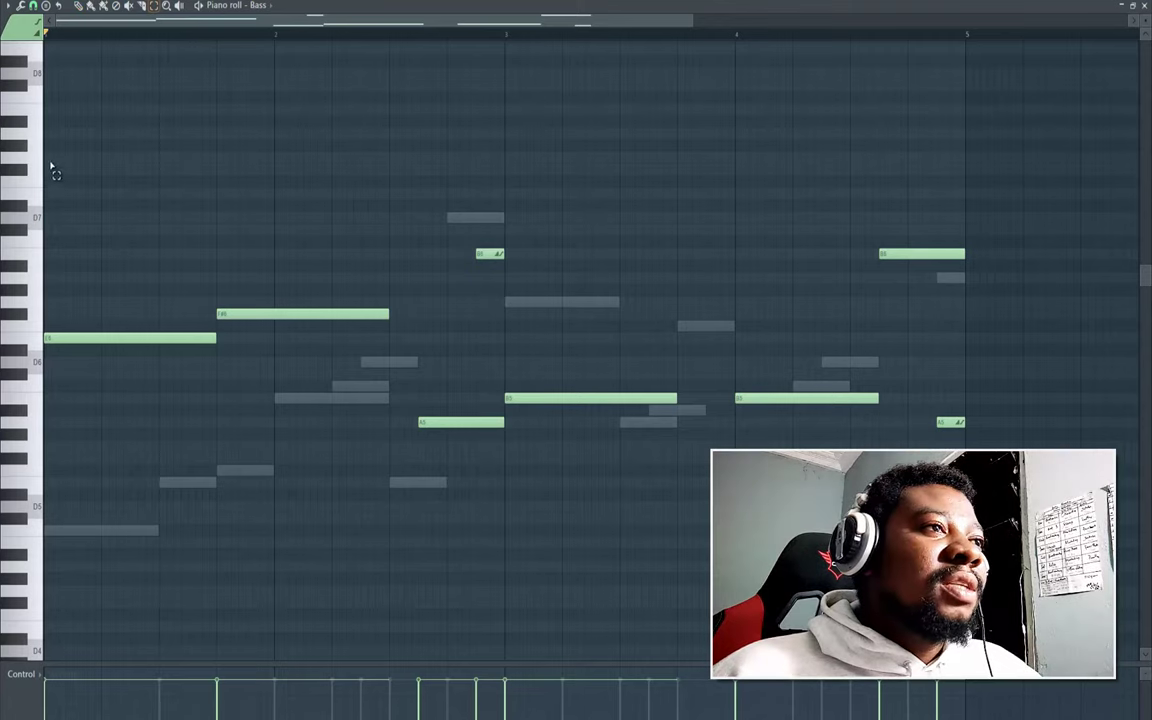
Step: Transpose all the bass notes down one octave and audition the line
left_click_drag(51, 155, 55, 505)
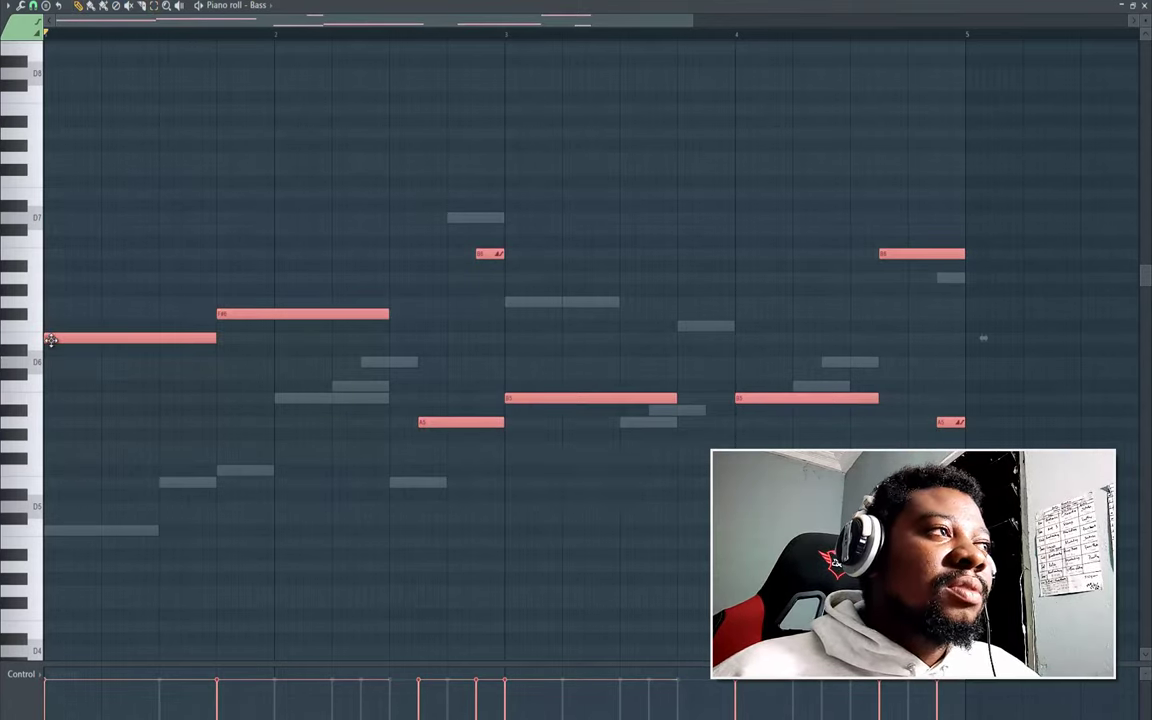
left_click_drag(60, 347, 50, 492)
key("space")
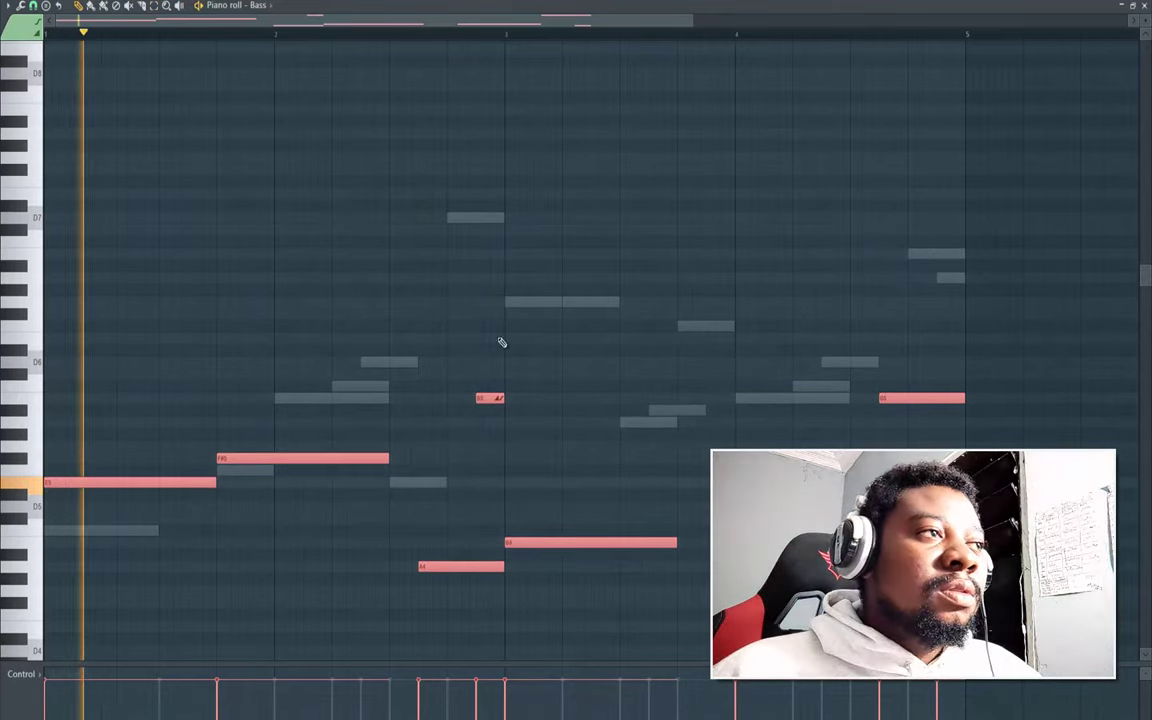
Step: Shorten the E5 bass note to about two beats and the F#5 note to two and a half beats, and audition the result
left_click(221, 527)
key("space")
left_click_drag(156, 499, 158, 504)
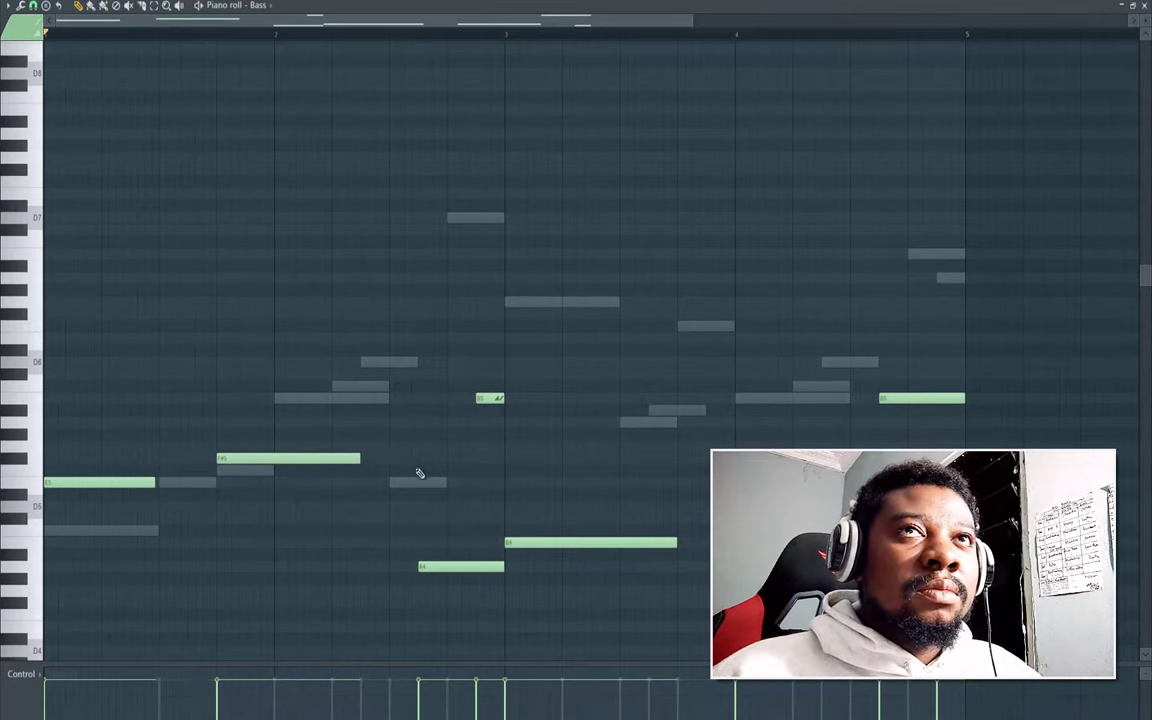
key("space")
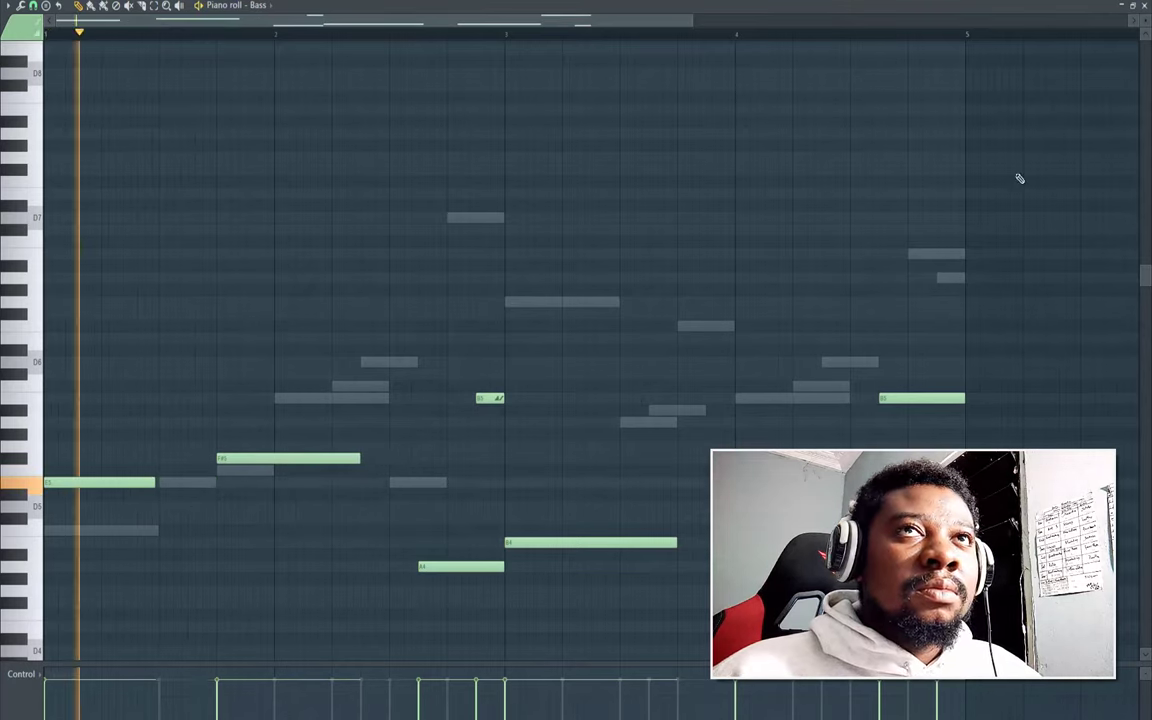
Step: Reopen the Bass channel's piano roll, try the second bass note on A5 instead of F#5, and audition it
left_click(1146, 5)
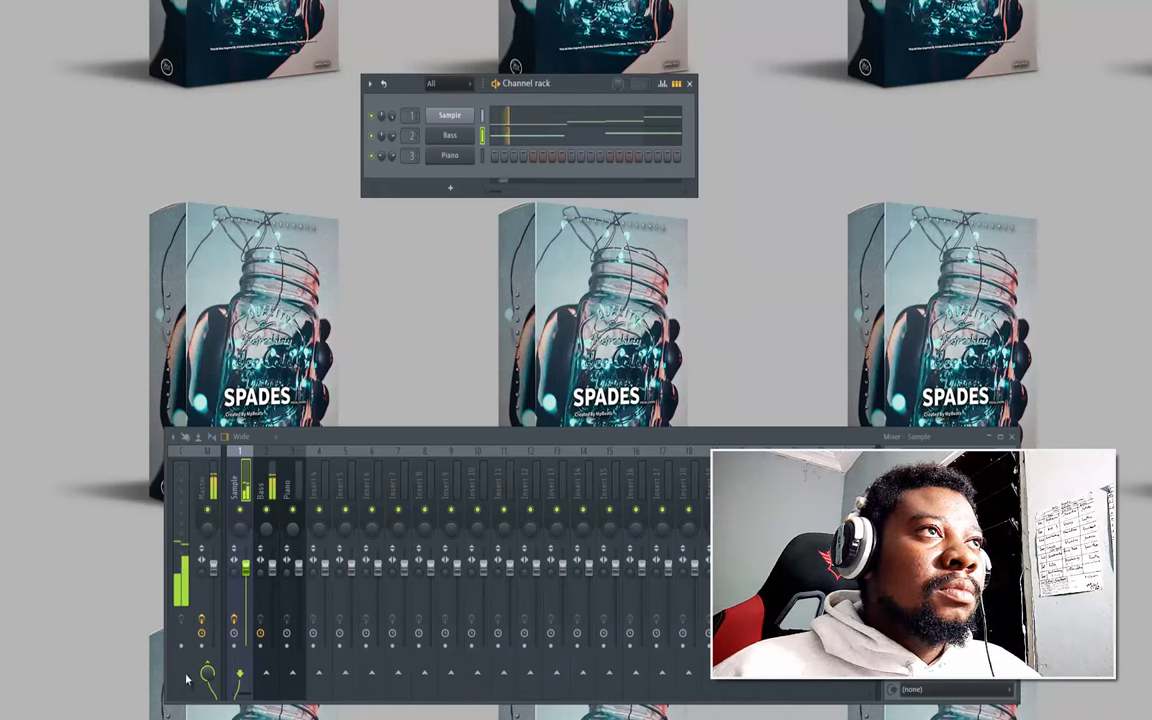
right_click(452, 137)
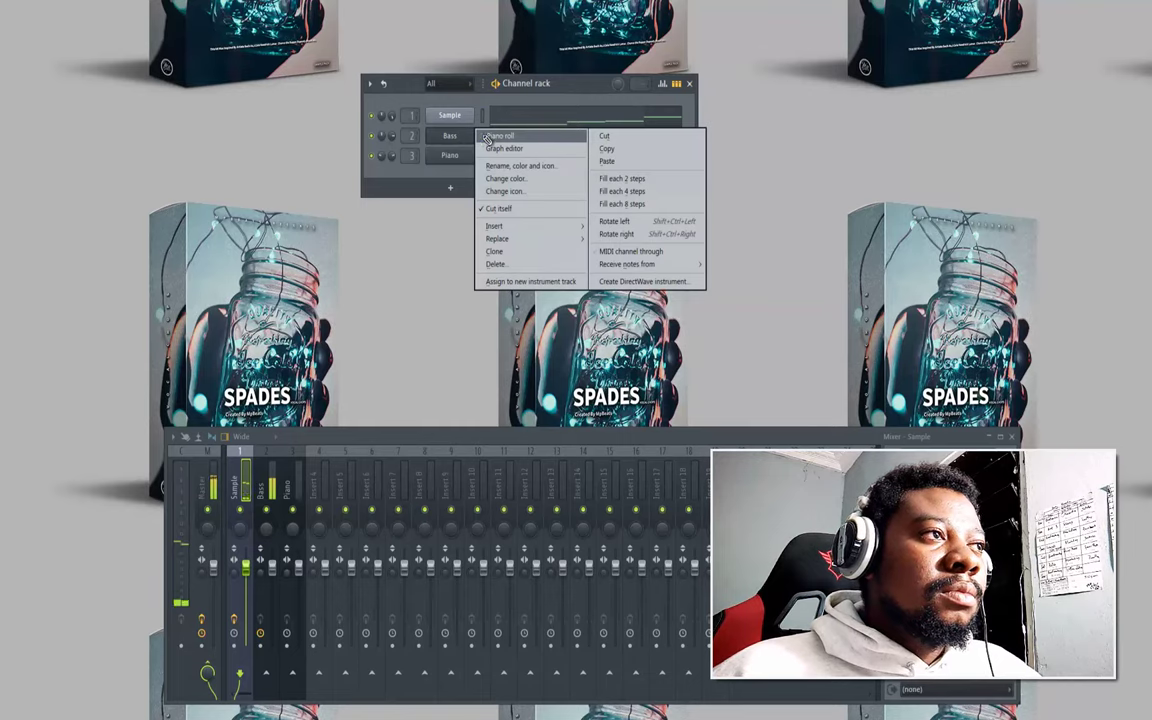
left_click(490, 136)
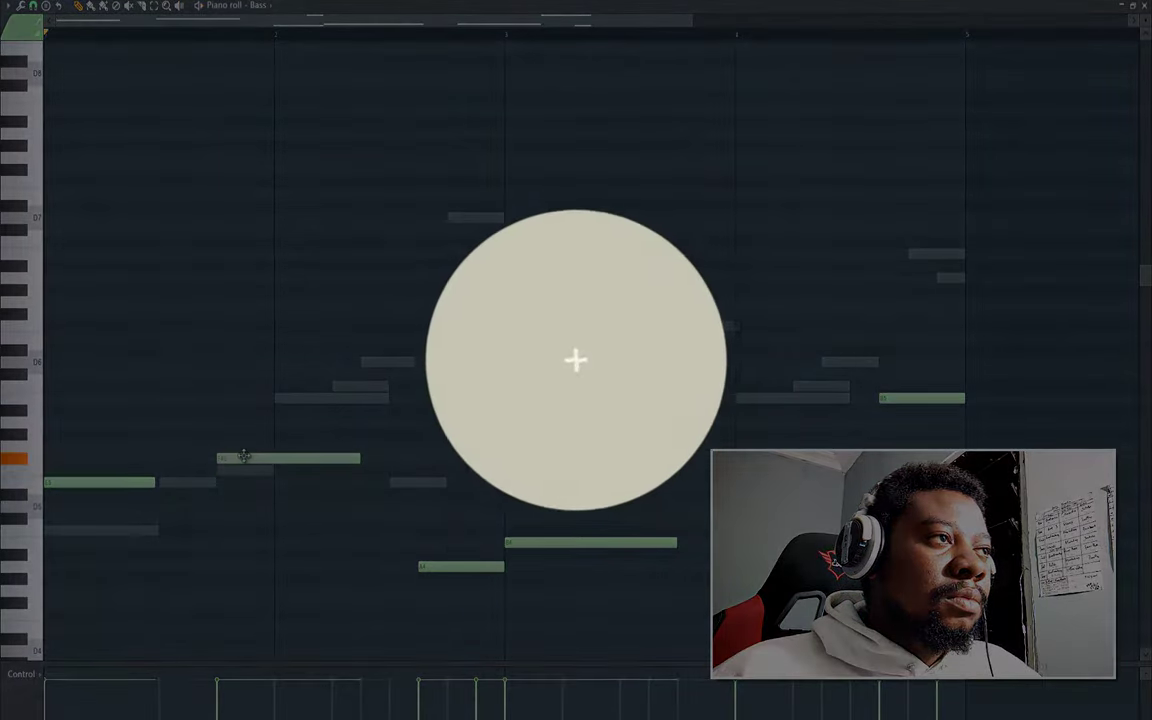
left_click_drag(243, 456, 244, 420)
key("space")
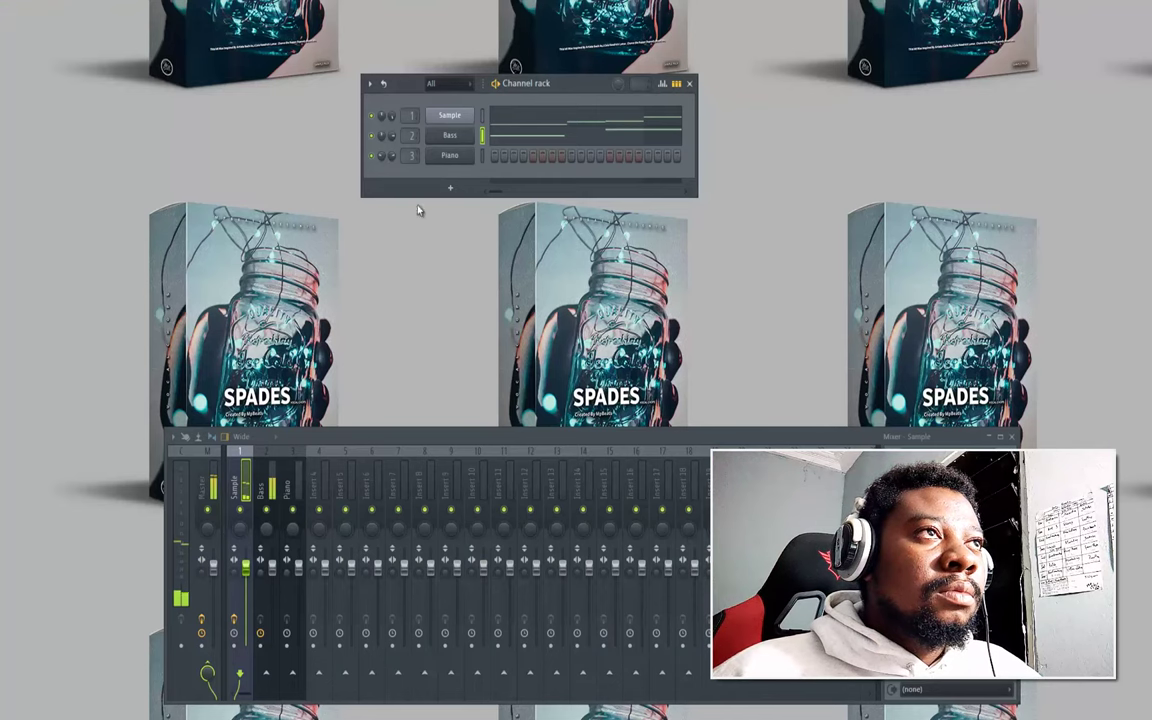
Step: Return to the Bass piano roll, try the second note on G5, and move it back to F#5, auditioning both pitches
right_click(451, 157)
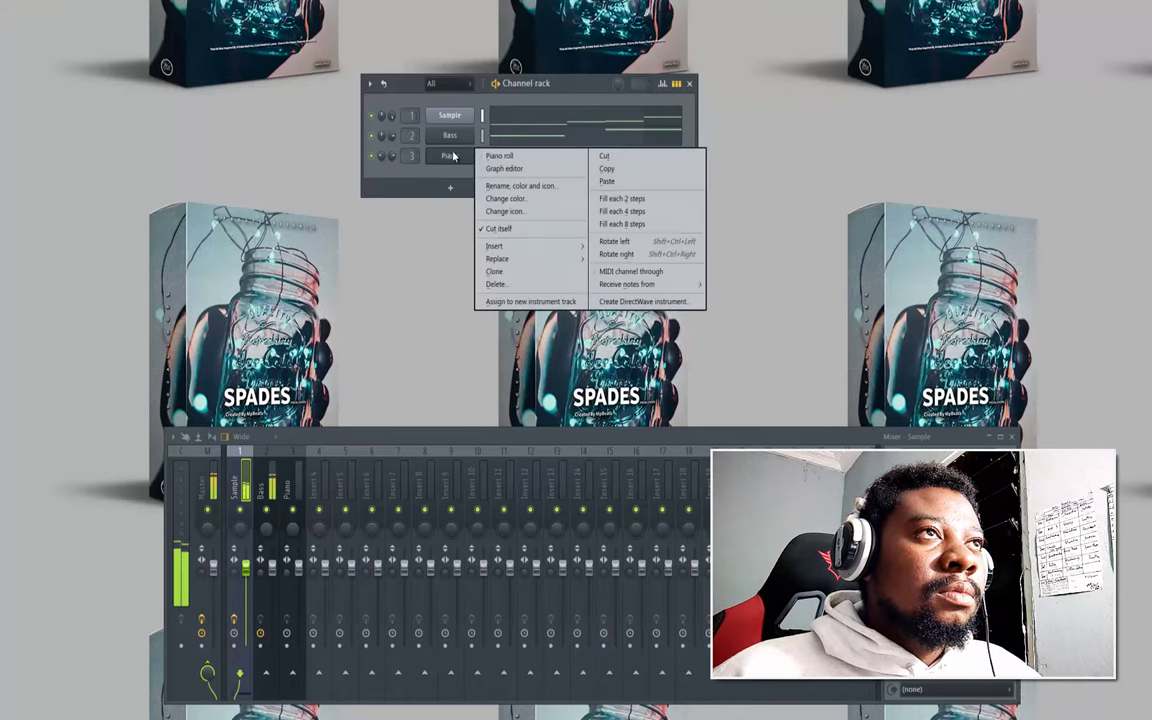
left_click(571, 87)
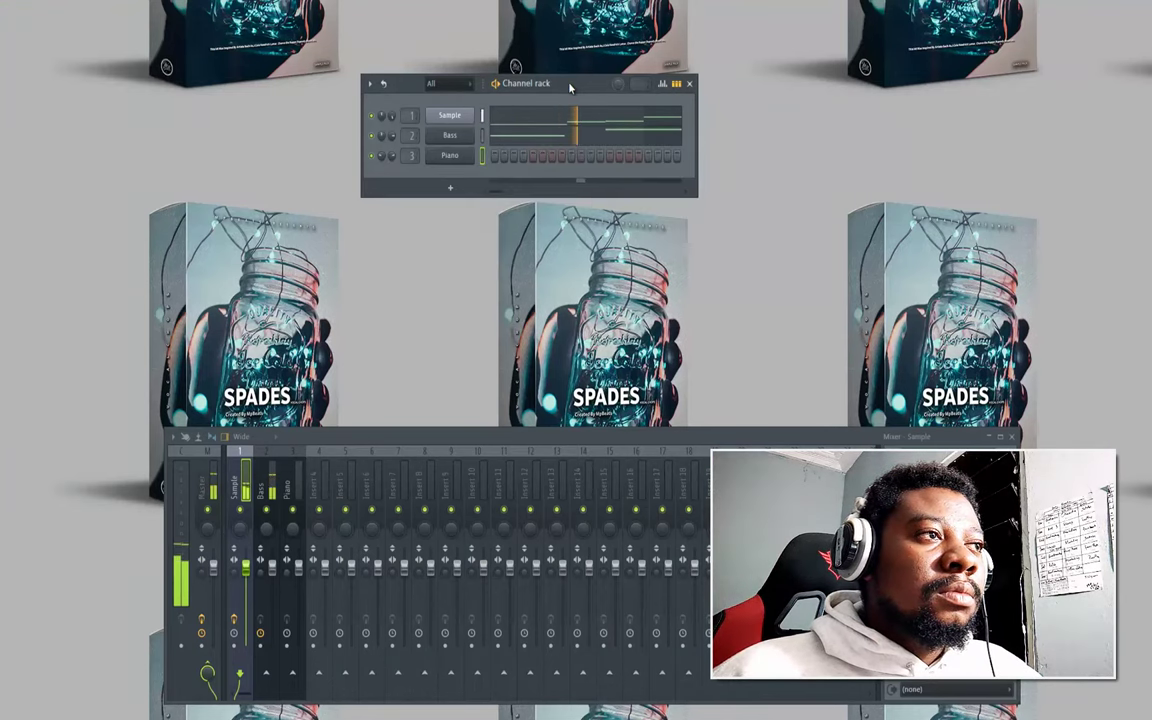
right_click(450, 136)
left_click(455, 123)
key("space")
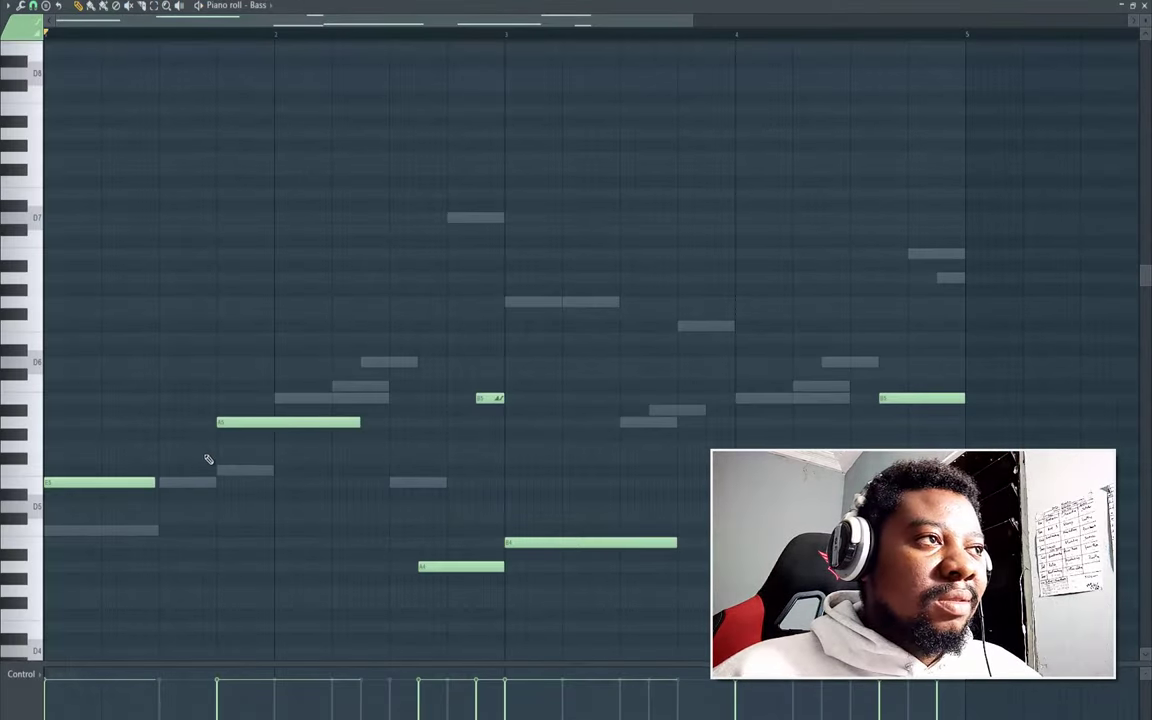
mouse_move(234, 448)
left_mouse_down()
mouse_move(234, 470)
mouse_move(231, 447)
left_mouse_up()
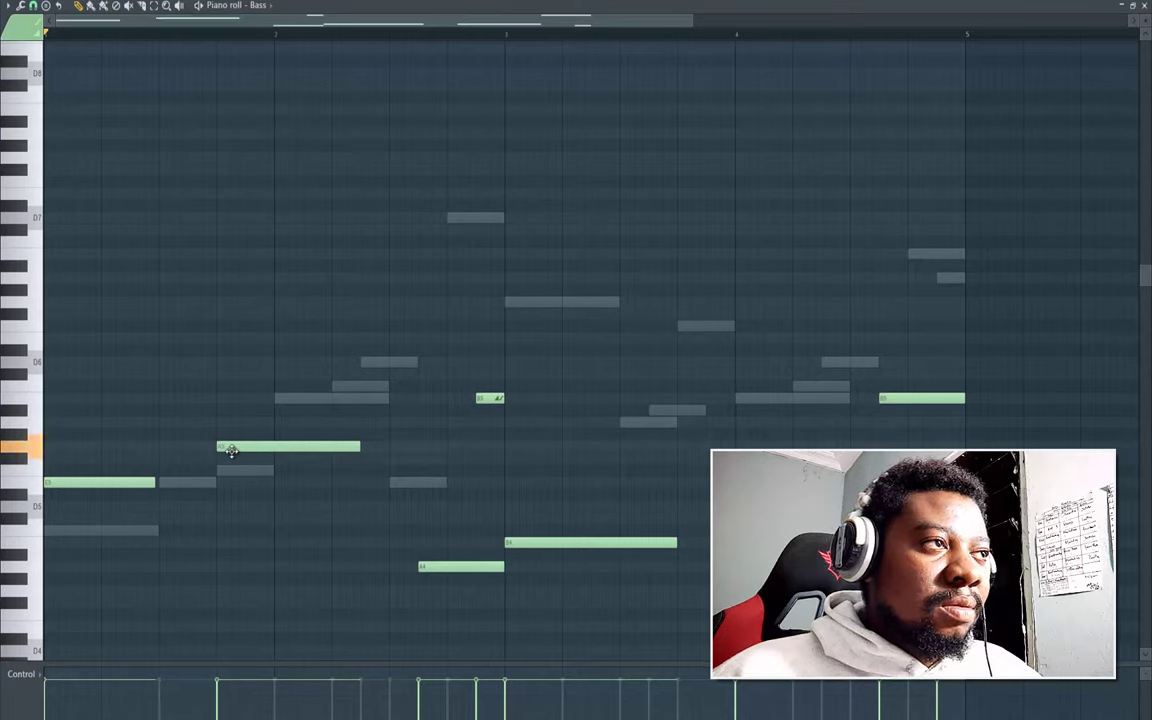
key("space")
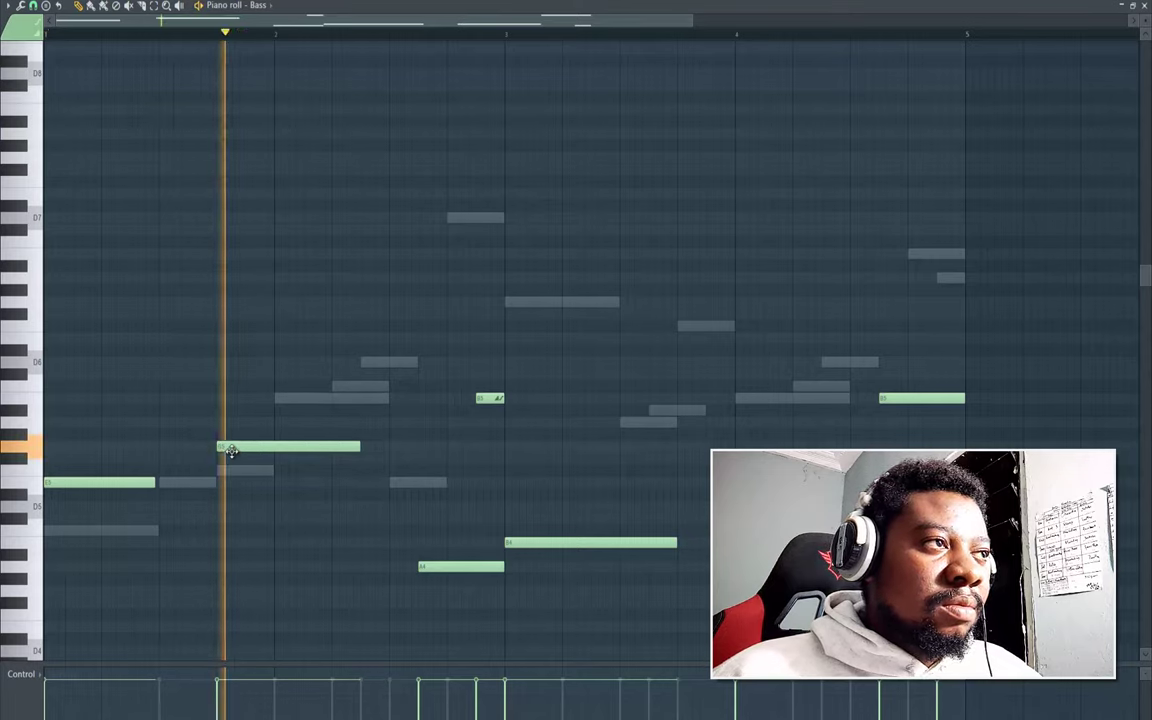
key("space")
left_click_drag(232, 461, 235, 471)
key("space")
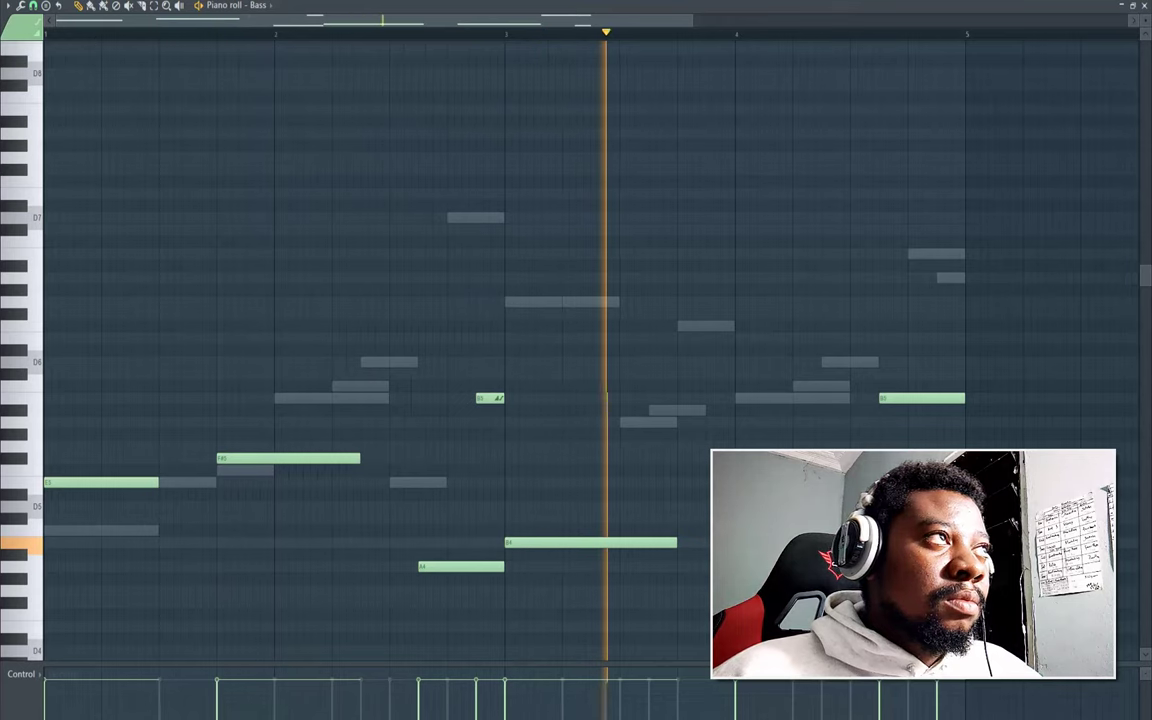
Step: Bring up the channel rack, open the Sample channel's Slicex, and audition the pattern
left_click(16, 1)
left_click(29, 21)
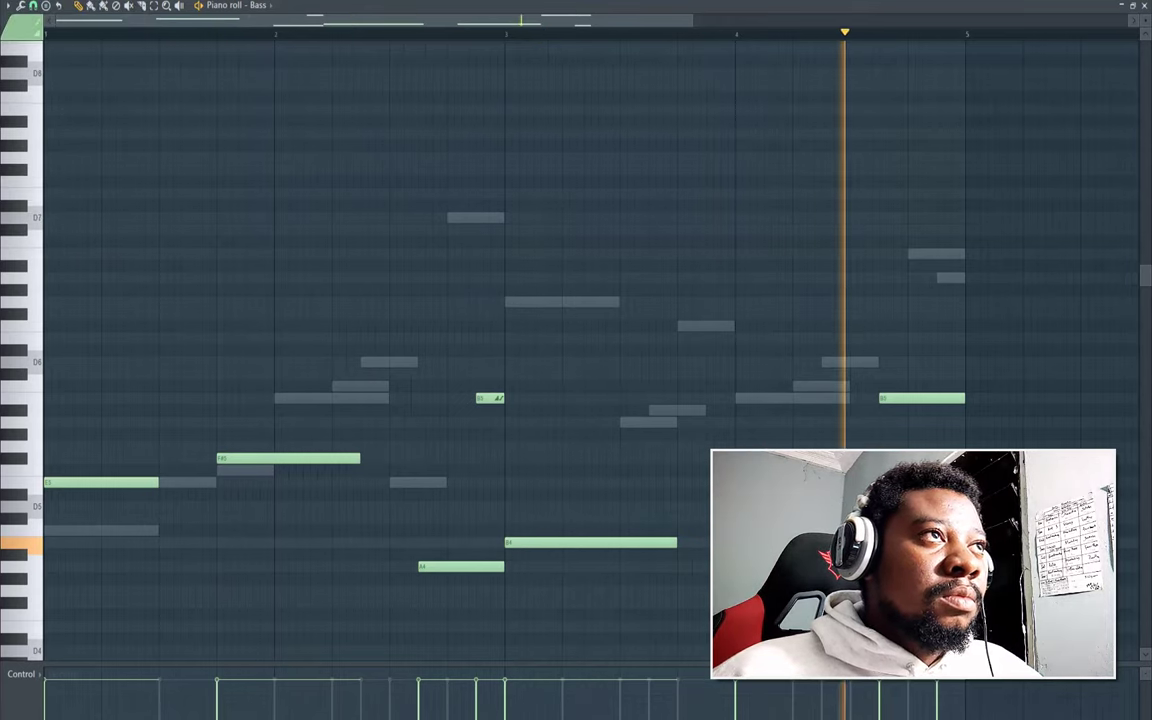
key("space")
key("F6")
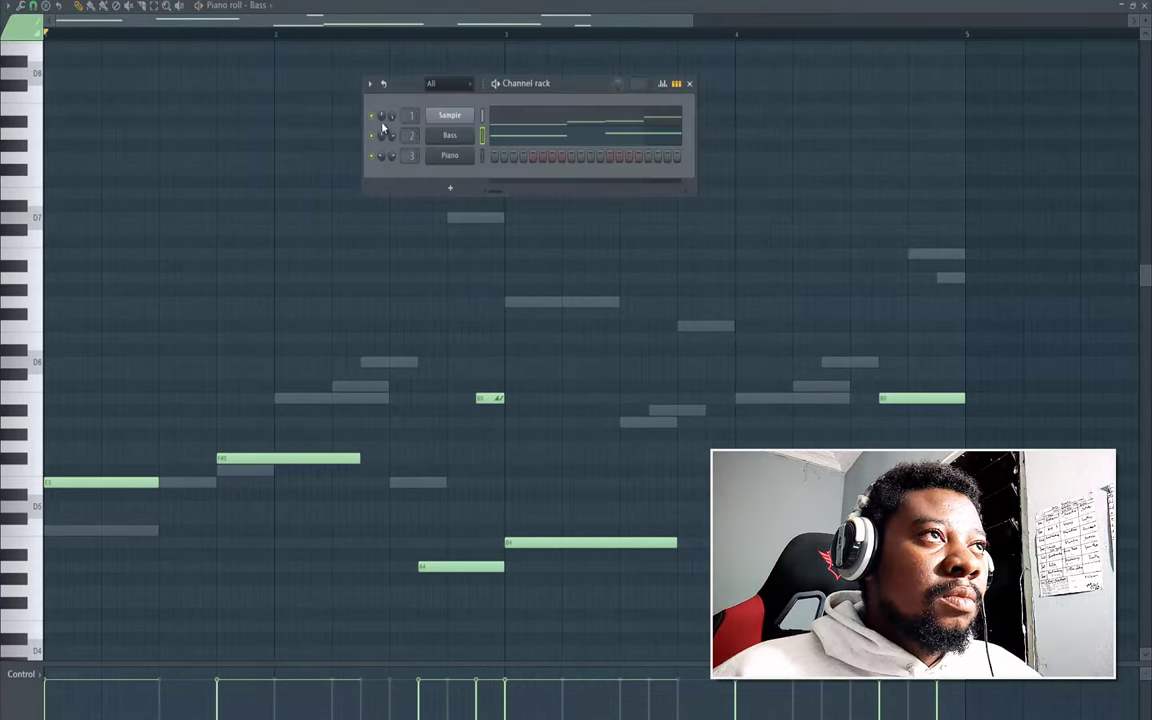
left_click(449, 116)
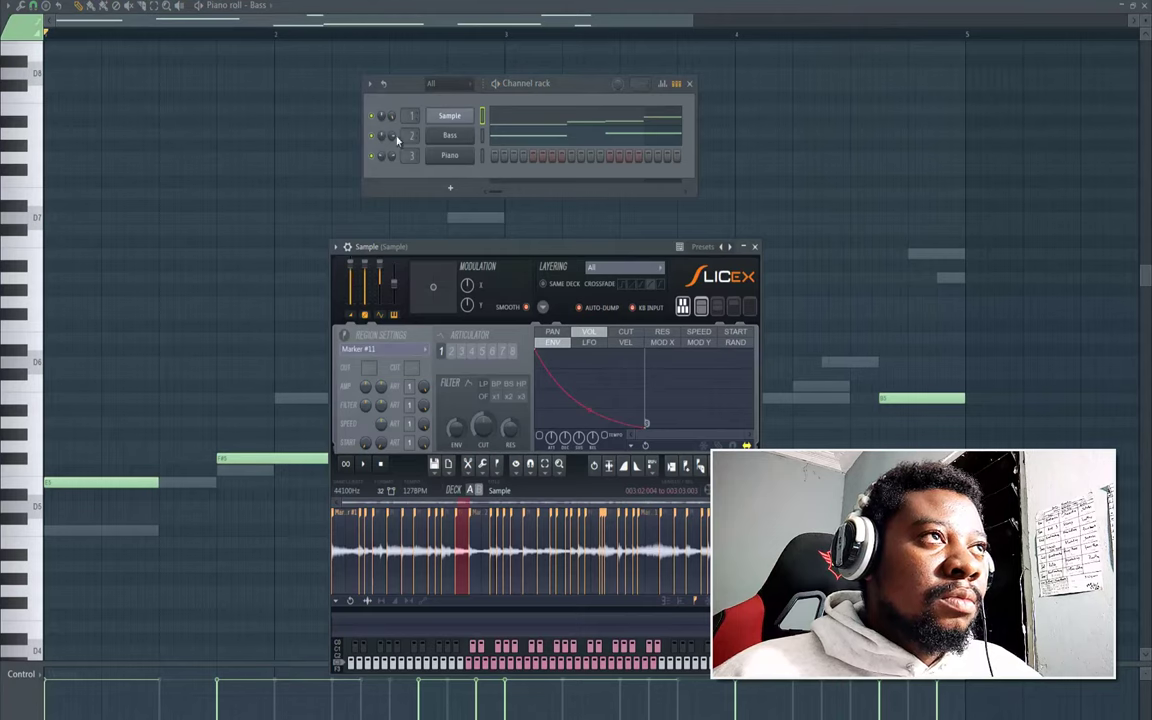
key("space")
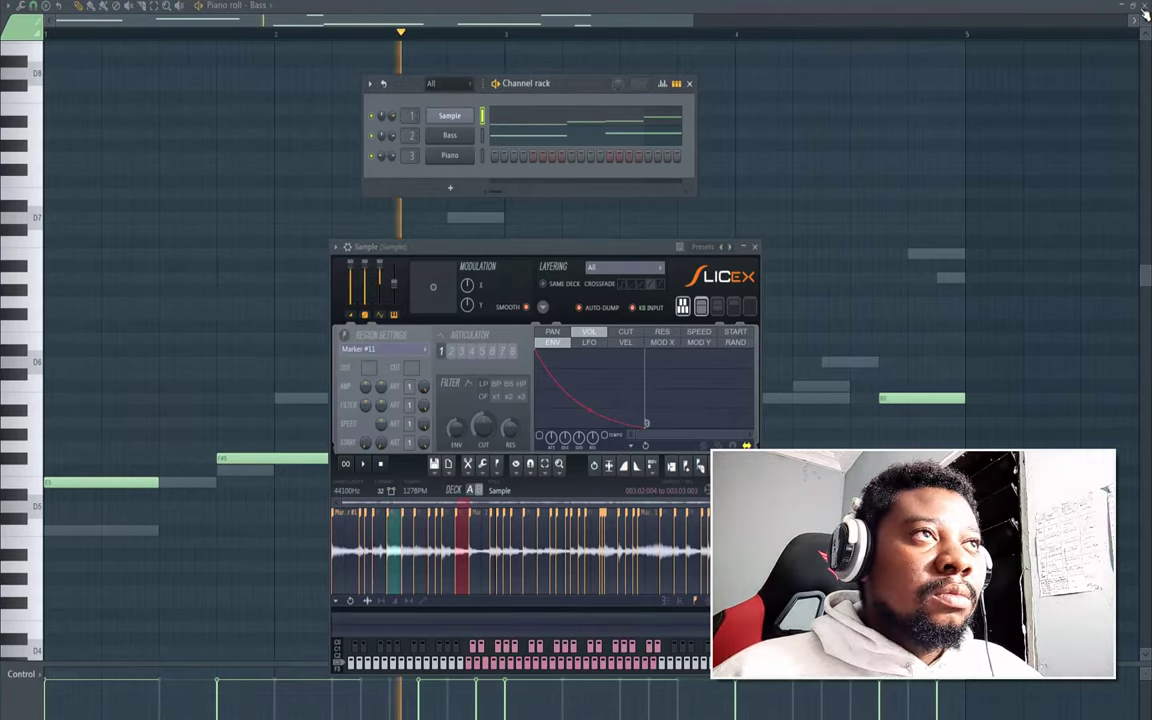
Step: Close the Bass piano roll and open the Piano channel's piano roll
left_click(1145, 7)
right_click(450, 156)
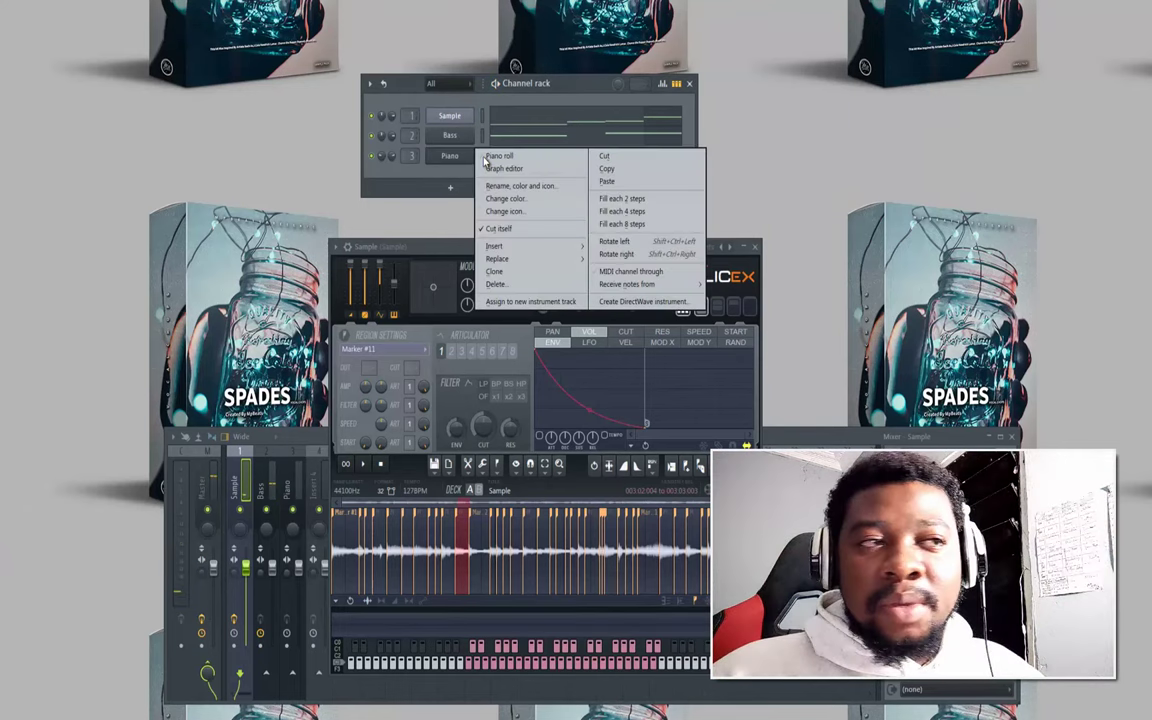
left_click(431, 141)
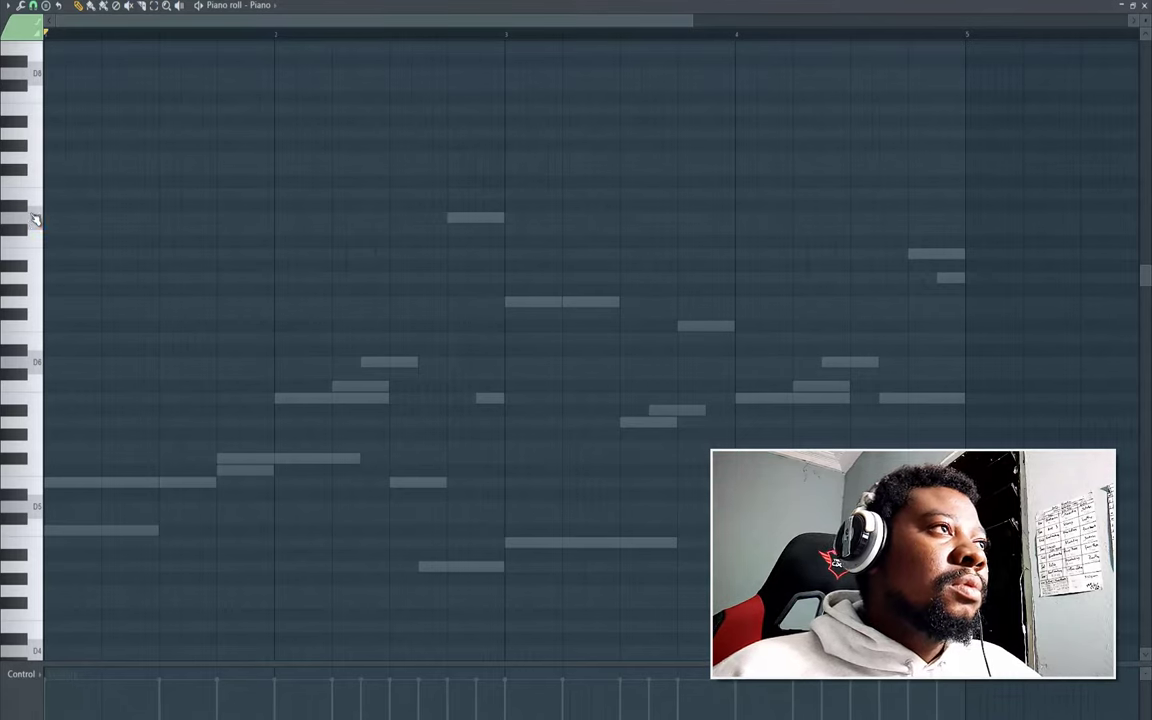
Step: Place half-beat D7 notes on beats 3 and 4 of bar 1, each with a slightly delayed one-beat F#7, and audition them
left_click(159, 217)
left_click(172, 193)
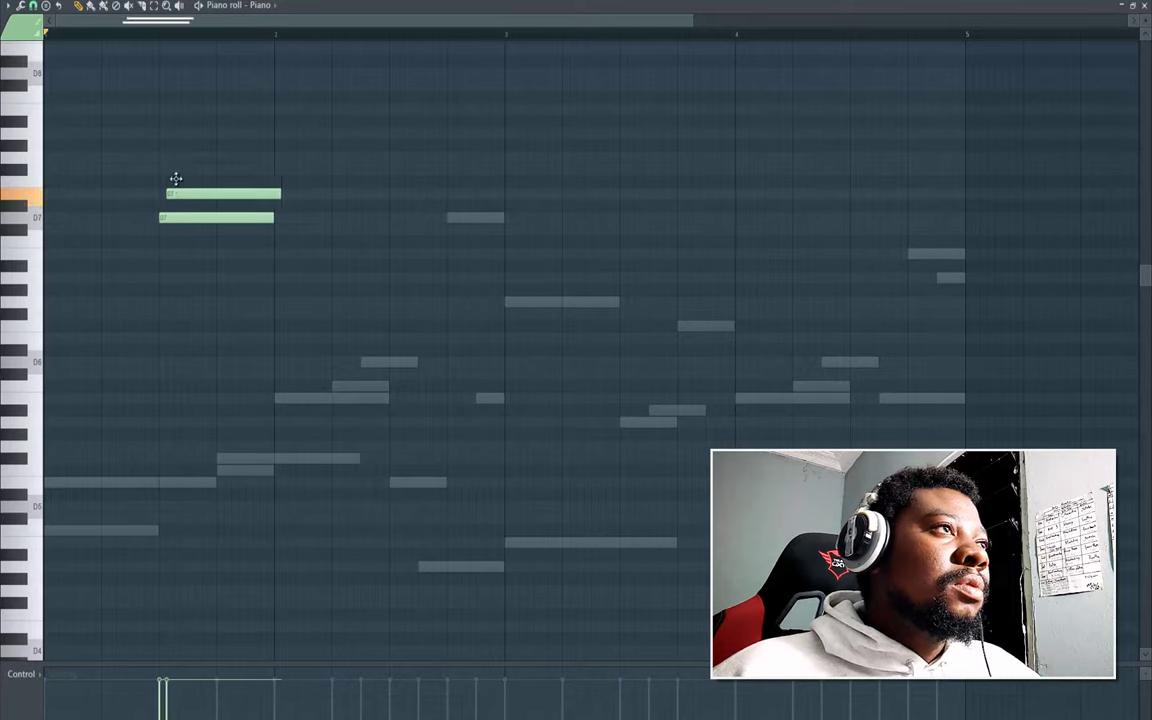
left_click_drag(175, 178, 175, 161)
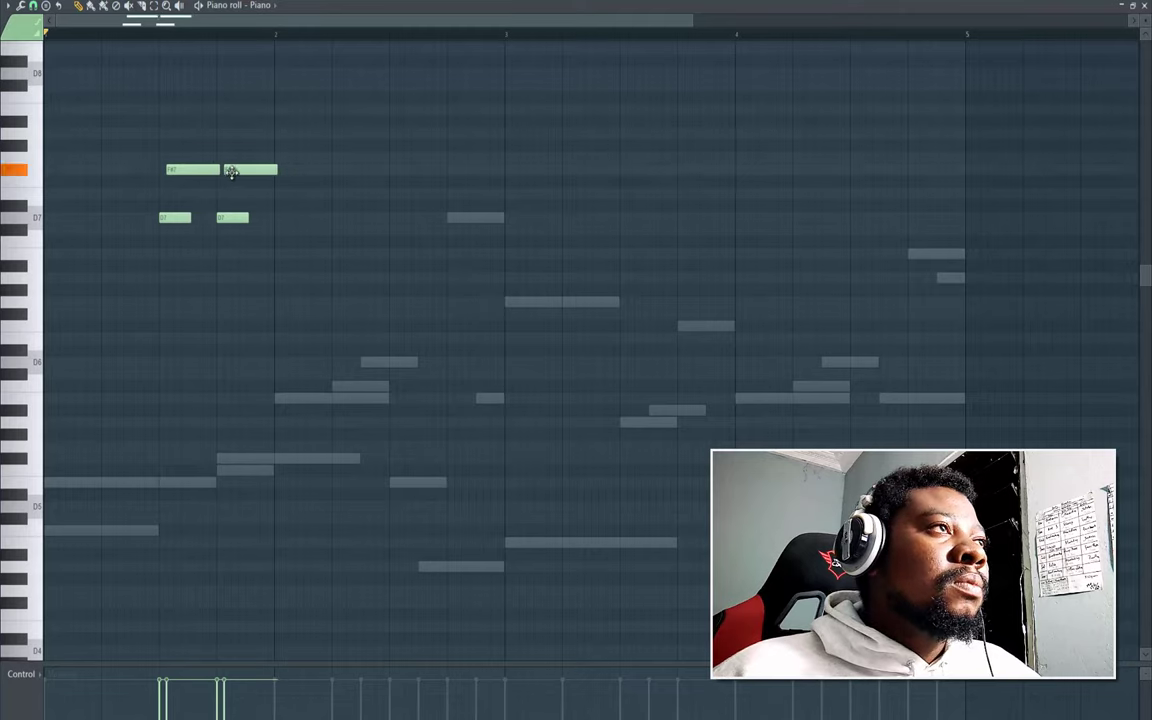
key("space")
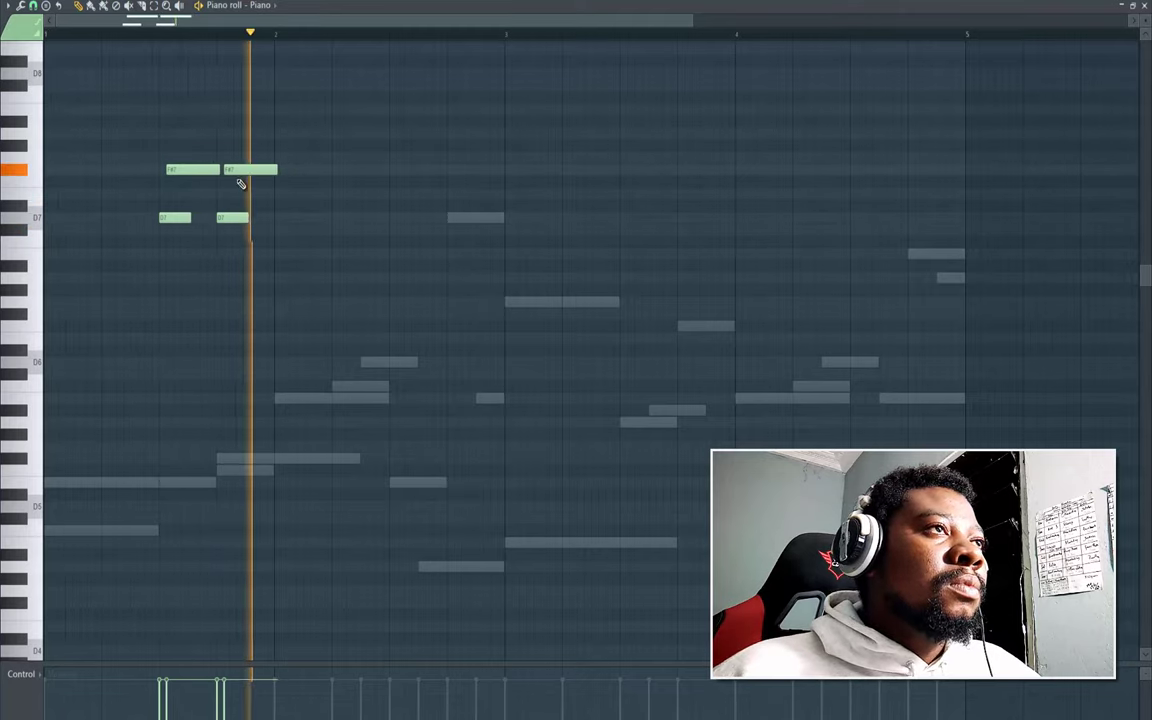
key("space")
Step: Place a rising B6, D7, E7, F#7 run of one-beat notes a quarter beat apart from beat 3 of bar 2, and audition it
left_click(392, 229)
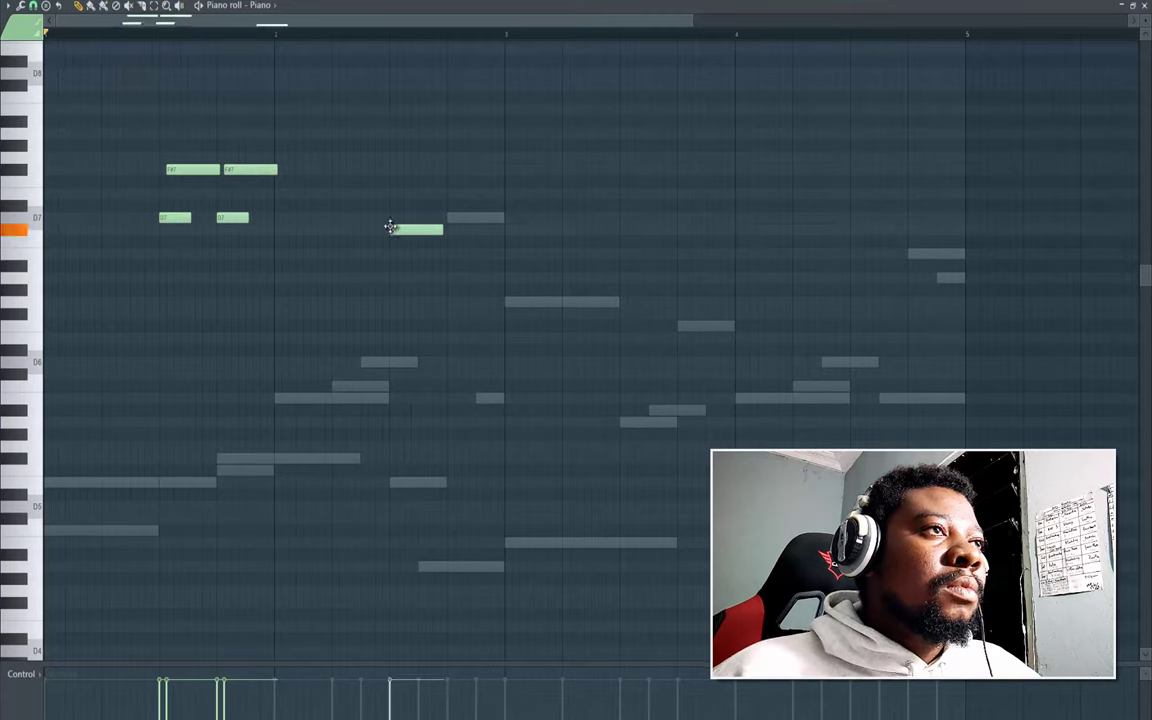
left_click_drag(392, 229, 417, 226)
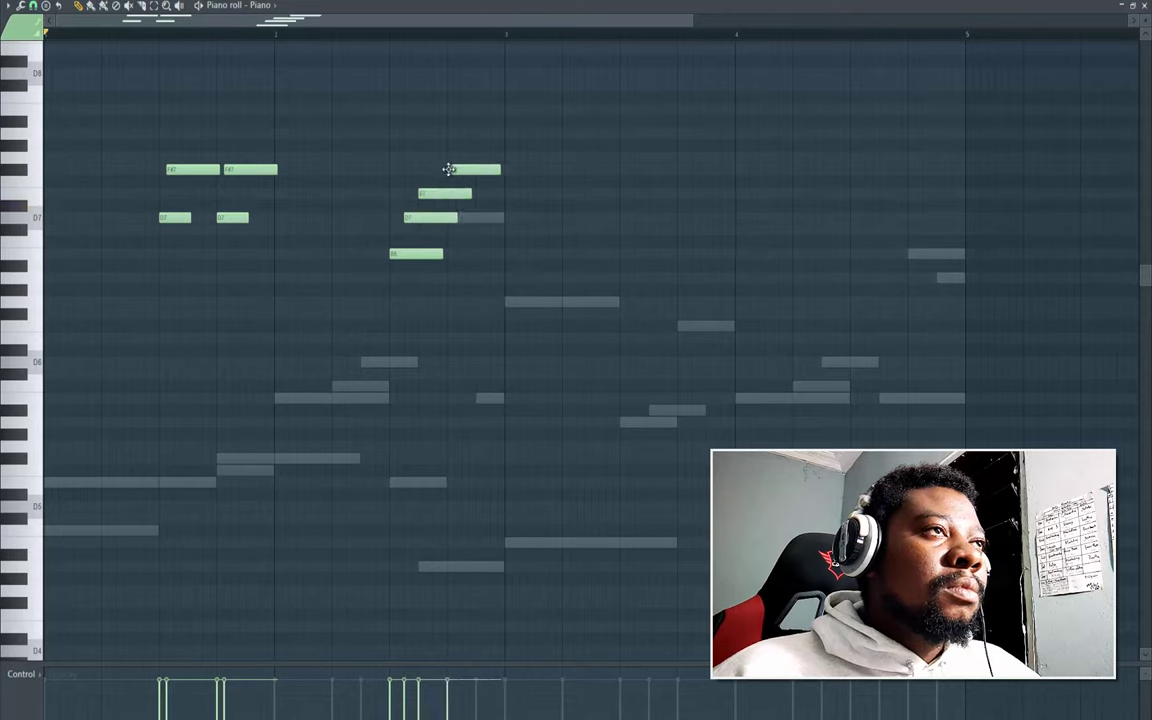
key("space")
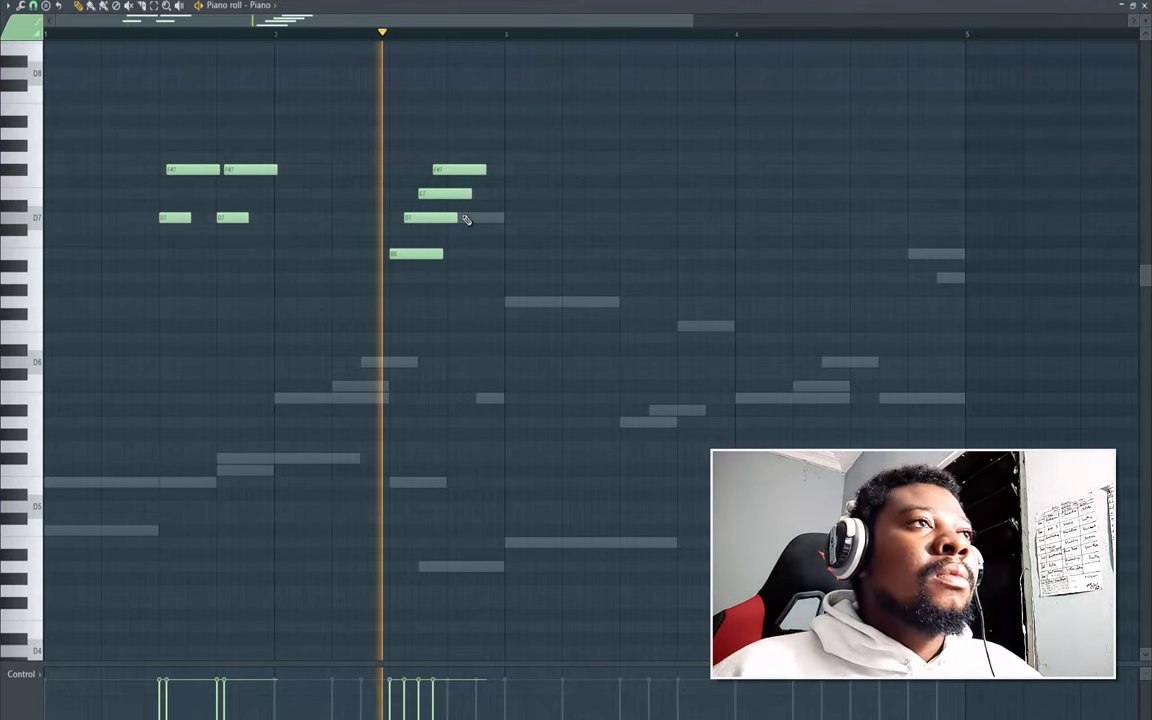
key("space")
Step: Move the D7, E7 and F#7 notes of the bar 2 run so the notes start half a beat apart, and audition it
left_click_drag(429, 217, 456, 196)
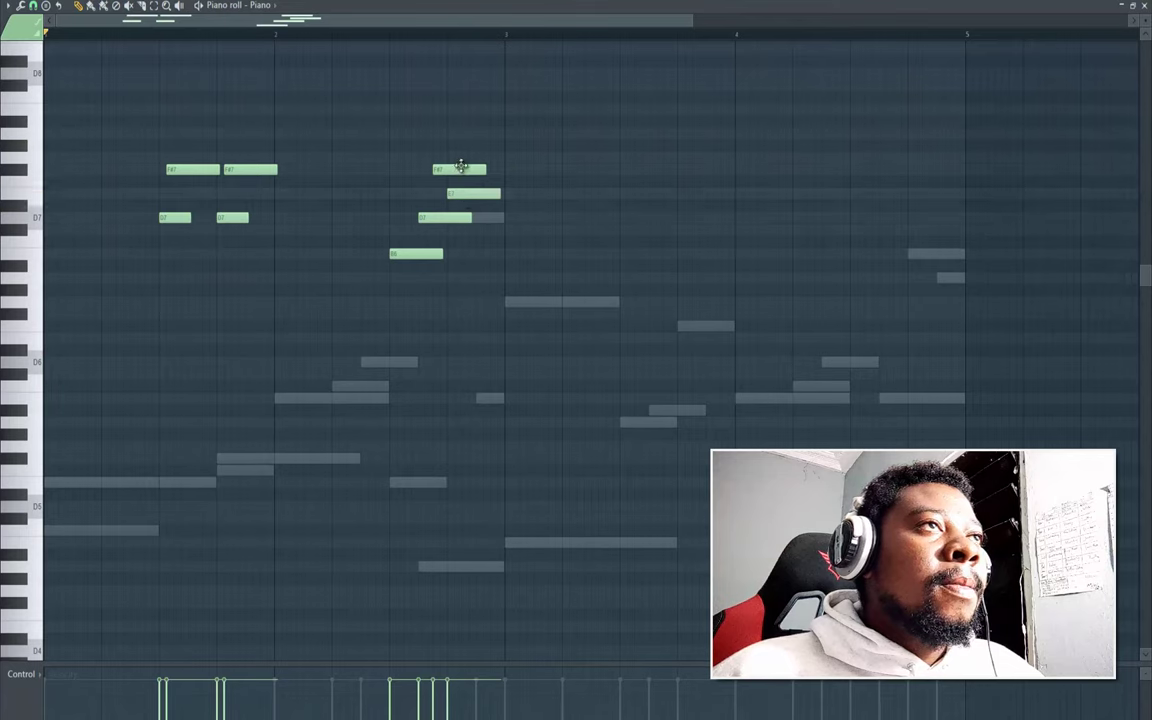
key("space")
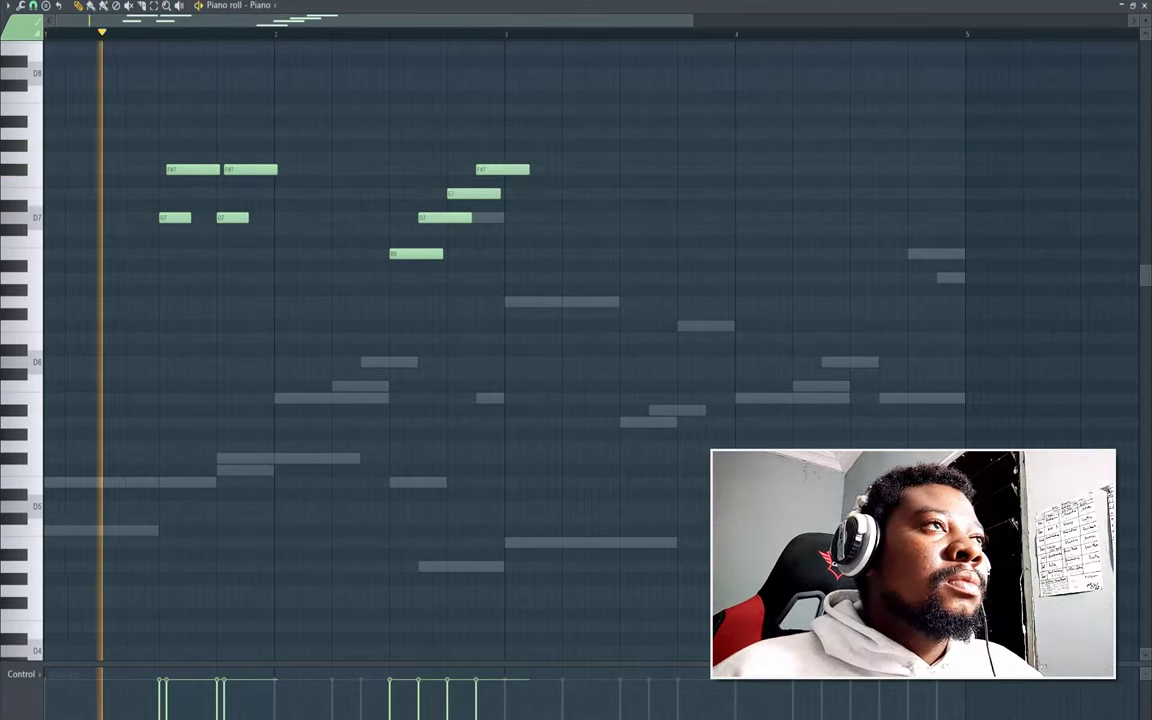
left_click(22, 2)
left_click(30, 19)
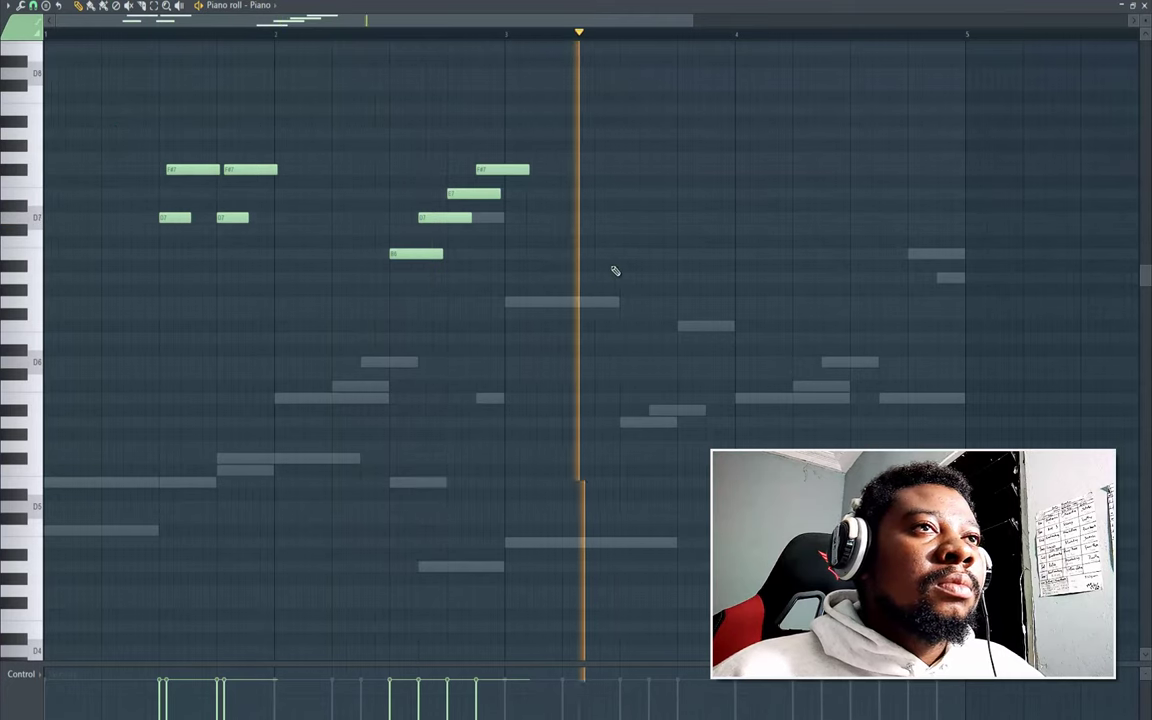
key("space")
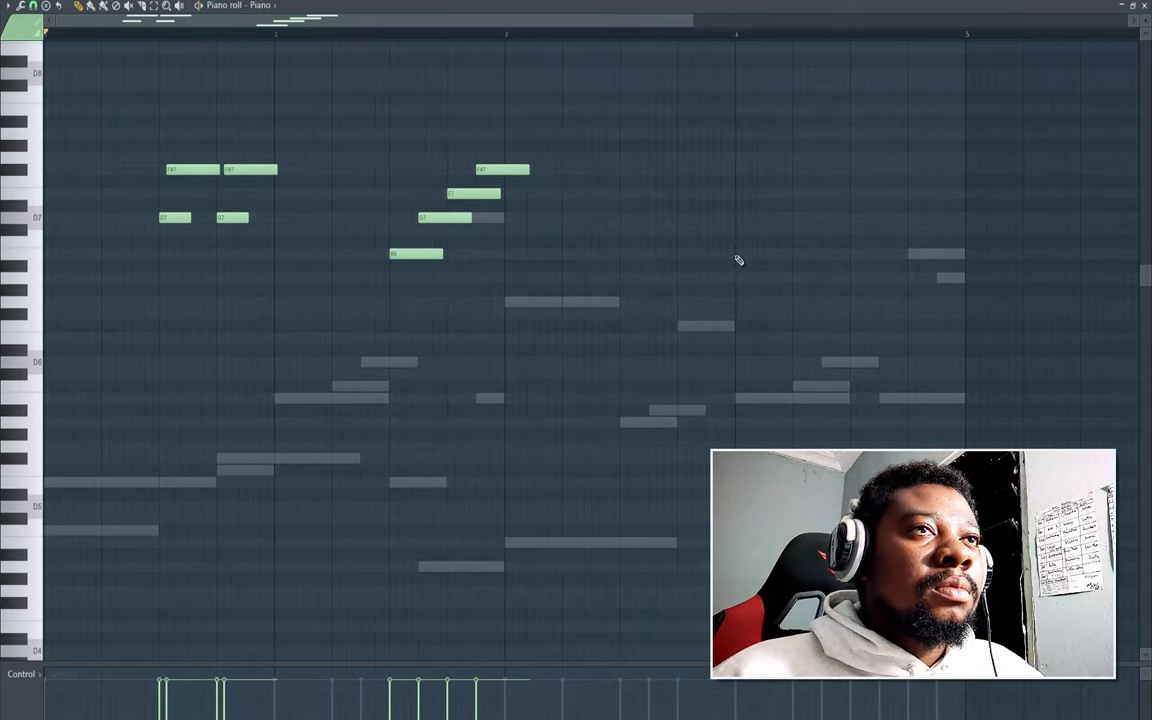
Step: Place a two-beat B6 note at the start of bar 4 and a two-beat B7 note on its beat 3
left_click_drag(789, 253, 893, 252)
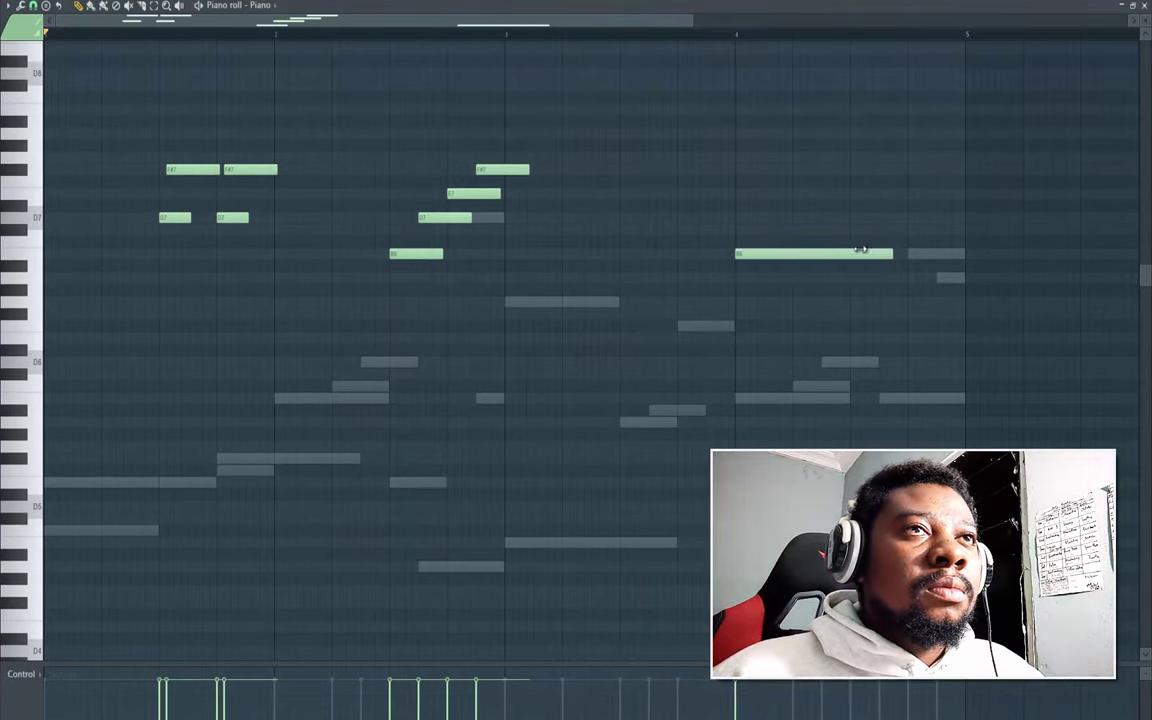
left_click(874, 167)
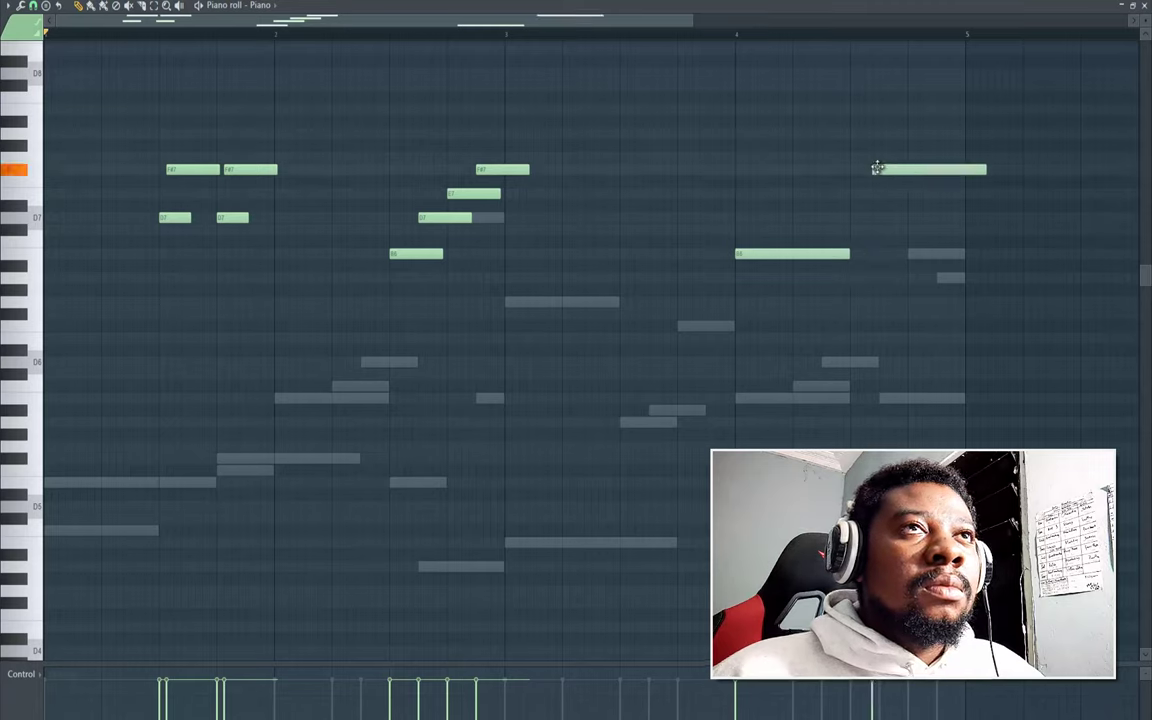
right_click(874, 167)
left_click(855, 100)
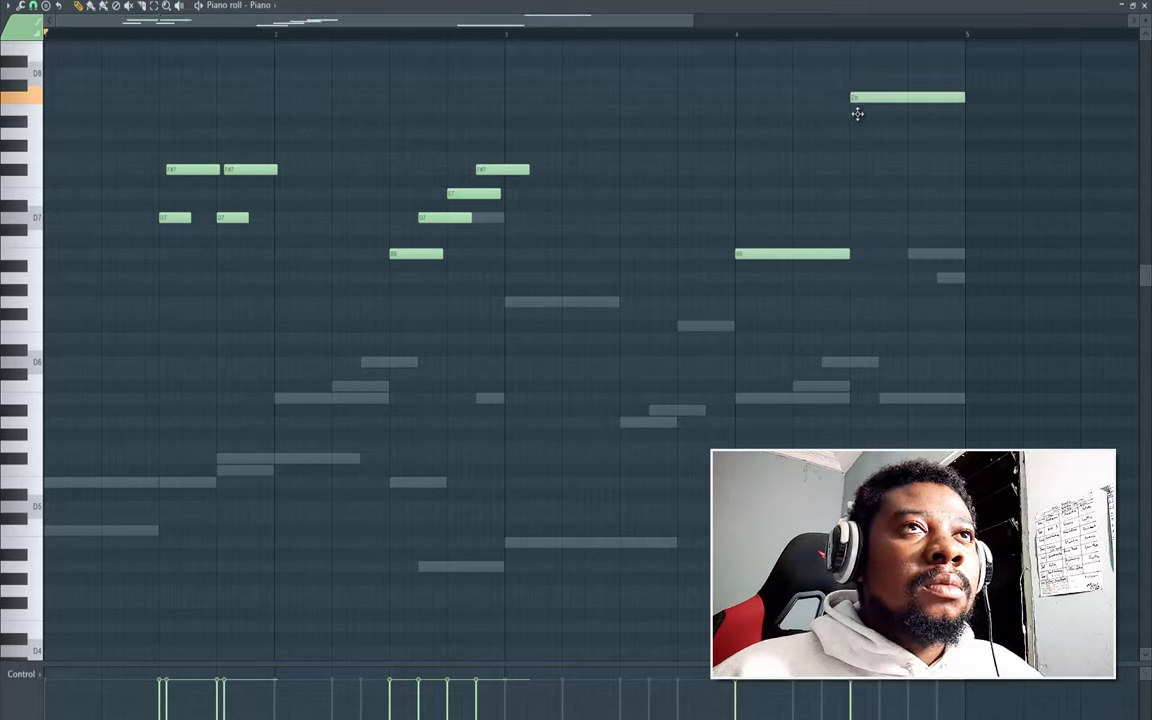
left_click_drag(857, 113, 857, 112)
Step: Add F#7 and E7 notes half a beat after beats 3 and 4 of bar 4, audition, and trim both to the bar's end
left_click(879, 168)
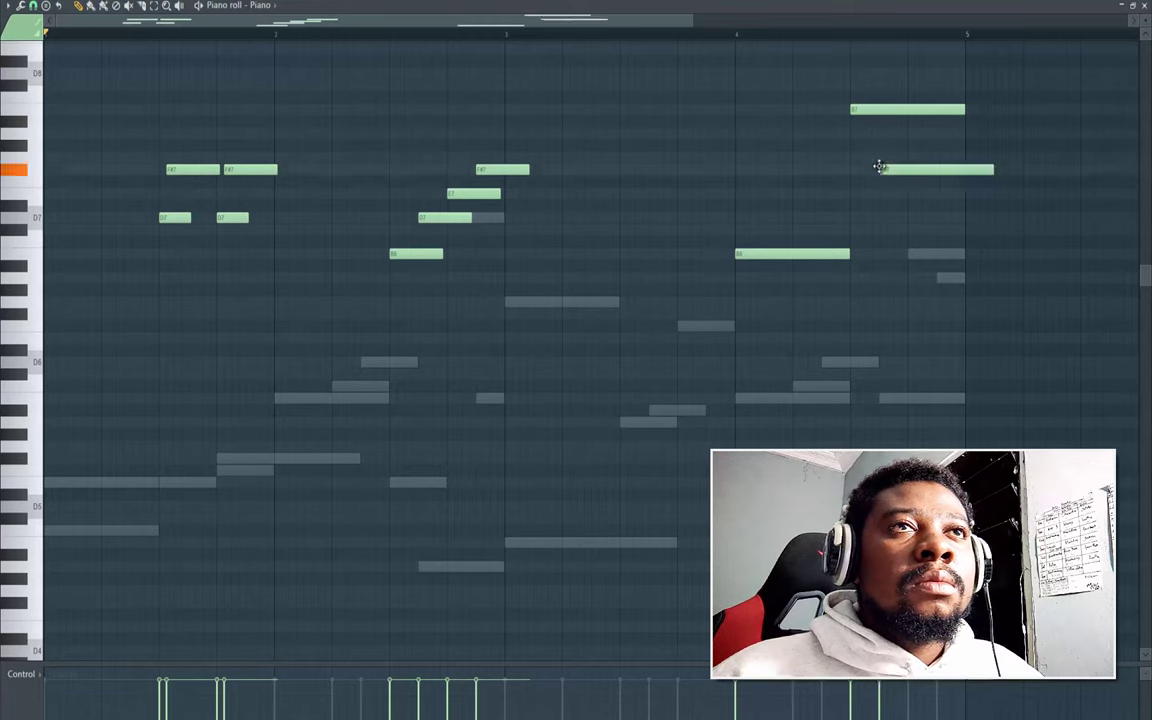
left_click(940, 194)
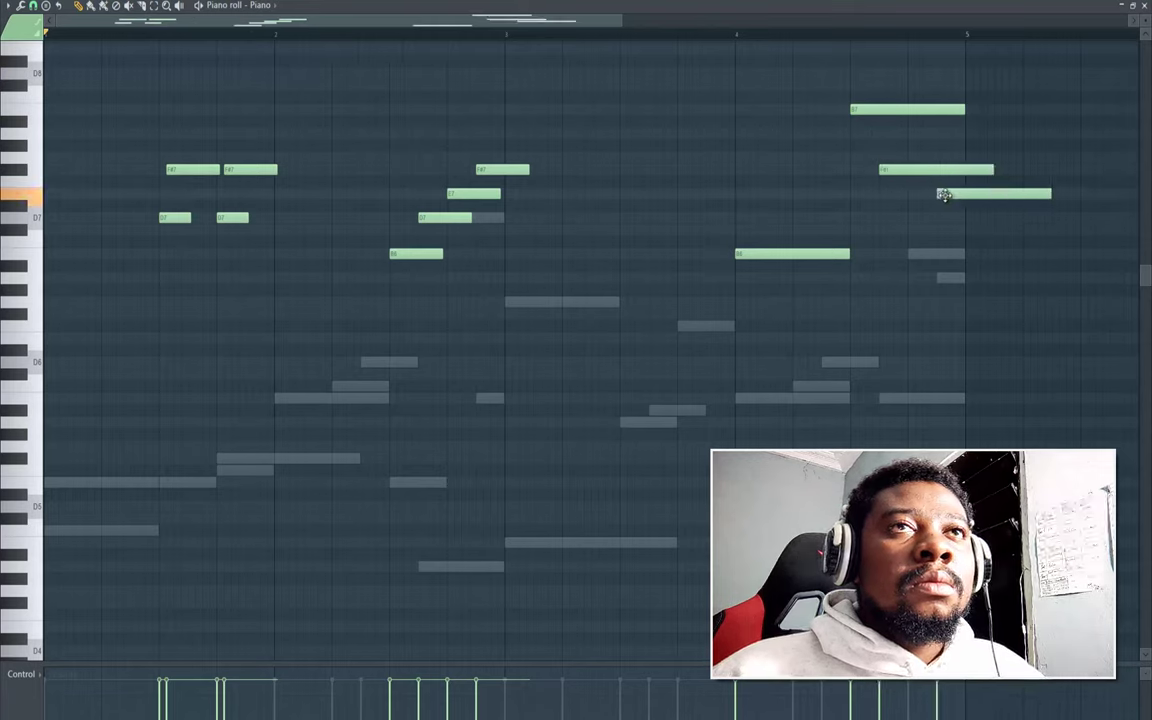
key("space")
left_click_drag(1050, 193, 967, 213)
left_click_drag(992, 169, 957, 170)
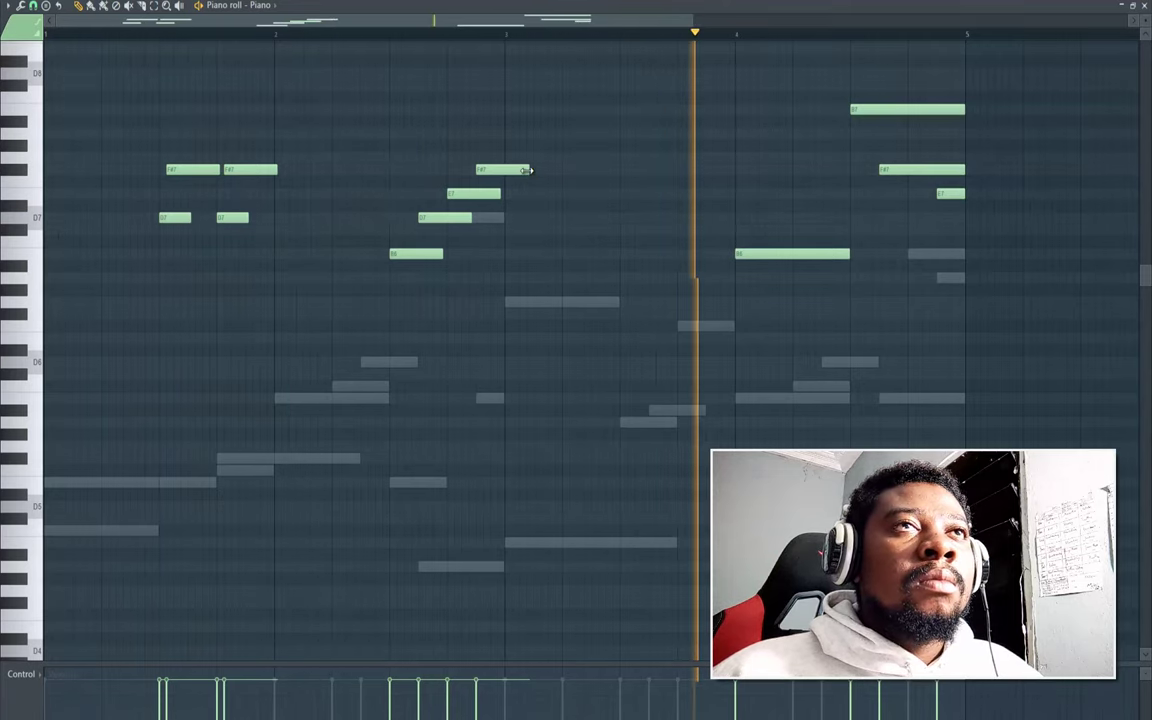
Step: Lengthen the F#7 note ending the bar 2 run to about 2.6 beats, lower bar 4's last note to D7, and audition
left_click_drag(527, 171, 632, 177)
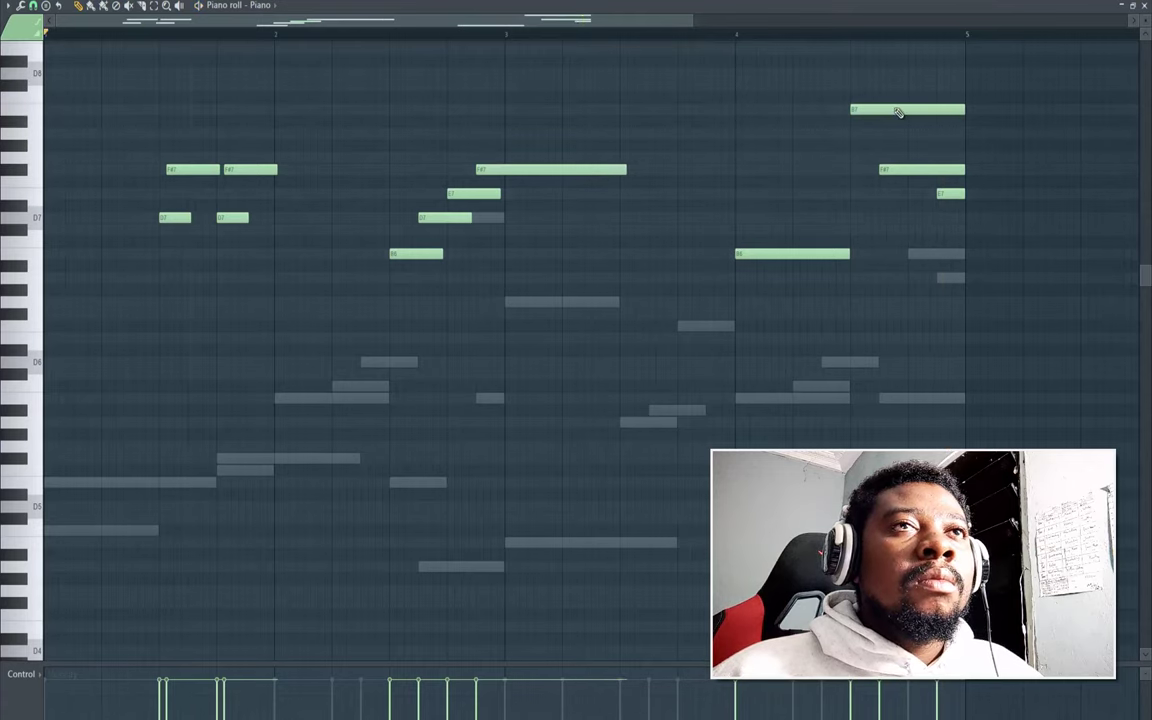
mouse_move(948, 191)
left_mouse_down()
mouse_move(952, 227)
mouse_move(947, 210)
left_mouse_up()
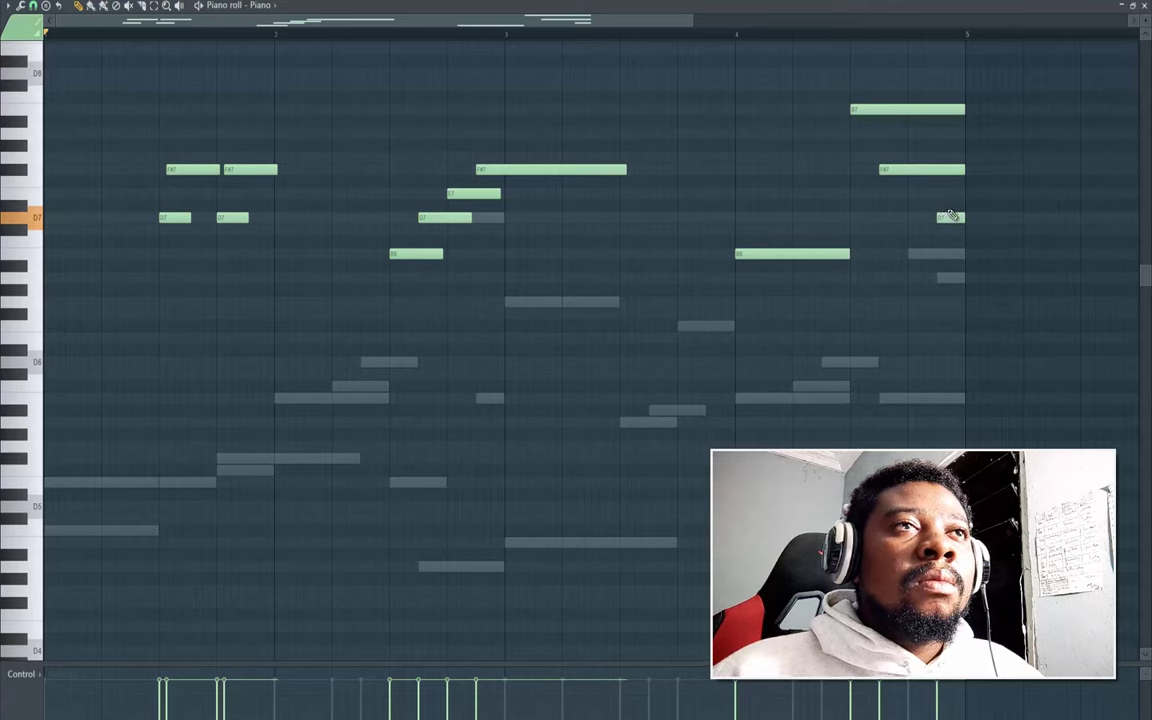
key("space")
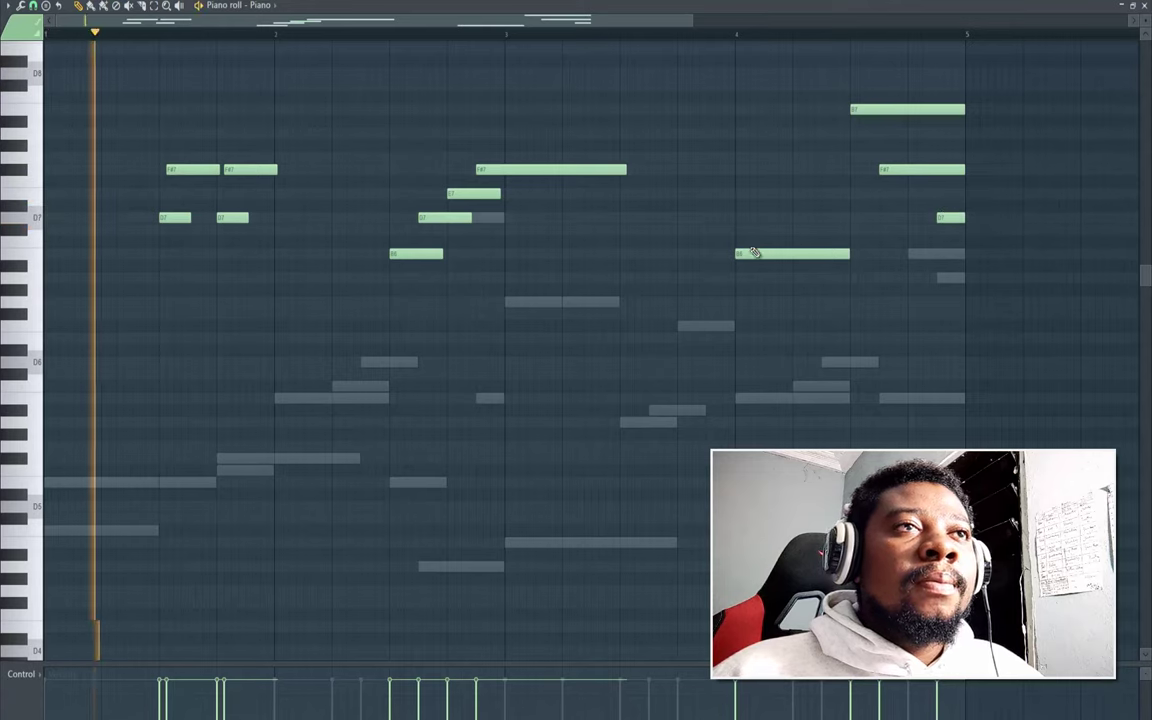
key("space")
Step: Add a two-beat E6 note at the start of bar 4 and an A6 note on beat 3 of bar 3 ending just before bar 4, auditioning them
left_click(737, 336)
left_click_drag(764, 338, 845, 337)
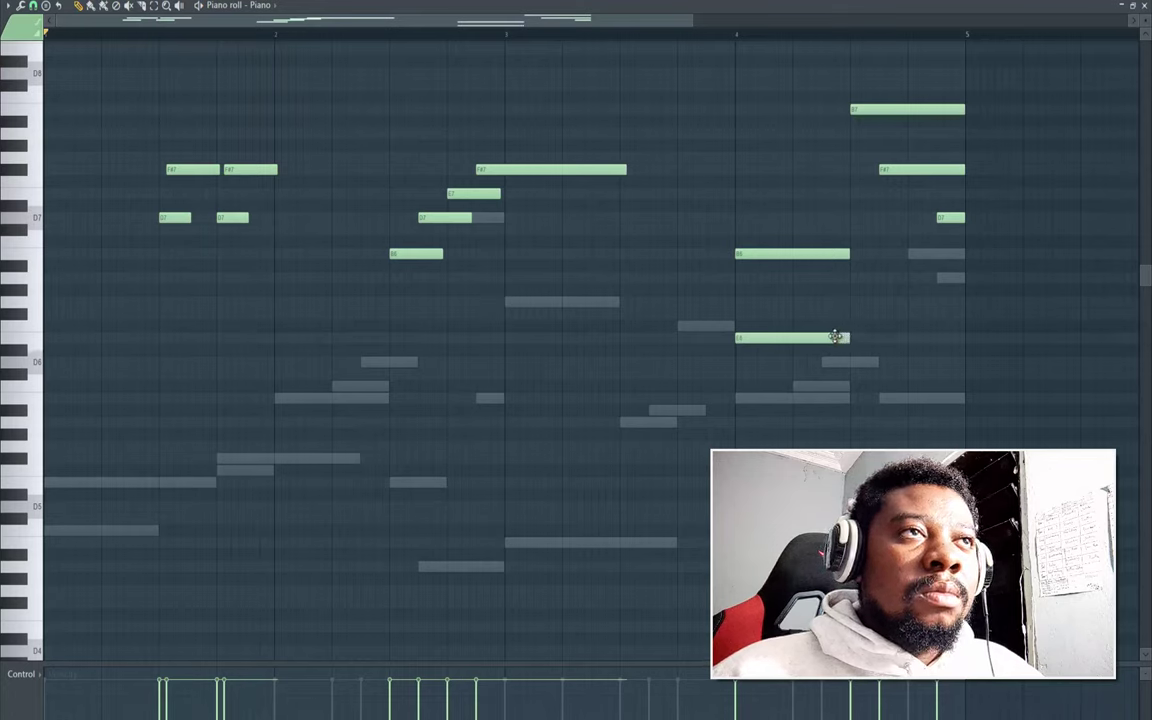
key("space")
left_click(638, 279)
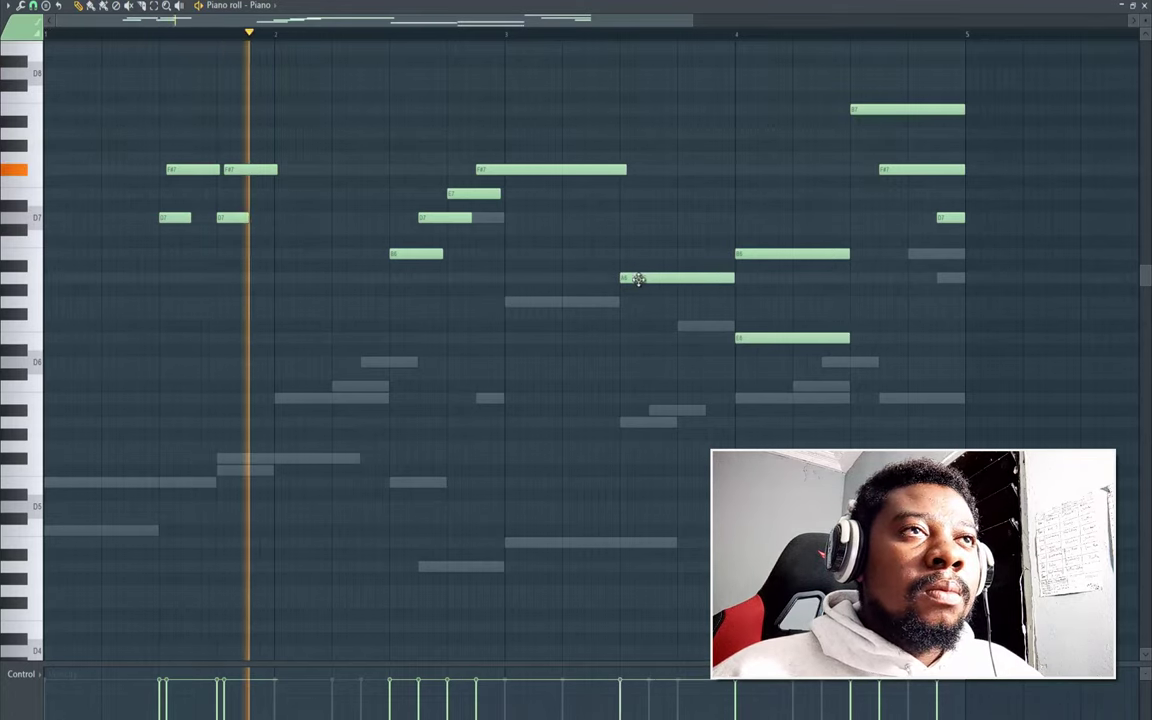
mouse_move(733, 279)
left_mouse_down()
mouse_move(679, 285)
mouse_move(738, 278)
left_mouse_up()
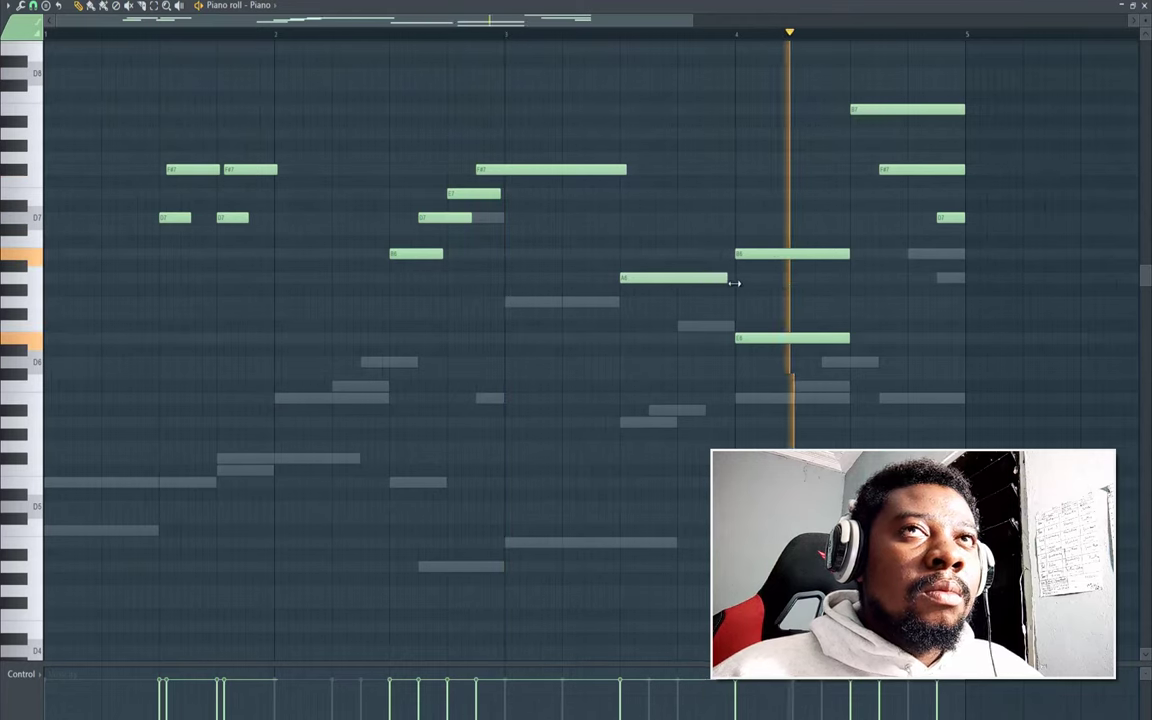
Step: Close the Piano channel's piano roll and the Sample channel's Slicex window
left_click(1146, 8)
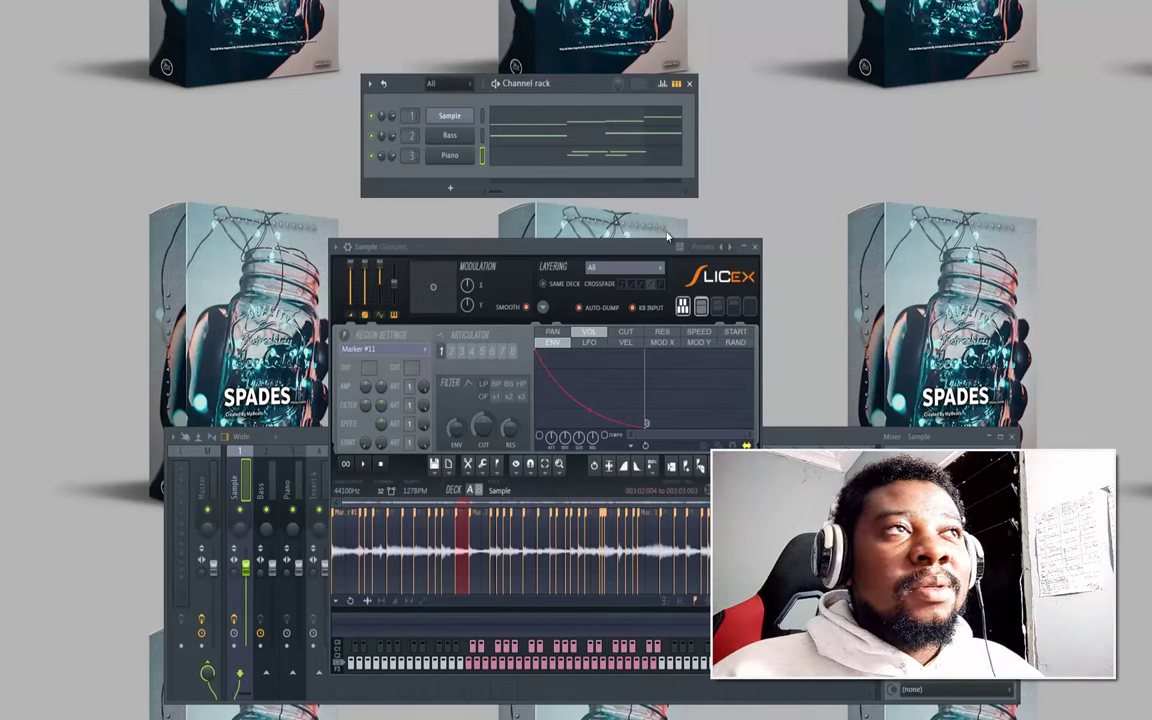
left_click(755, 247)
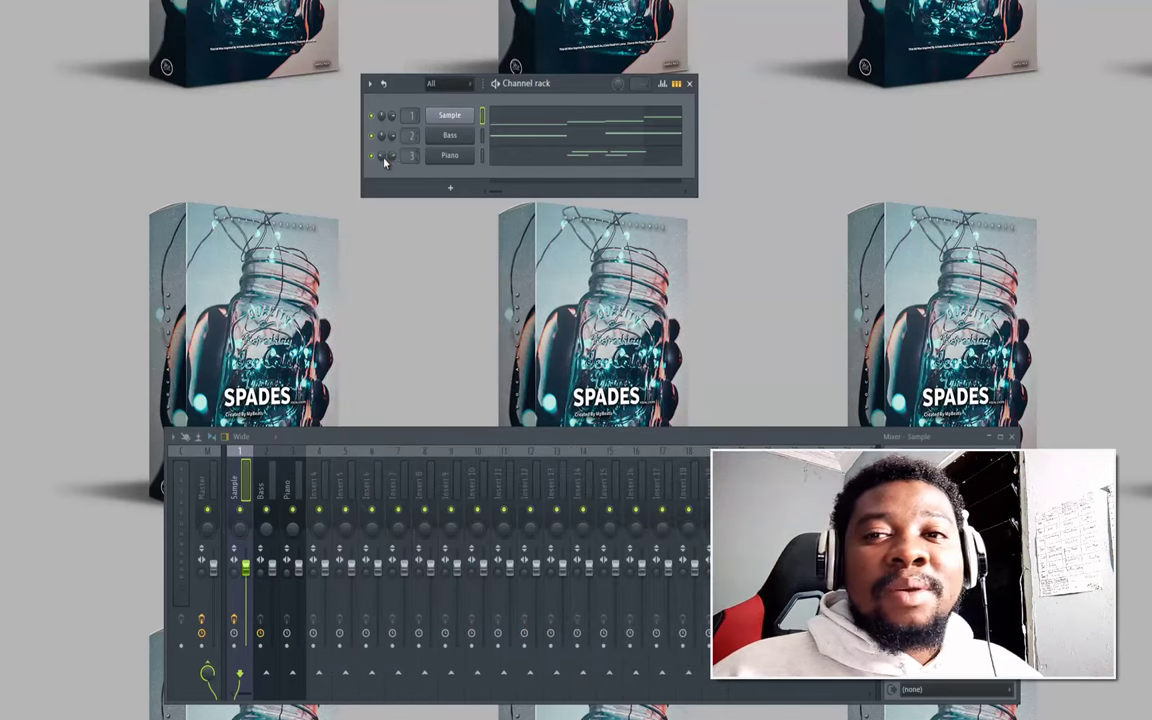